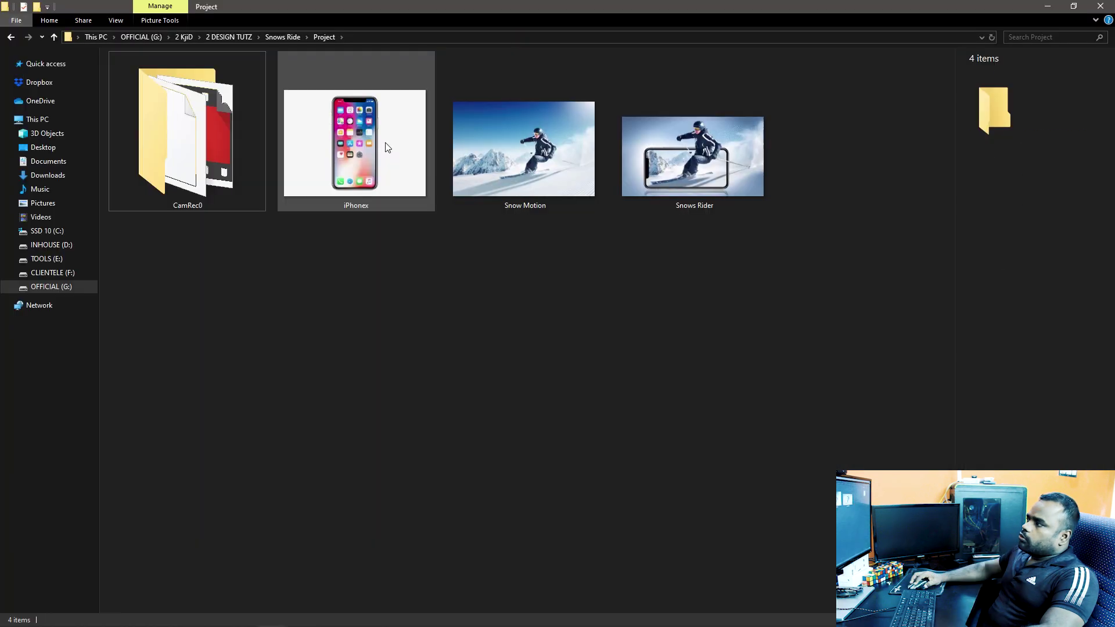
Open iPhonex from the Snows Ride project folder with Adobe Photoshop
left_click(387, 146)
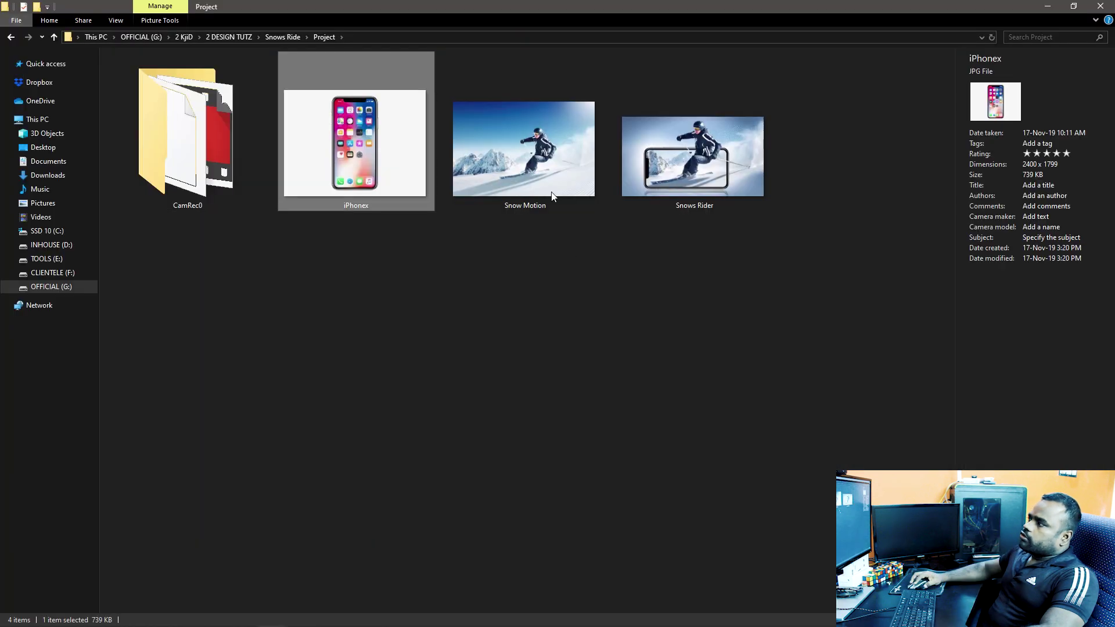
left_click(539, 158)
left_click(348, 266)
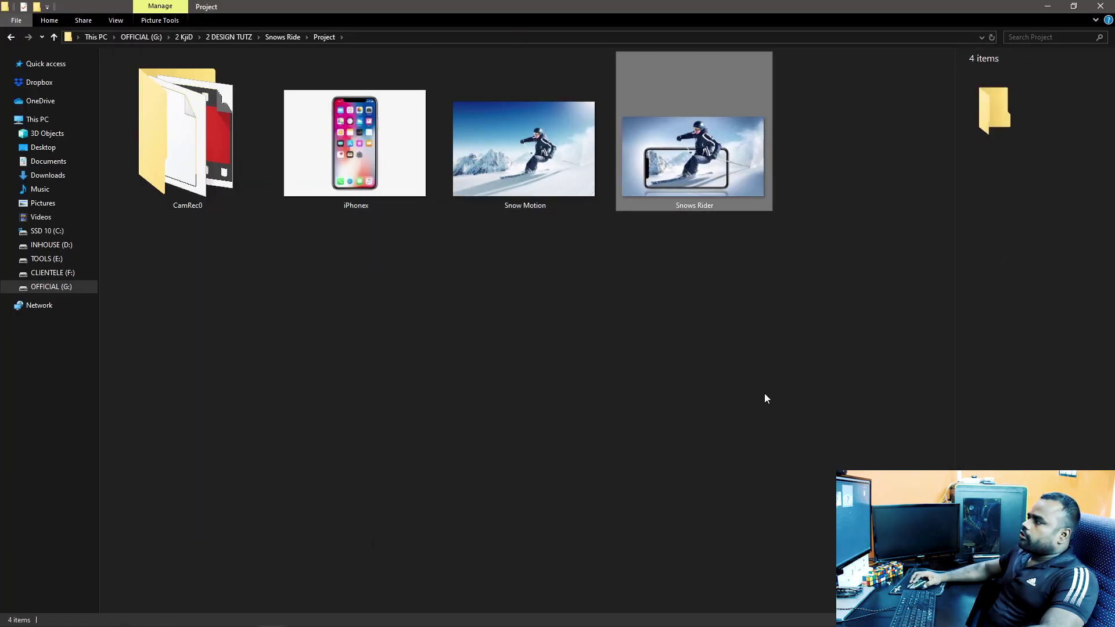
left_click(348, 169)
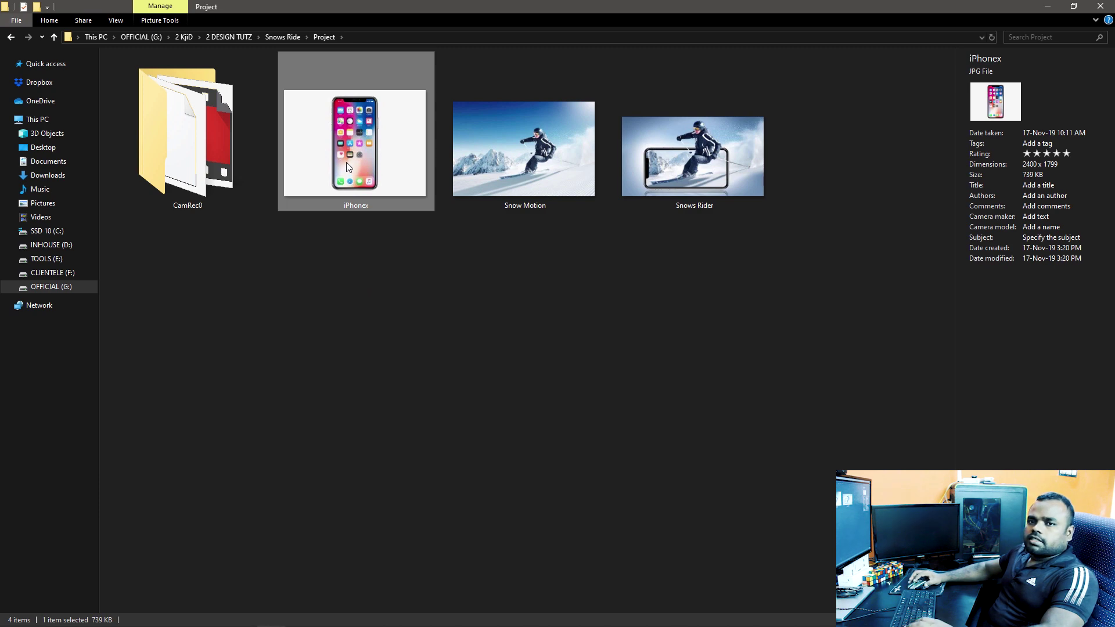
right_click(346, 164)
mouse_move(382, 404)
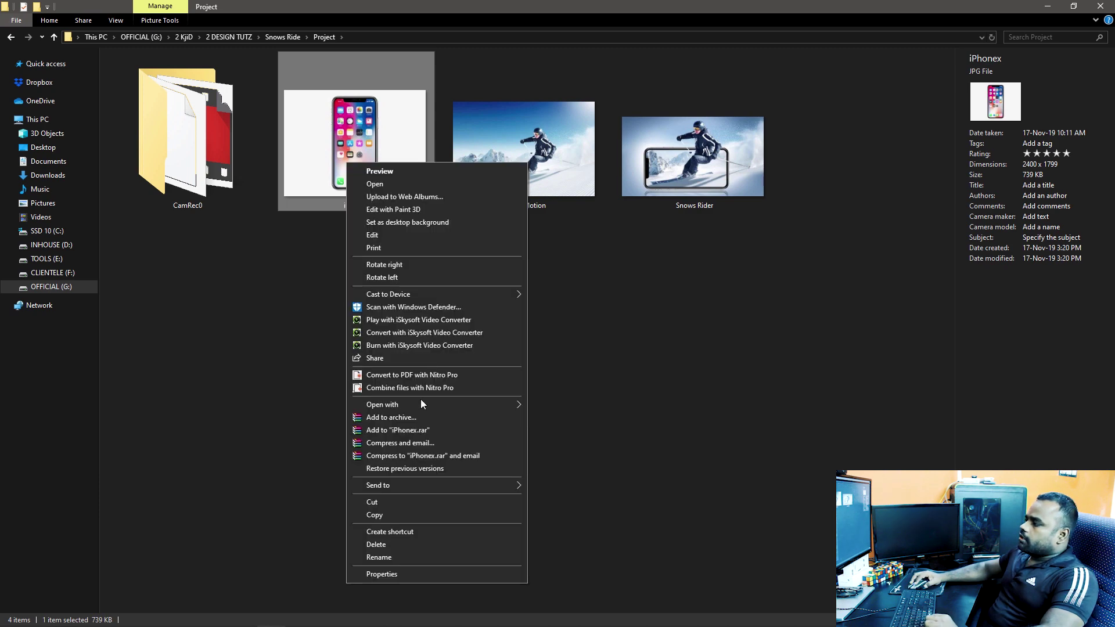
left_click(607, 418)
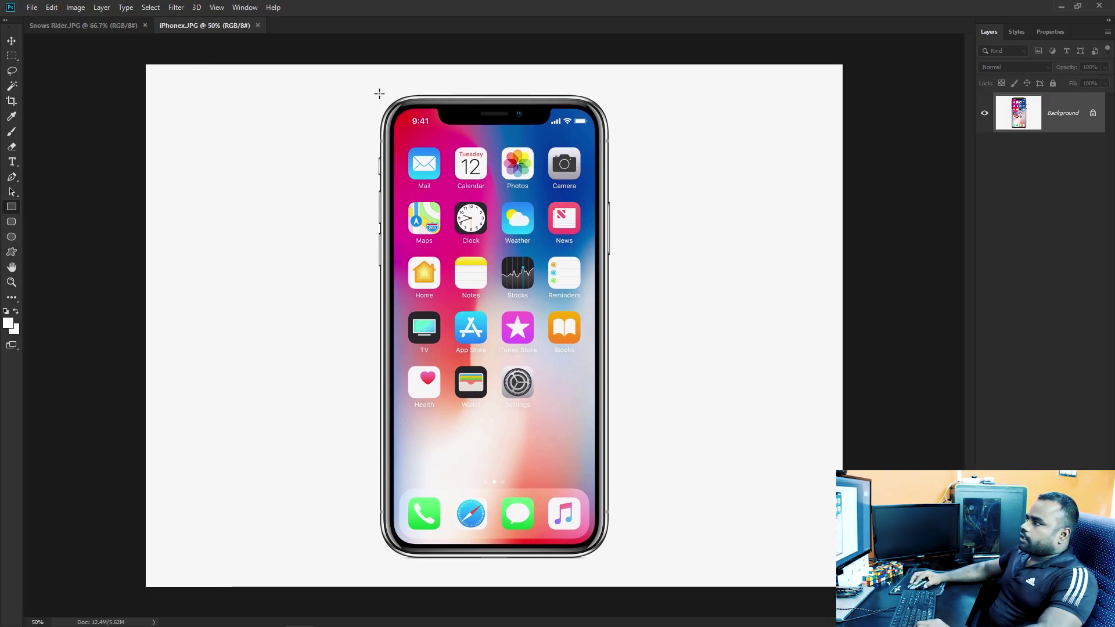
Draw a rectangle covering the whole phone and give it a black fill
left_click_drag(379, 78, 626, 565)
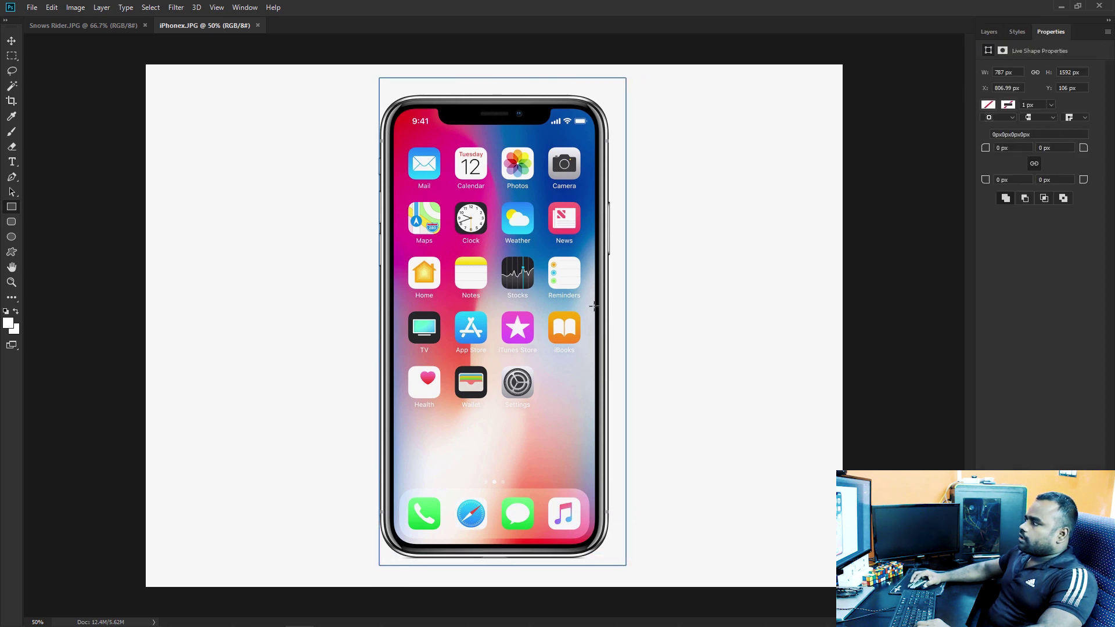
left_click(988, 105)
left_click(995, 127)
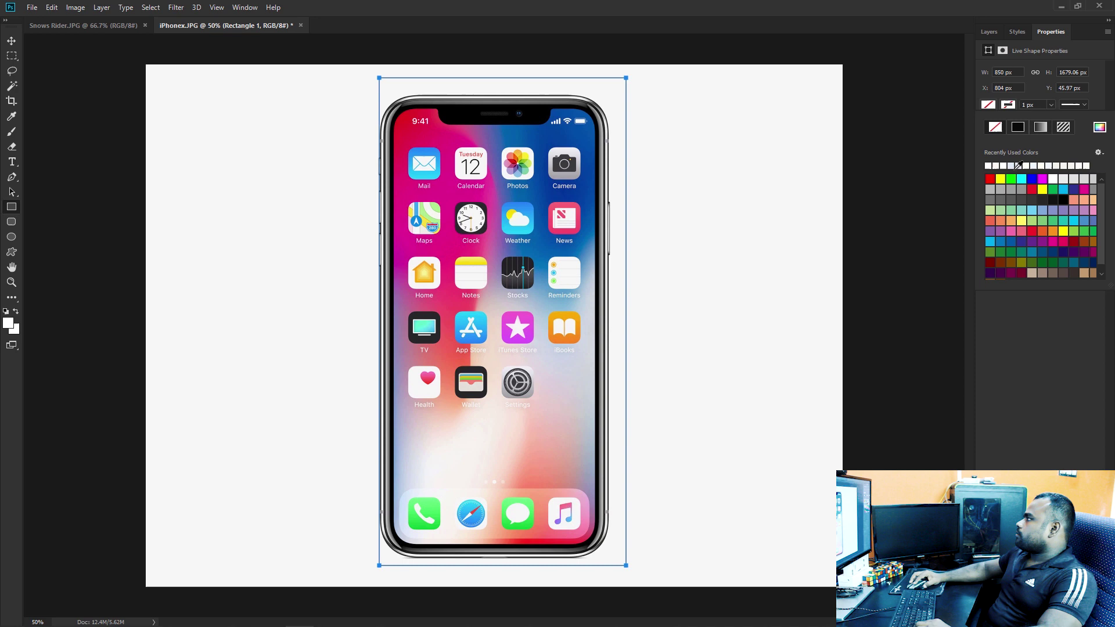
left_click(1066, 200)
left_click(456, 174)
key("v")
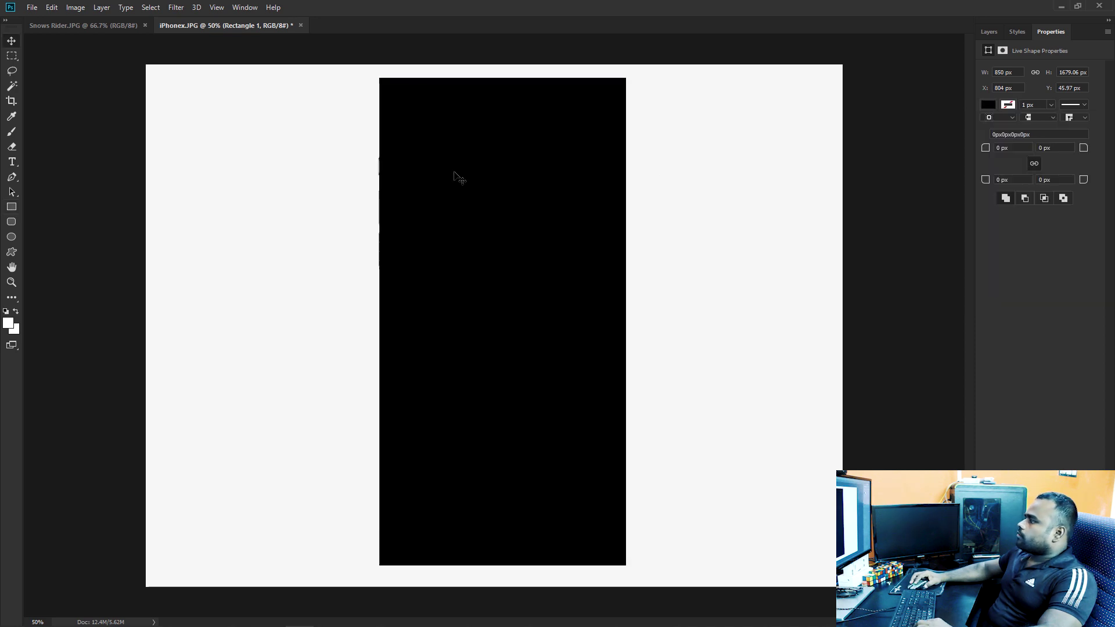
left_click(989, 32)
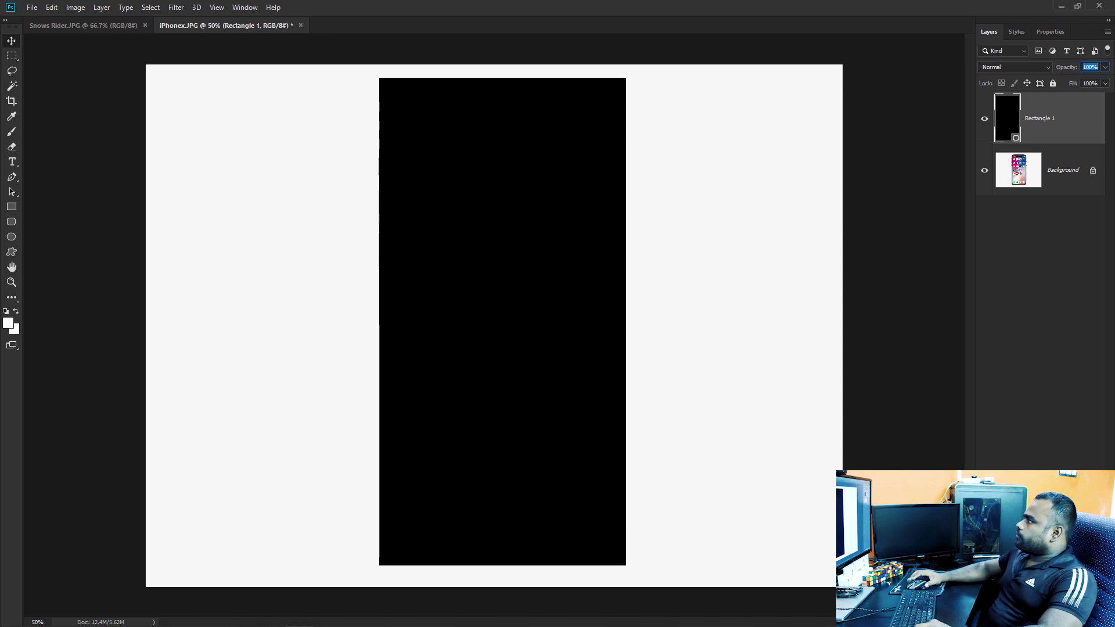
Set Rectangle 1 to 50% opacity and fit its right side to the phone's edge
type("50")
key("Return")
mouse_move(634, 216)
left_mouse_down()
mouse_move(733, 222)
mouse_move(610, 150)
left_mouse_up()
left_click_drag(360, 348, 386, 348)
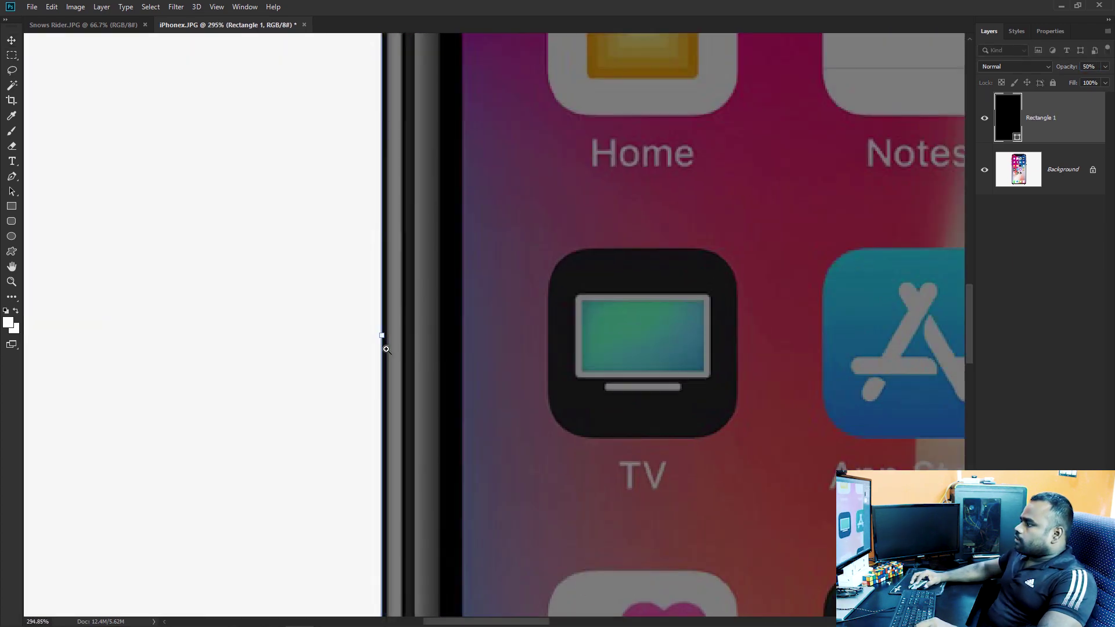
scroll(360, 314, "up", 5)
scroll(626, 358, "down", 5)
scroll(761, 279, "up", 5)
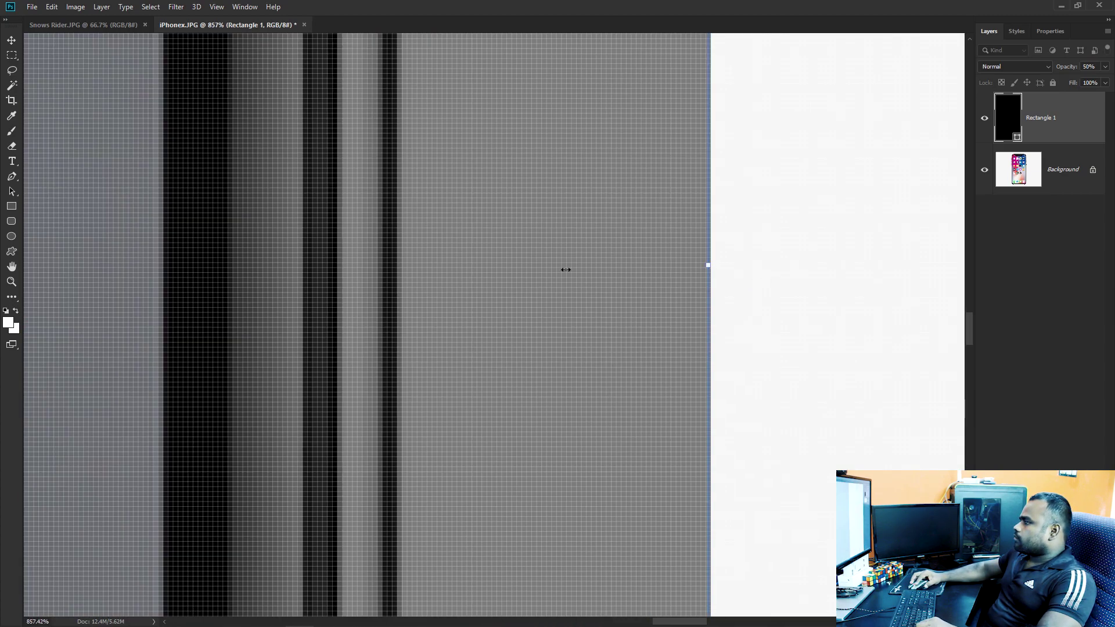
left_click_drag(565, 269, 393, 267)
scroll(446, 313, "down", 5)
scroll(459, 389, "up", 4)
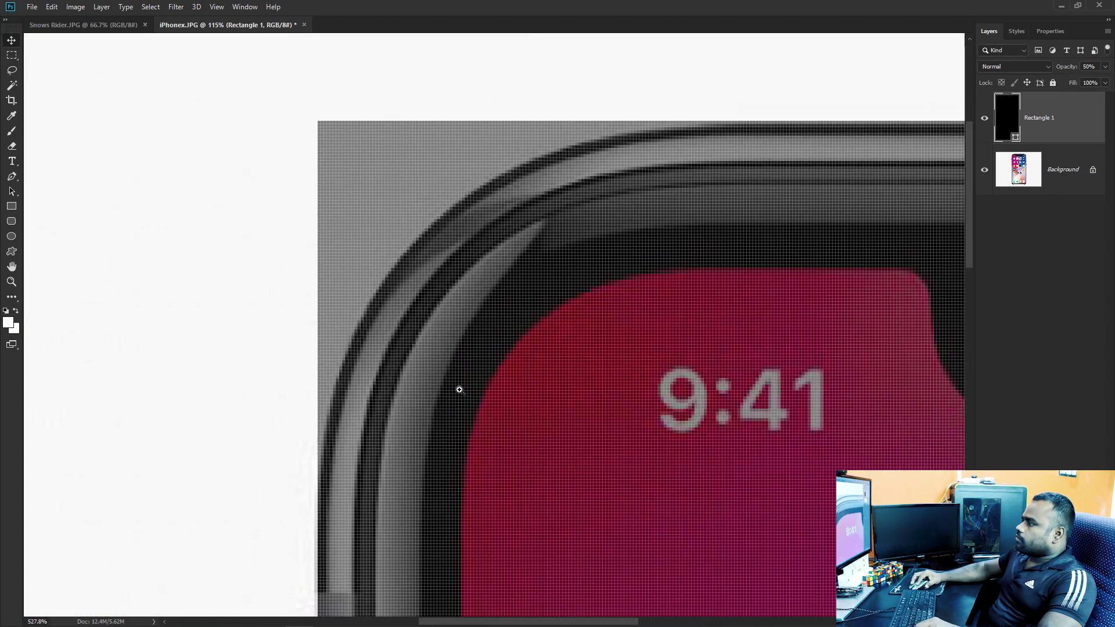
scroll(761, 216, "up", 2)
scroll(791, 105, "up", 3)
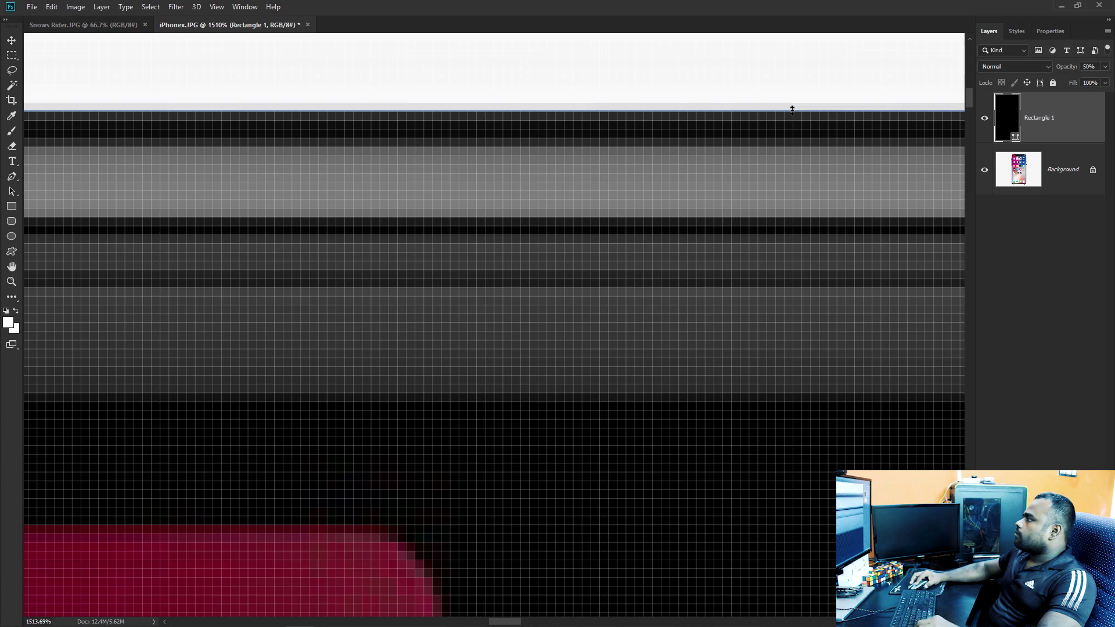
scroll(792, 111, "down", 5)
Round Rectangle 1's corners to 120 px
left_click(1049, 31)
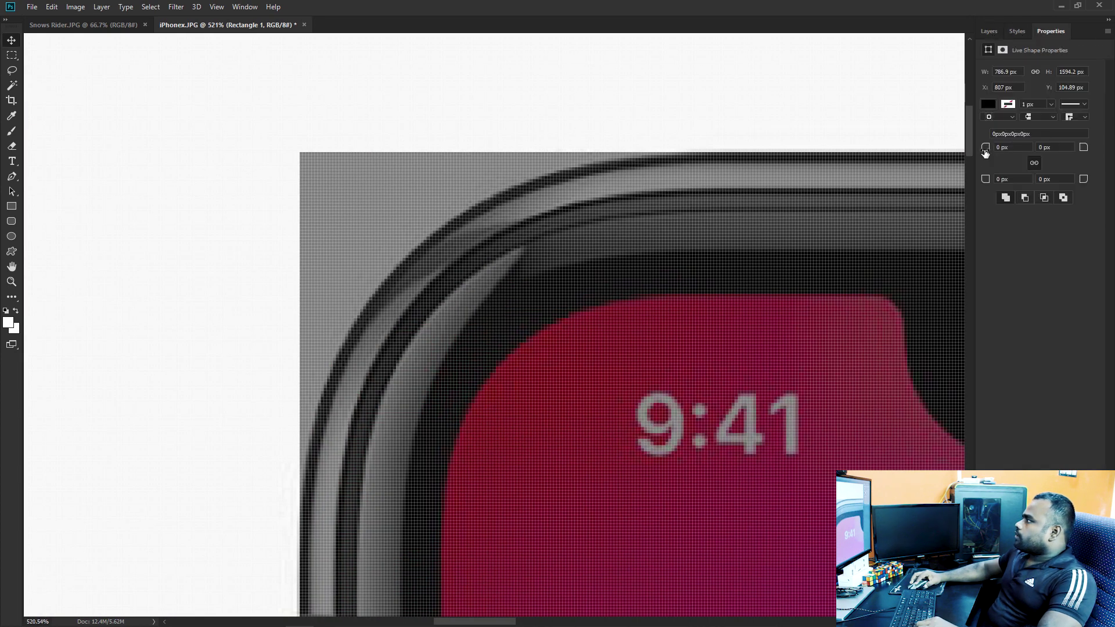
left_click_drag(985, 152, 1055, 175)
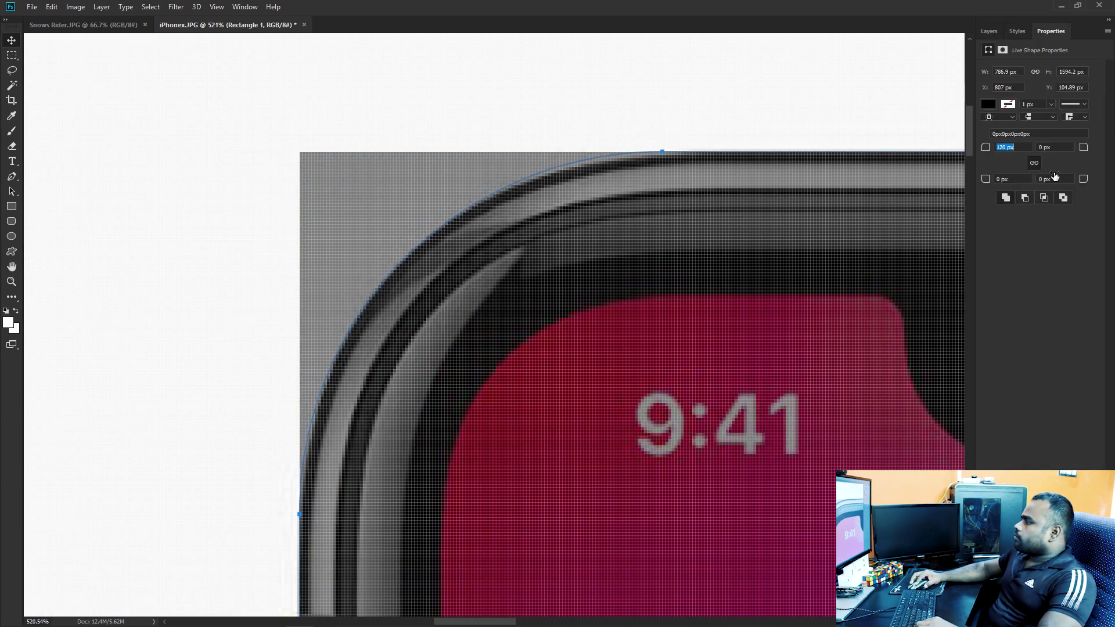
scroll(351, 276, "down", 5)
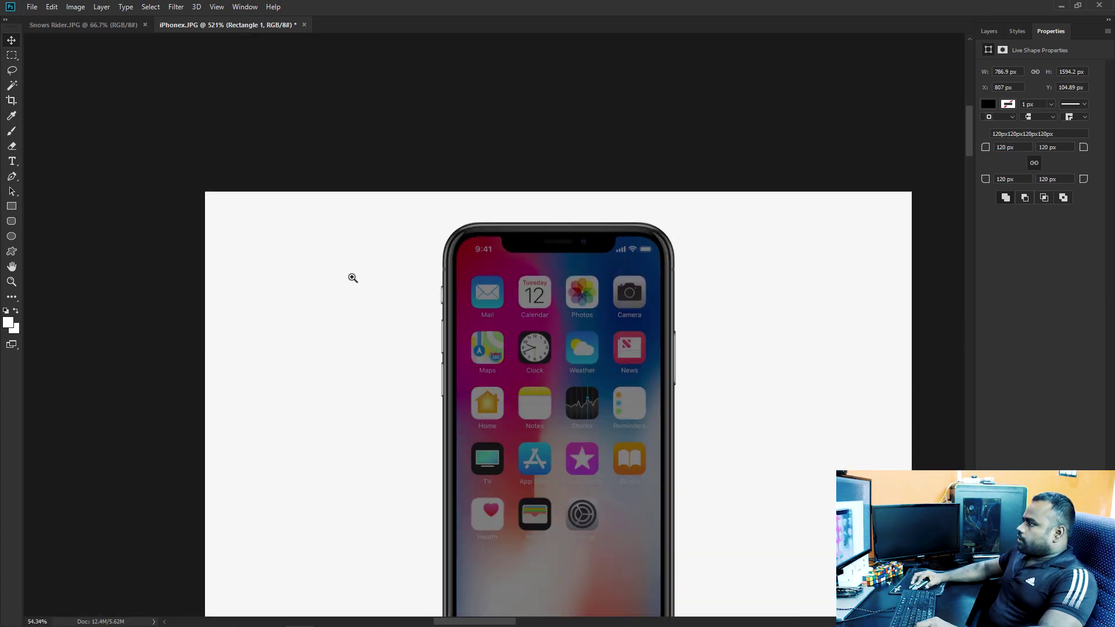
scroll(580, 267, "down", 1)
Load Rectangle 1's outline as a selection, hide it, and copy the phone from Background to Layer 1
key("F7")
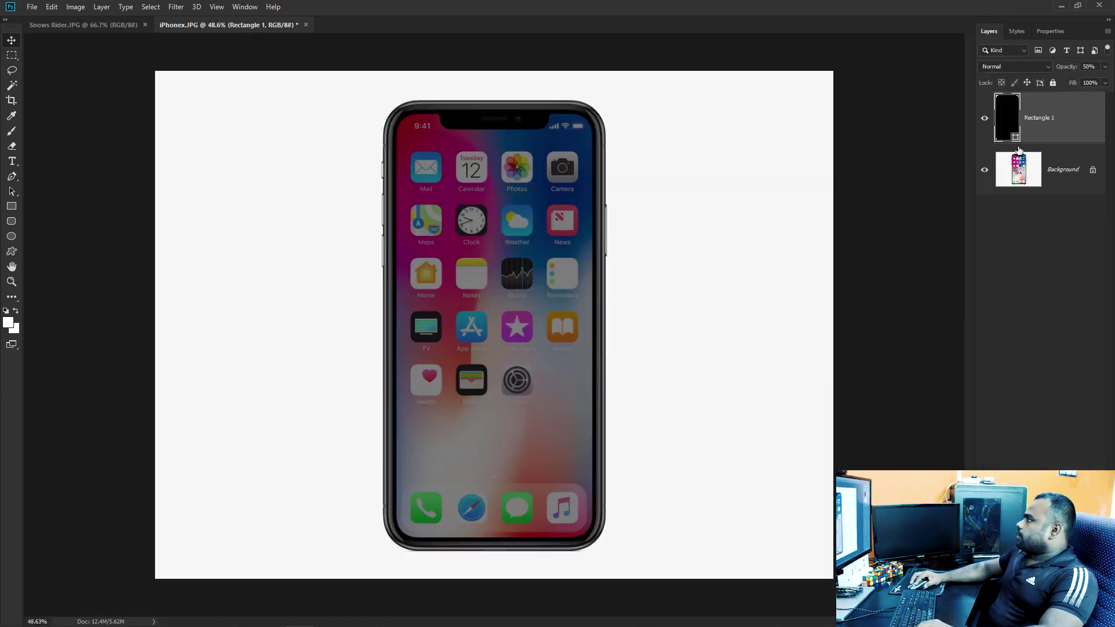
left_click(1010, 119, "ctrl")
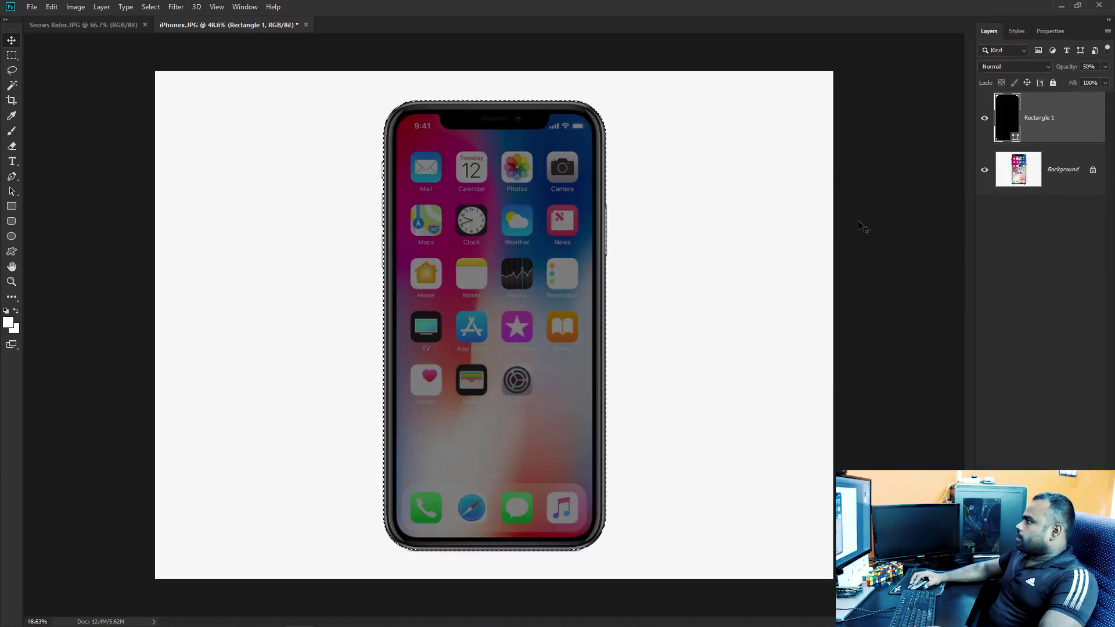
left_click(984, 117)
left_click(1025, 165)
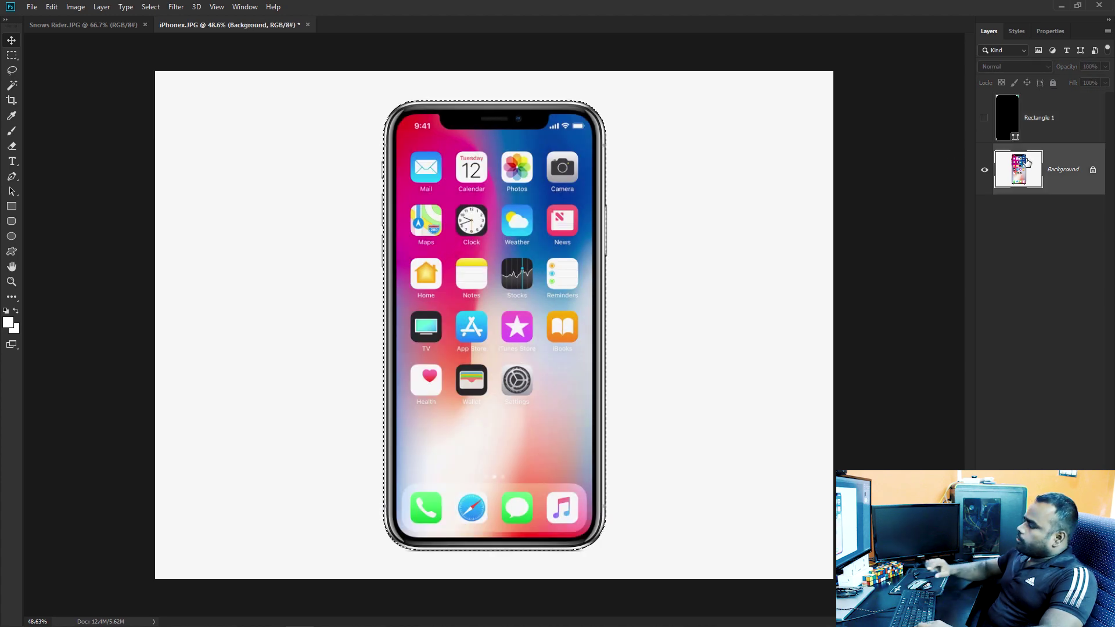
key("ctrl+j")
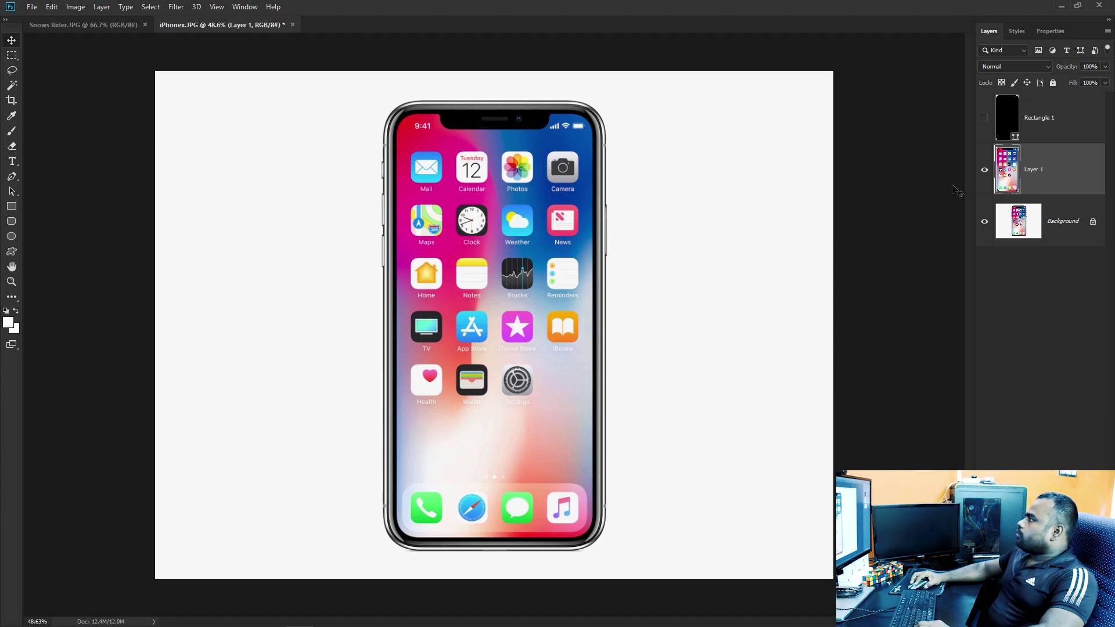
Trace the first side button with a Pen path and copy it from Background to a new layer
left_click_drag(544, 255, 689, 286)
key("ctrl+z")
scroll(440, 186, "up", 2)
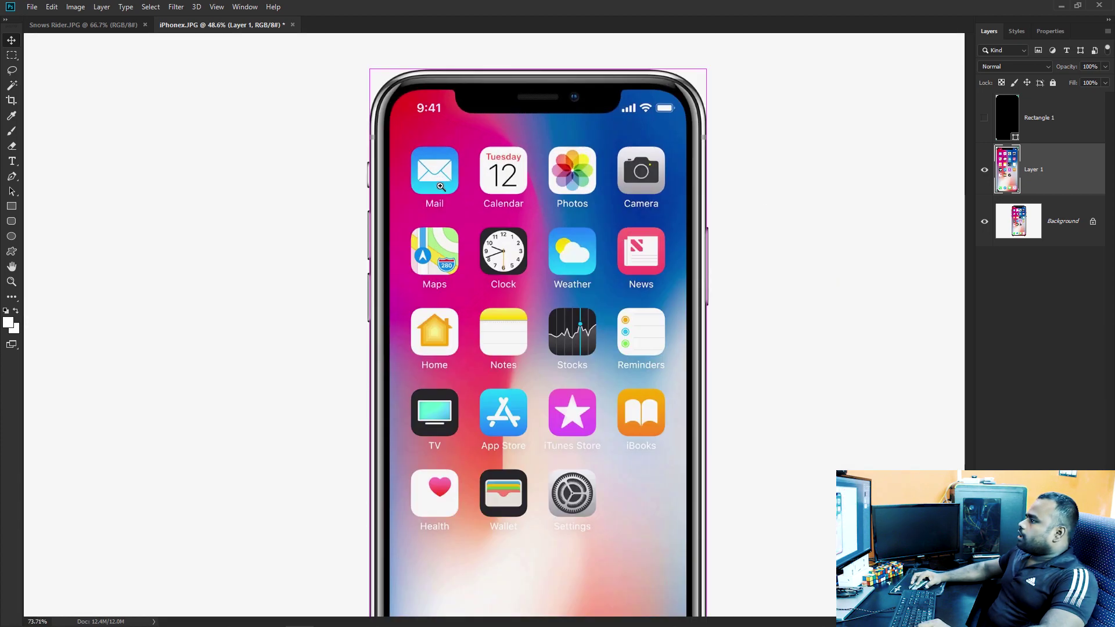
scroll(440, 186, "up", 5)
scroll(445, 294, "up", 10)
scroll(480, 266, "up", 5)
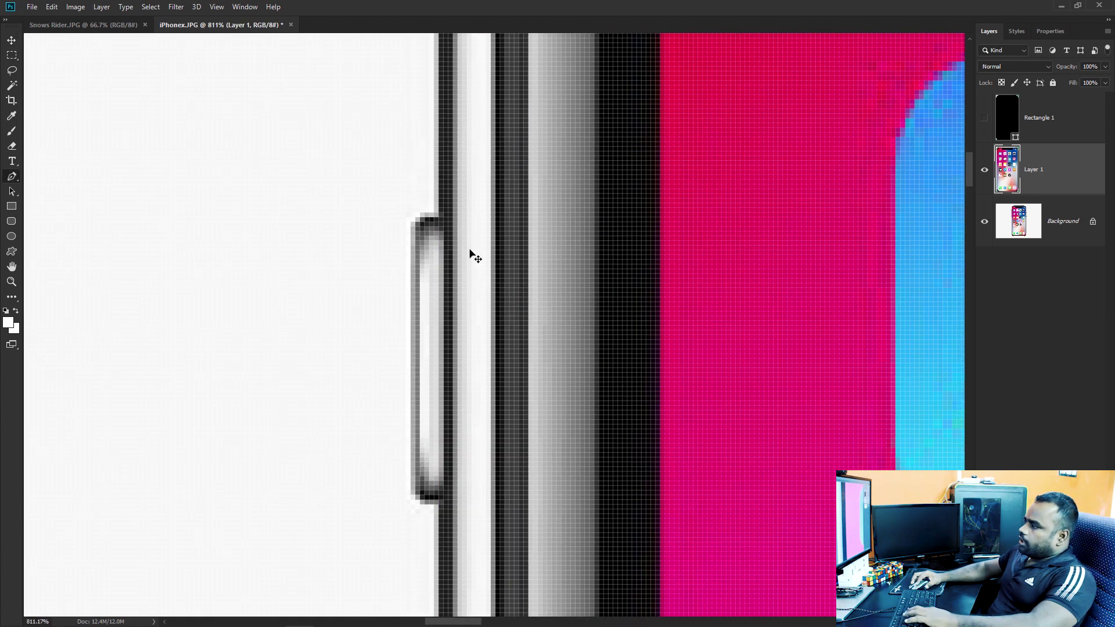
scroll(451, 217, "up", 1)
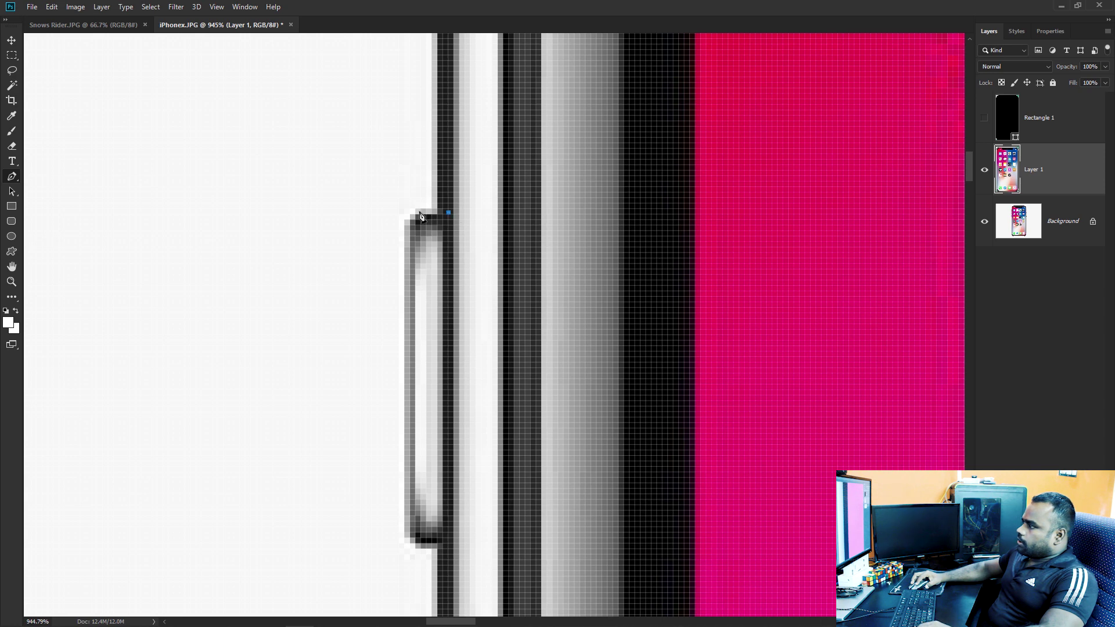
left_click_drag(446, 358, 461, 252)
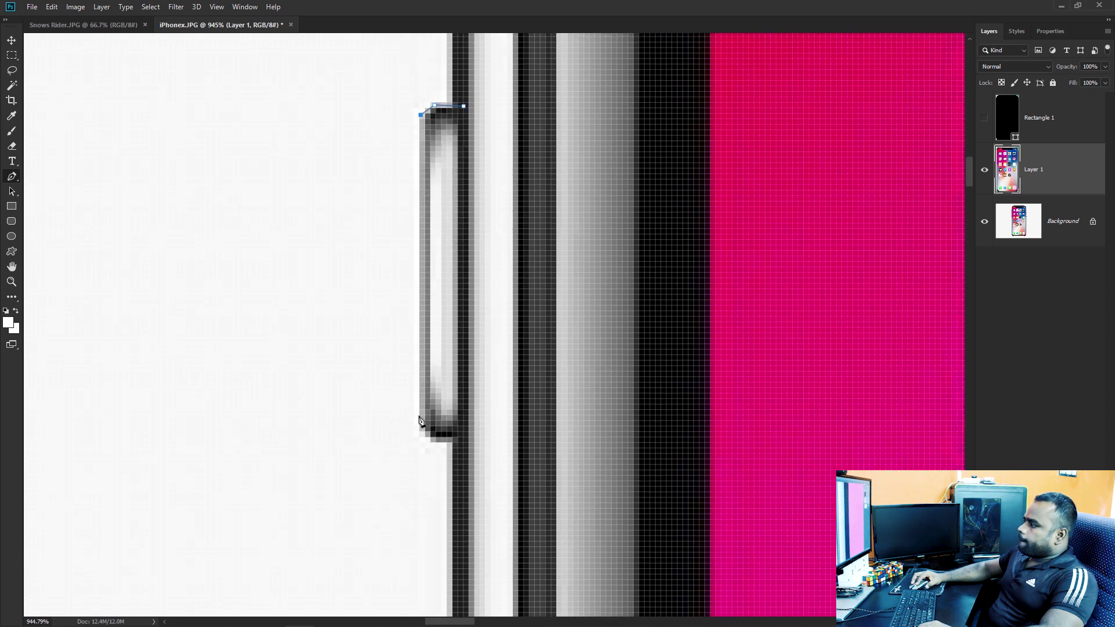
left_click(420, 431)
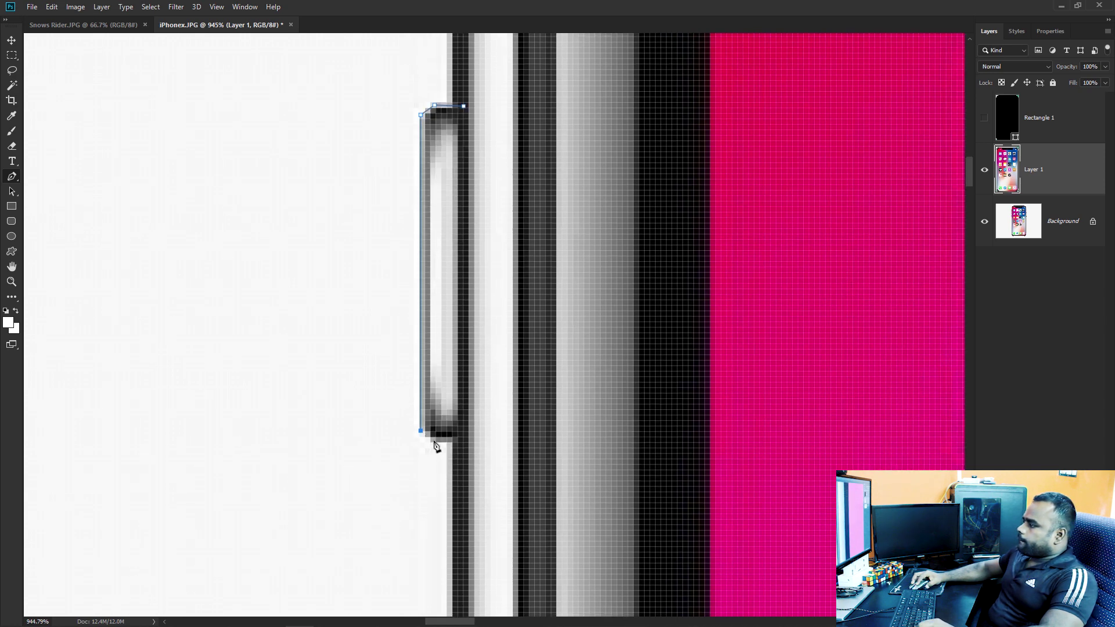
left_click(485, 100)
key("ctrl+Return")
left_click(1035, 225)
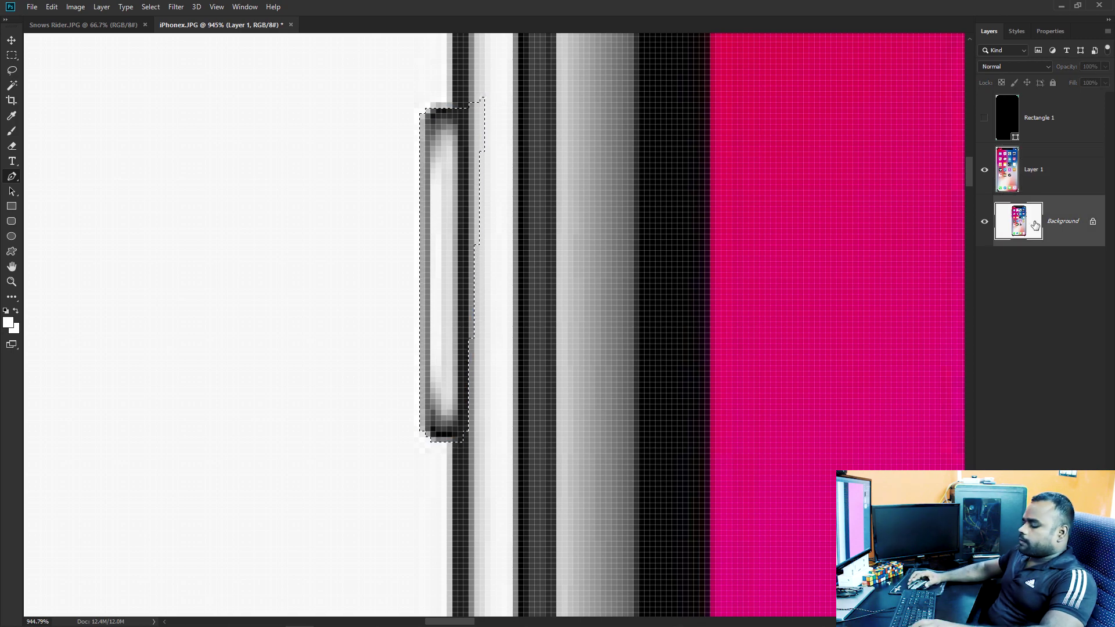
key("ctrl+j")
Trace the next side buttons with a Pen path and copy them from Background to another layer
scroll(586, 311, "down", 5)
scroll(450, 238, "down", 3)
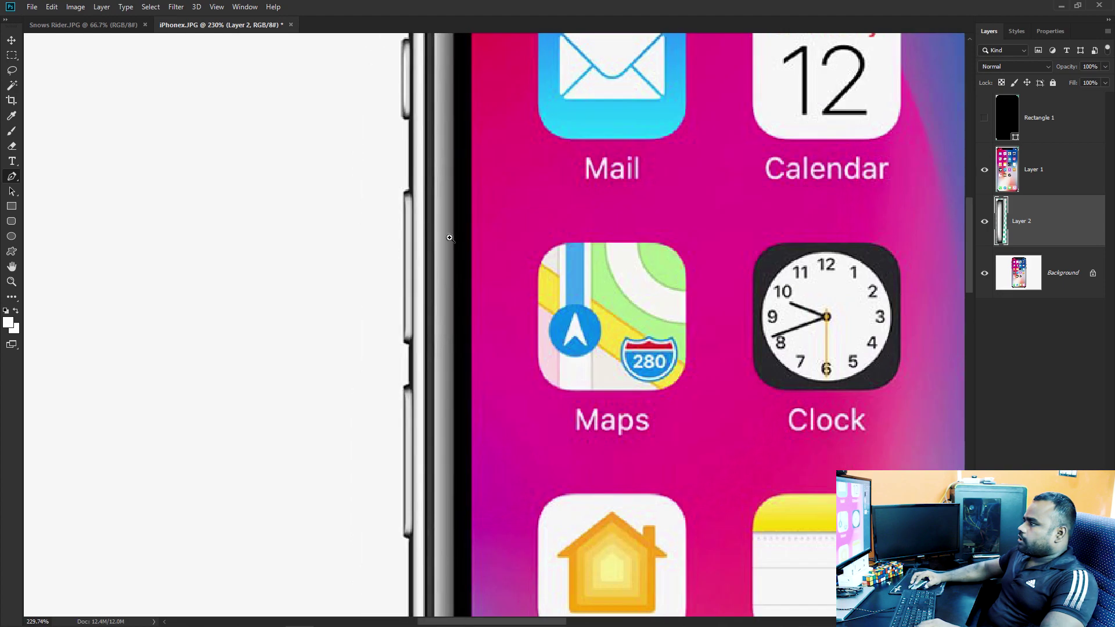
scroll(450, 237, "up", 1)
scroll(451, 209, "up", 6)
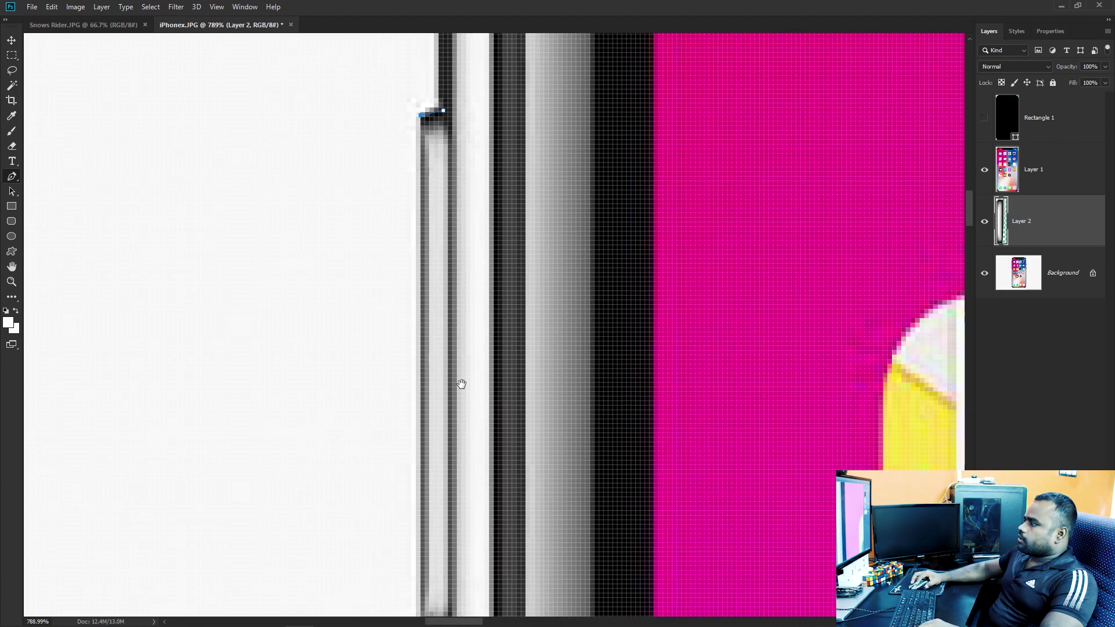
left_click_drag(402, 224, 454, 220)
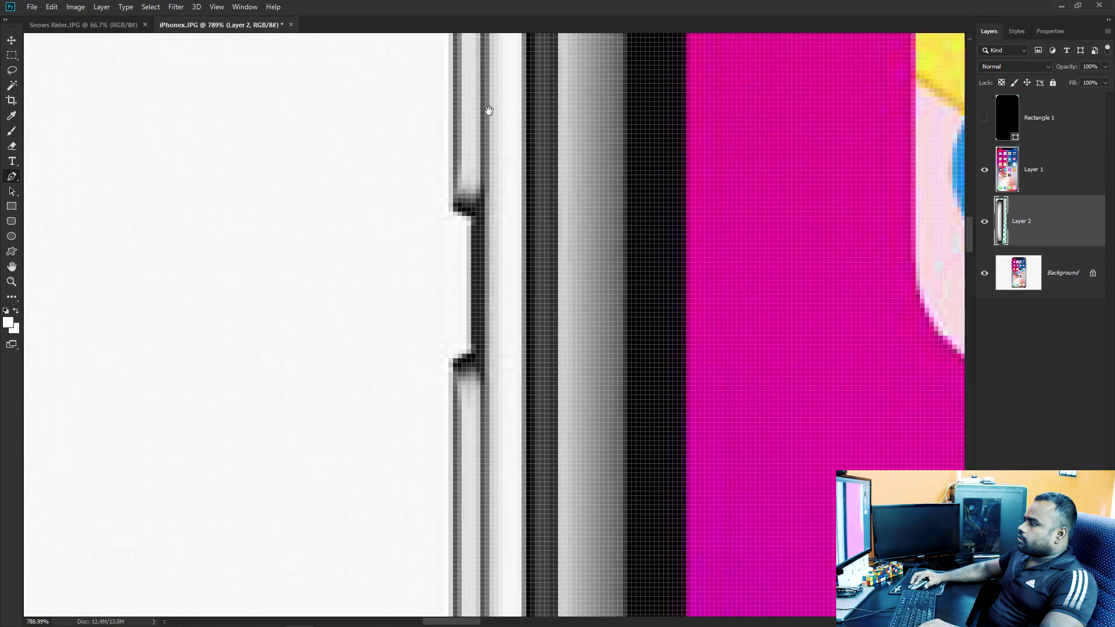
left_click(453, 208)
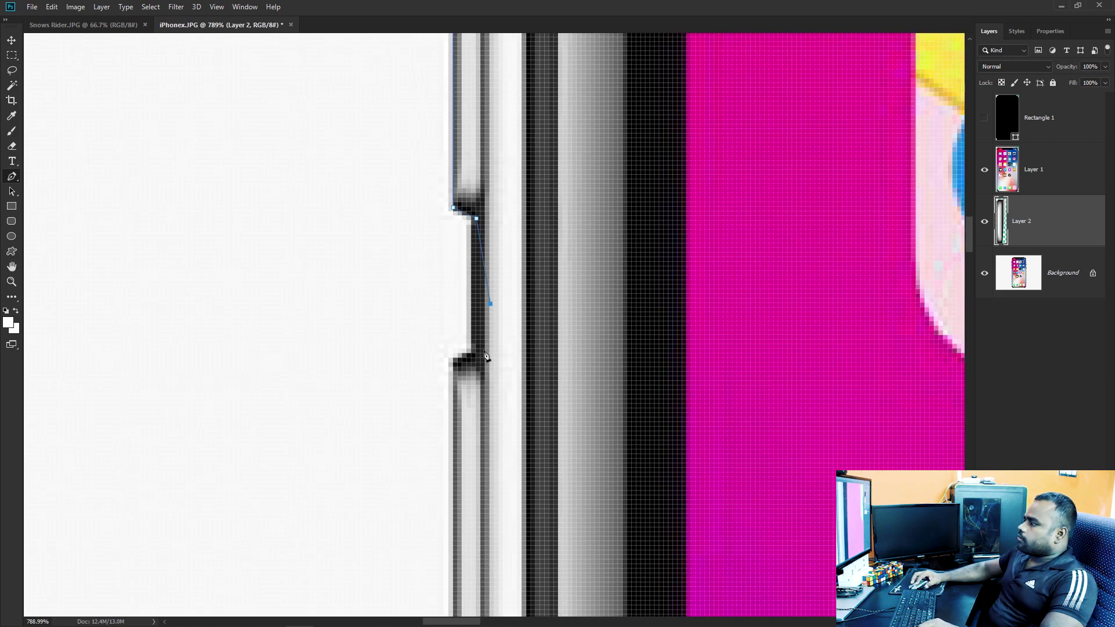
scroll(455, 324, "down", 3)
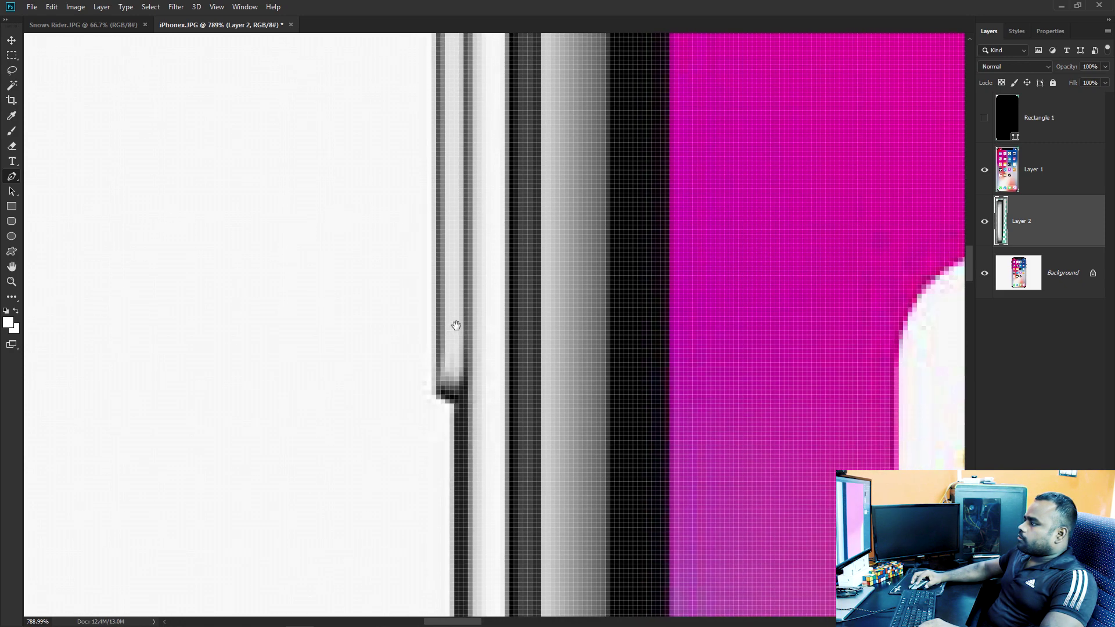
left_click(436, 388)
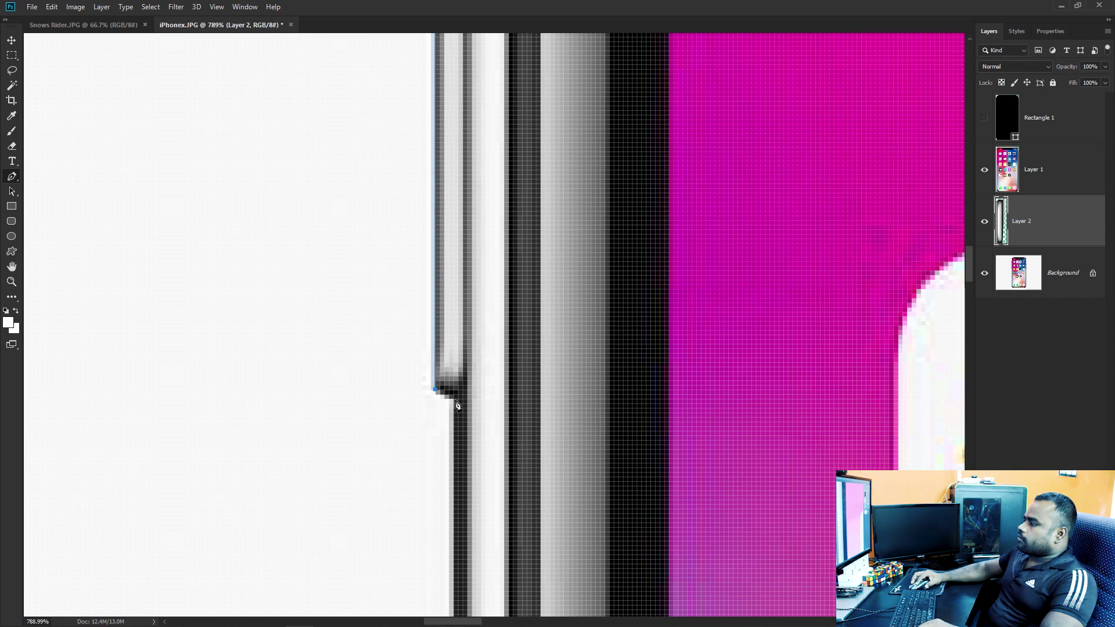
scroll(516, 406, "up", 3)
scroll(456, 409, "up", 3)
scroll(464, 290, "up", 1)
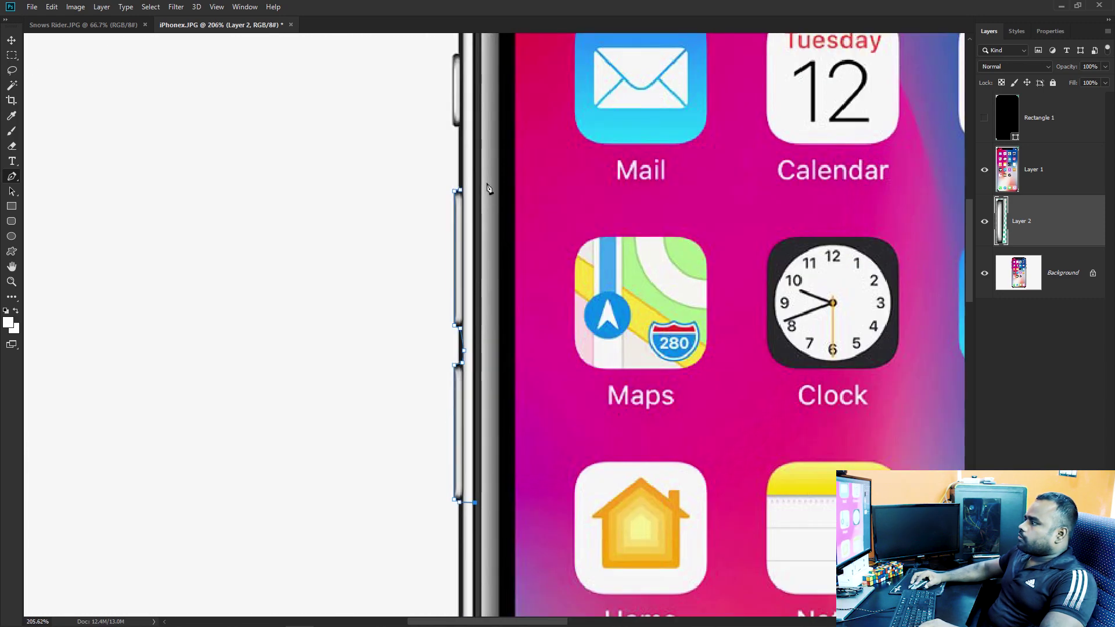
left_click(486, 184)
key("ctrl+Return")
left_click(1039, 259)
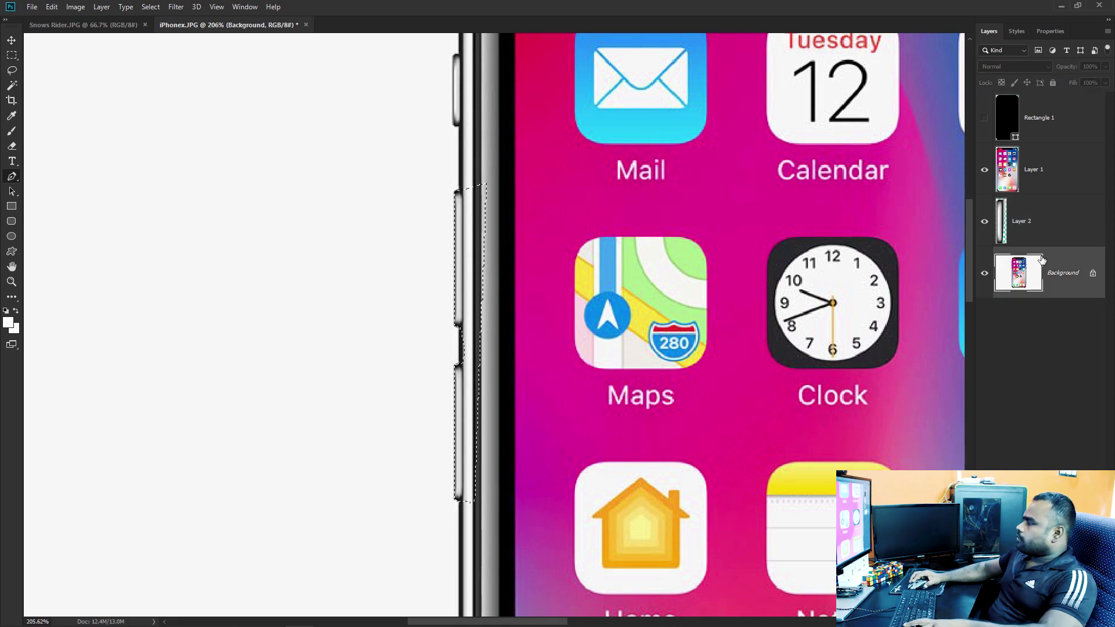
key("ctrl+j")
Merge Layers 1 to 3 into a single Layer 1
key("v")
left_click(1037, 181, "shift")
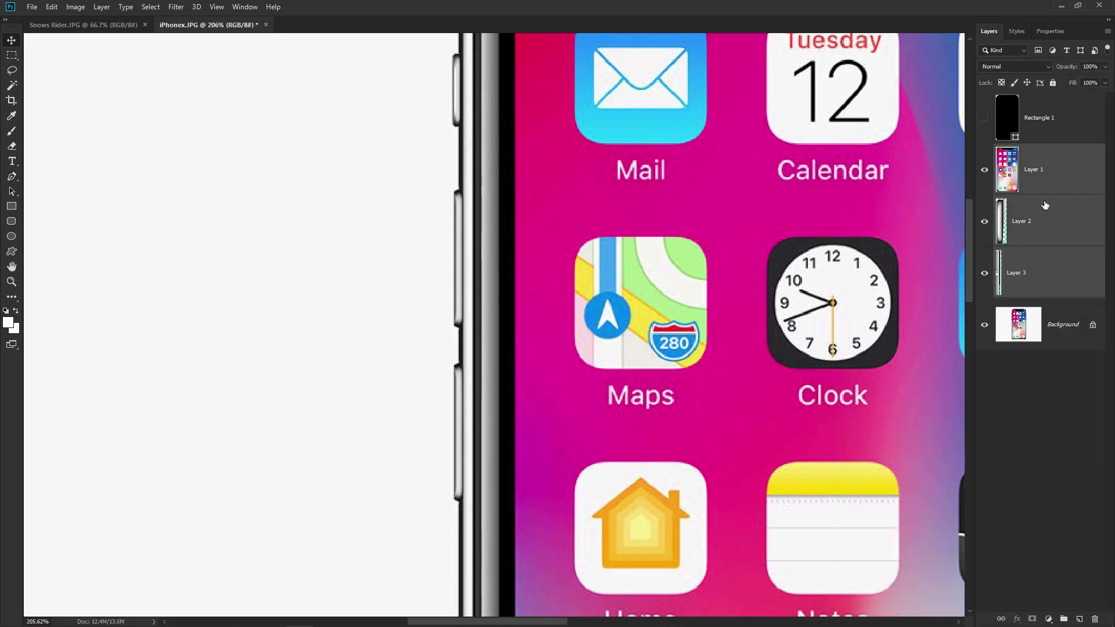
right_click(1037, 180)
right_click(1050, 174)
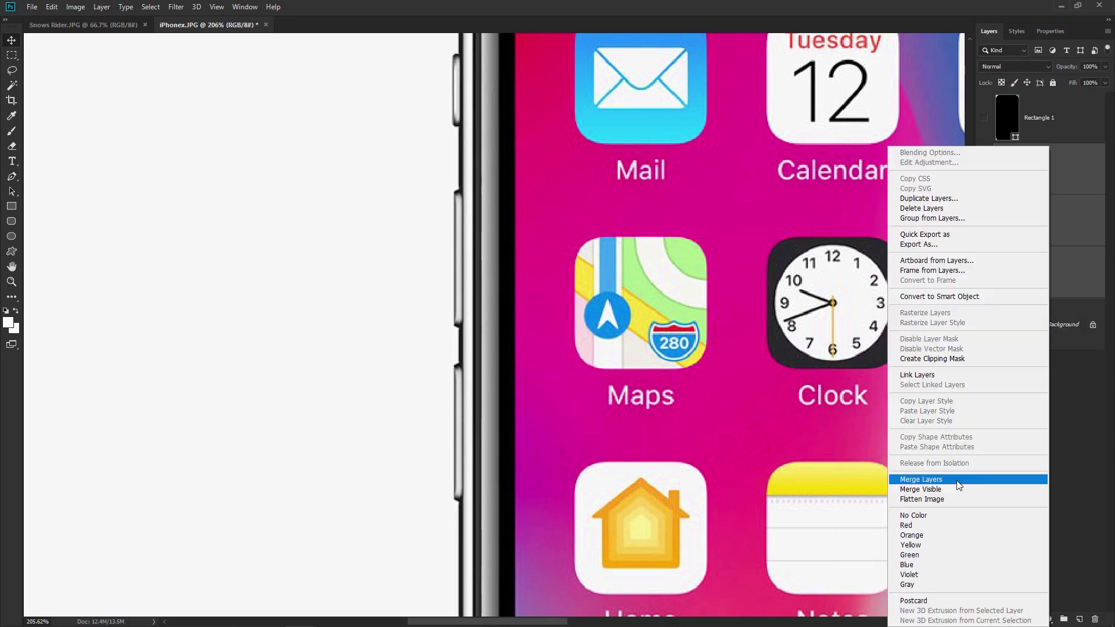
left_click(929, 480)
Trace the right-side button and copy it from Background to a new layer
scroll(685, 301, "down", 5)
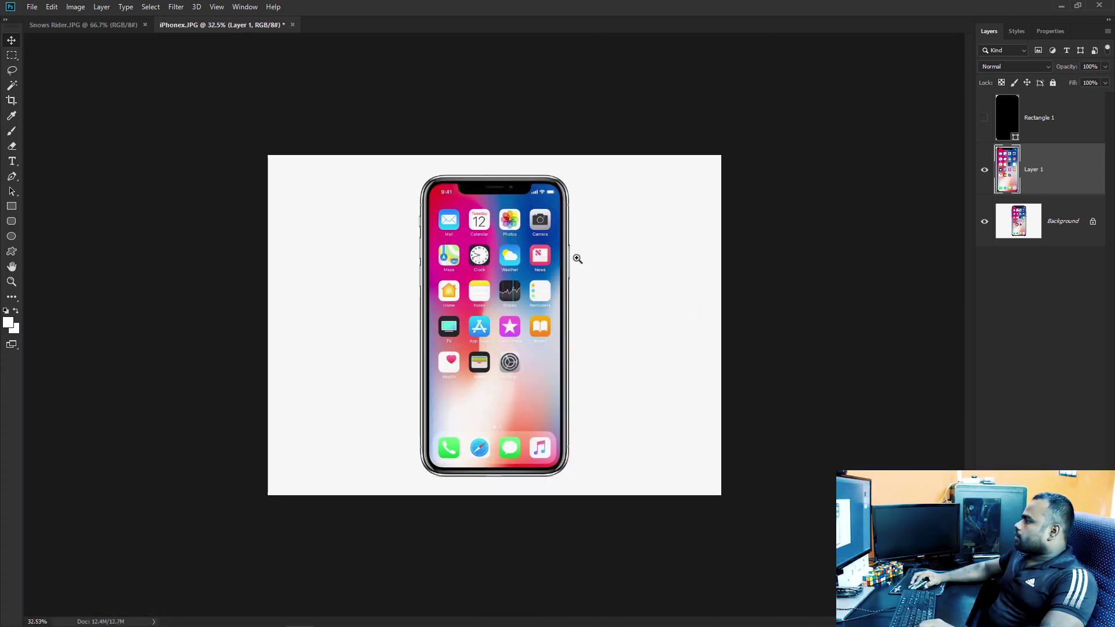
scroll(577, 256, "up", 6)
left_click_drag(581, 150, 555, 267)
scroll(557, 161, "up", 4)
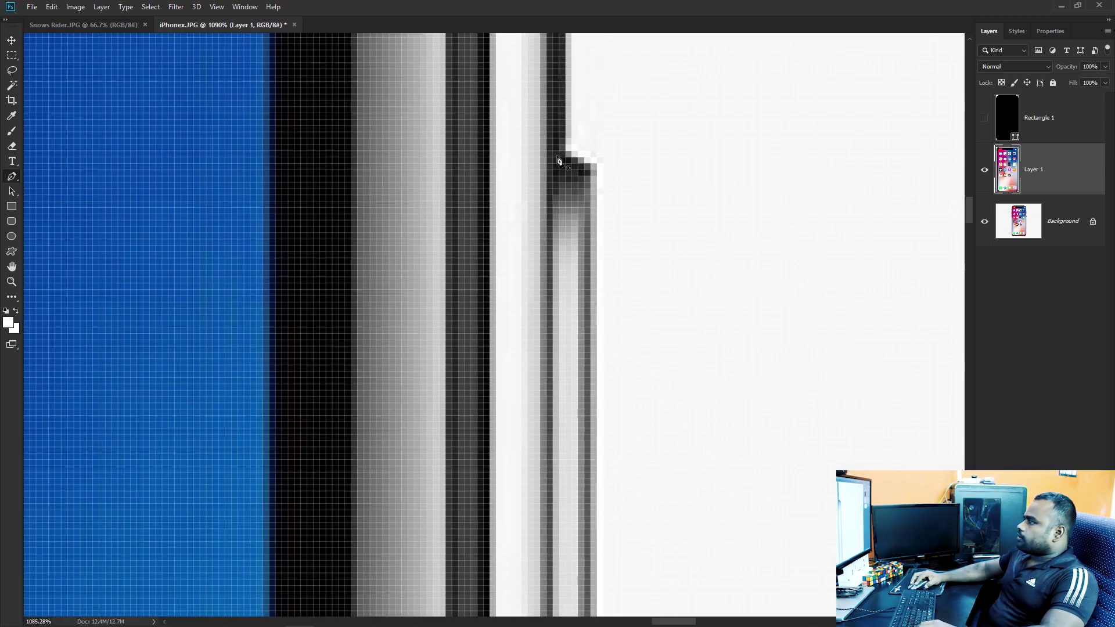
scroll(586, 168, "down", 4)
scroll(624, 271, "down", 3)
scroll(569, 318, "up", 3)
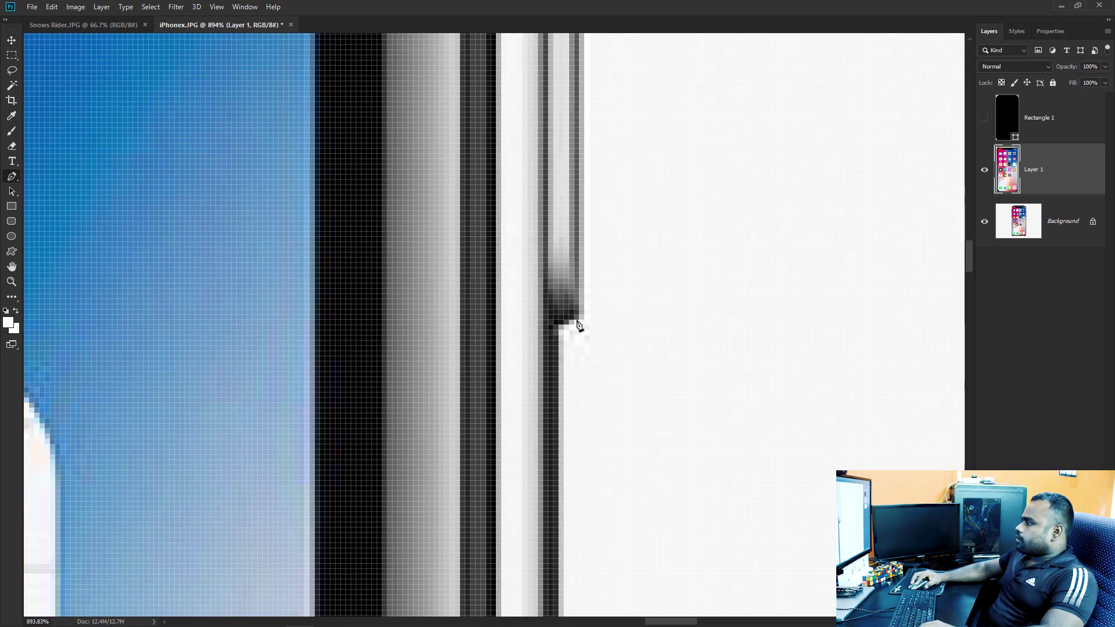
left_click(578, 316)
scroll(511, 345, "down", 3)
scroll(485, 368, "up", 2)
key("ctrl+Return")
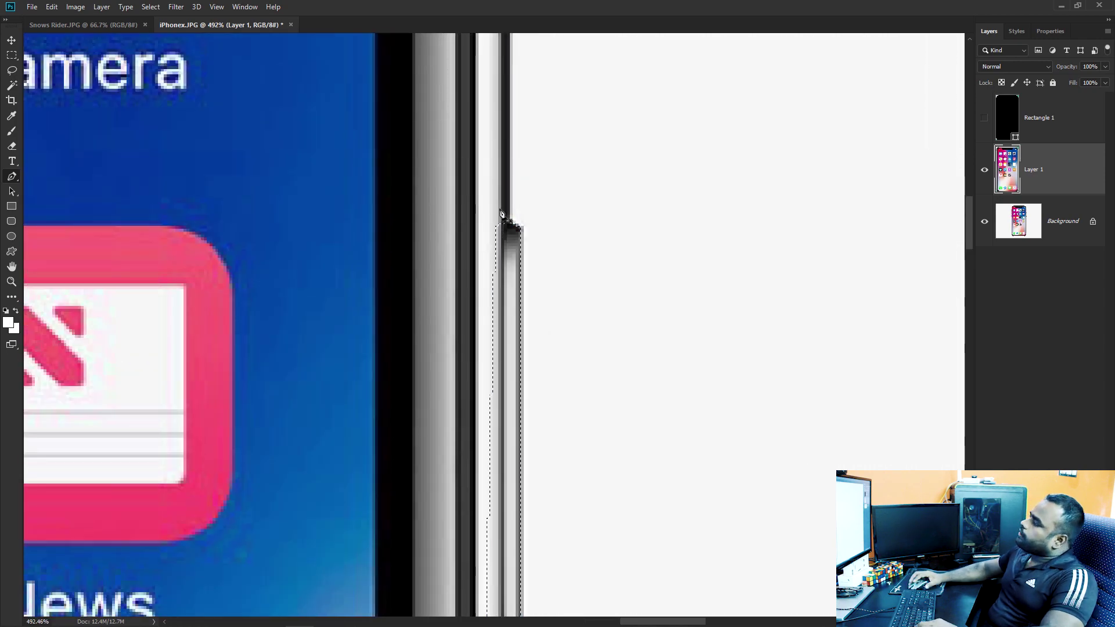
left_click(1049, 226)
key("ctrl+j")
key("v")
key("ctrl+z")
Select Layer 1 with the button copy and realign it exactly over the original phone
left_click(1033, 168)
key("ctrl+0")
key("ctrl+minus")
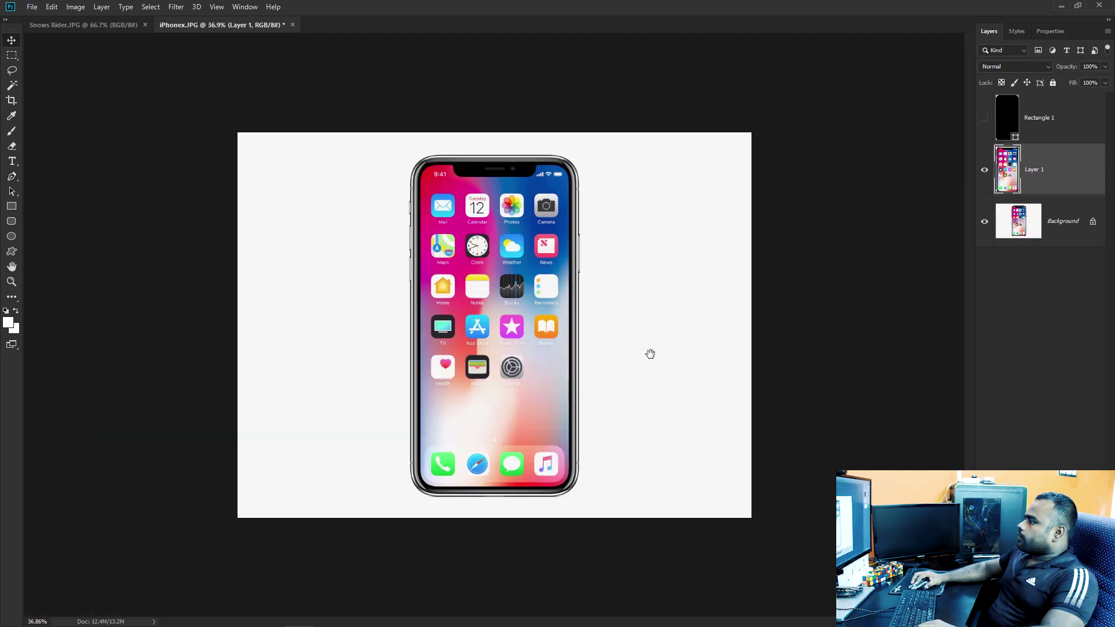
left_click_drag(499, 309, 432, 281)
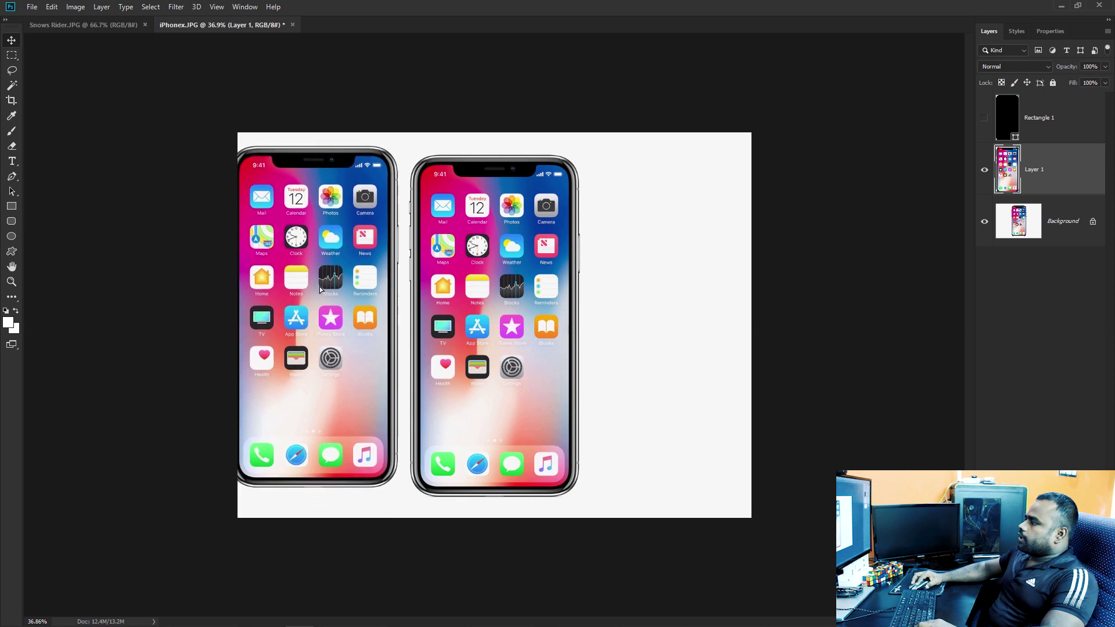
left_click_drag(432, 281, 532, 322)
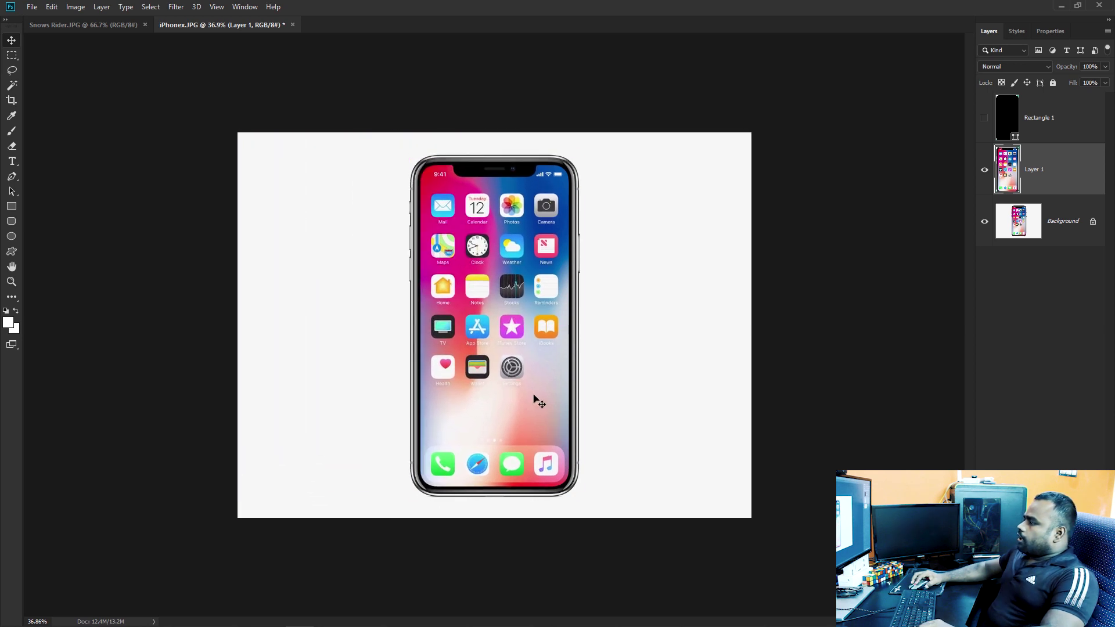
scroll(446, 195, "up", 2)
scroll(444, 196, "up", 2)
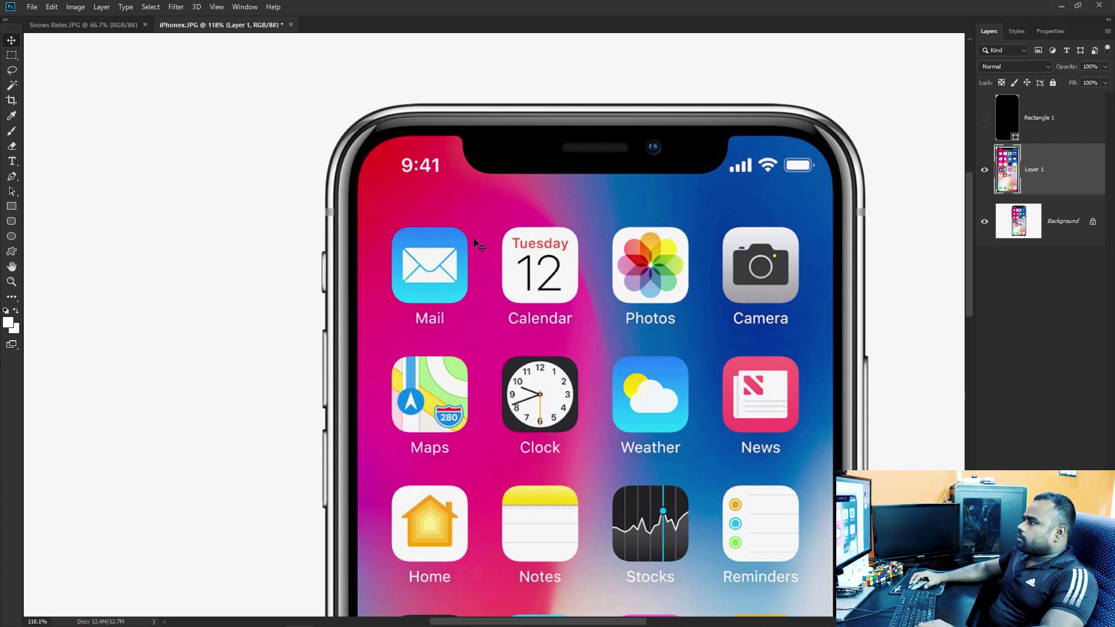
left_click_drag(500, 277, 477, 243)
scroll(477, 243, "down", 3)
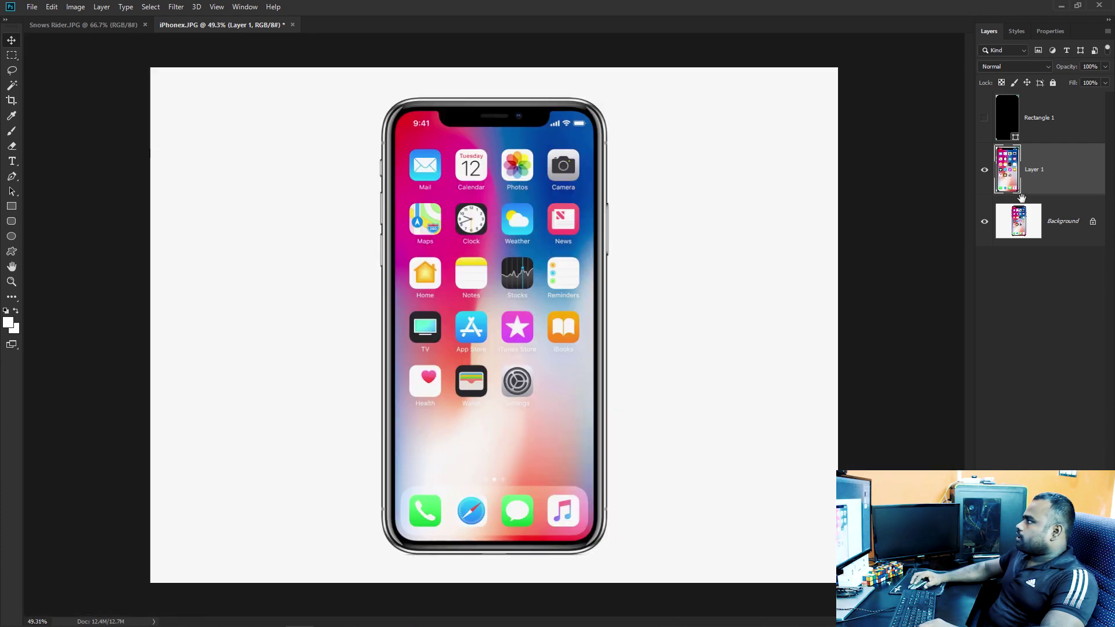
Set Rectangle 1 to 50% opacity and drag its top, bottom and left edges to the screen bounds
left_click(1047, 118)
key("5")
scroll(500, 82, "up", 5)
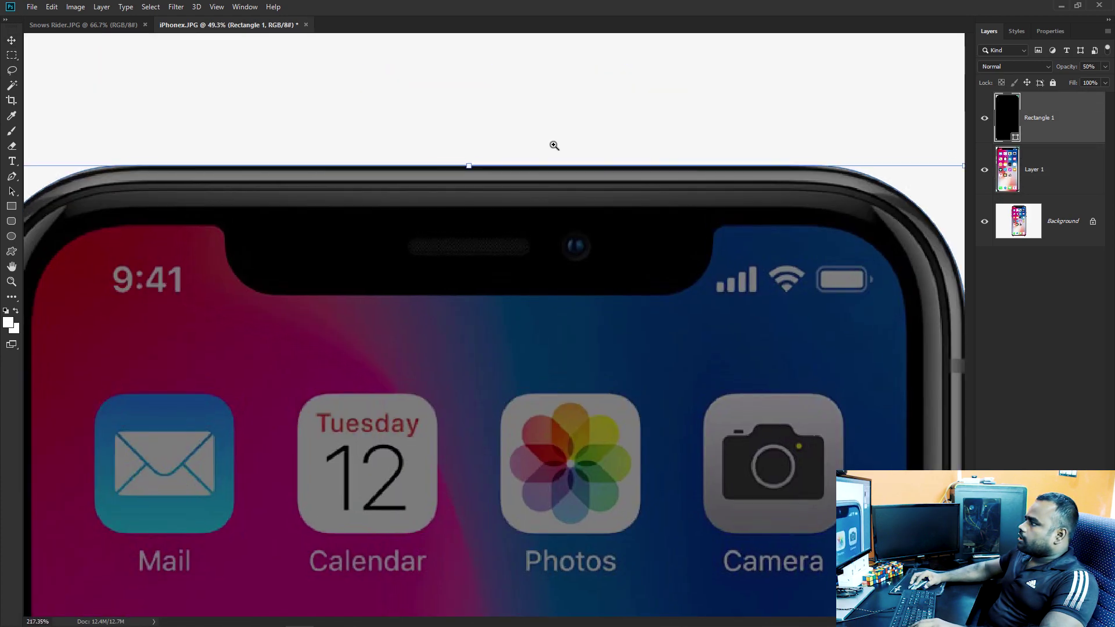
left_click_drag(465, 164, 476, 219)
scroll(476, 232, "down", 5)
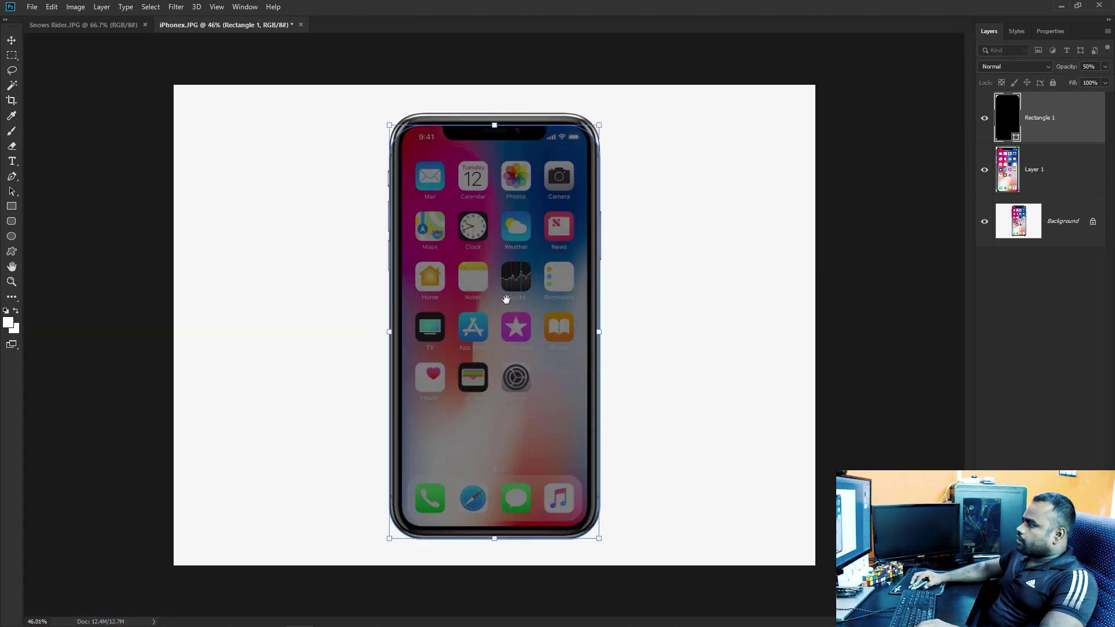
scroll(493, 529, "up", 6)
left_click_drag(493, 416, 483, 368)
scroll(336, 338, "down", 5)
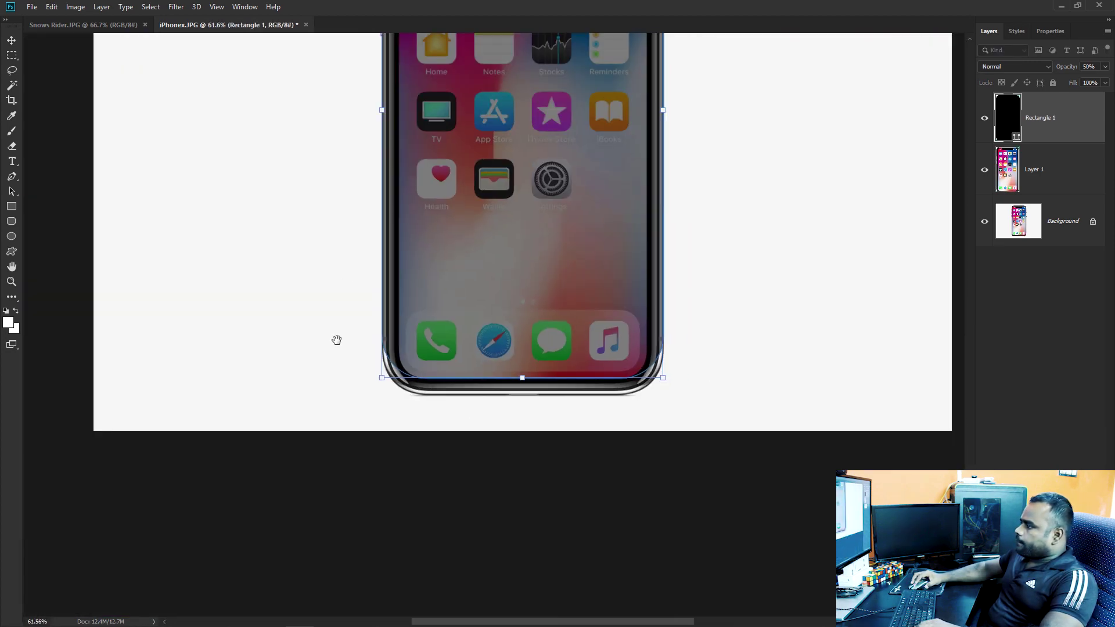
scroll(336, 339, "up", 1)
scroll(252, 382, "up", 6)
left_click_drag(309, 412, 482, 404)
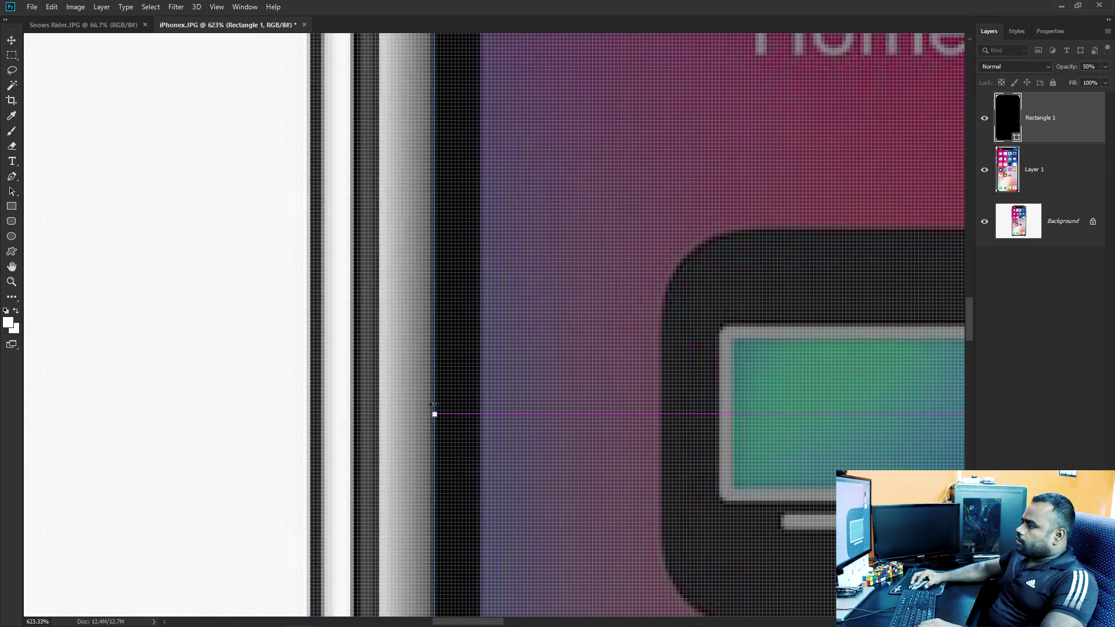
scroll(236, 348, "down", 5)
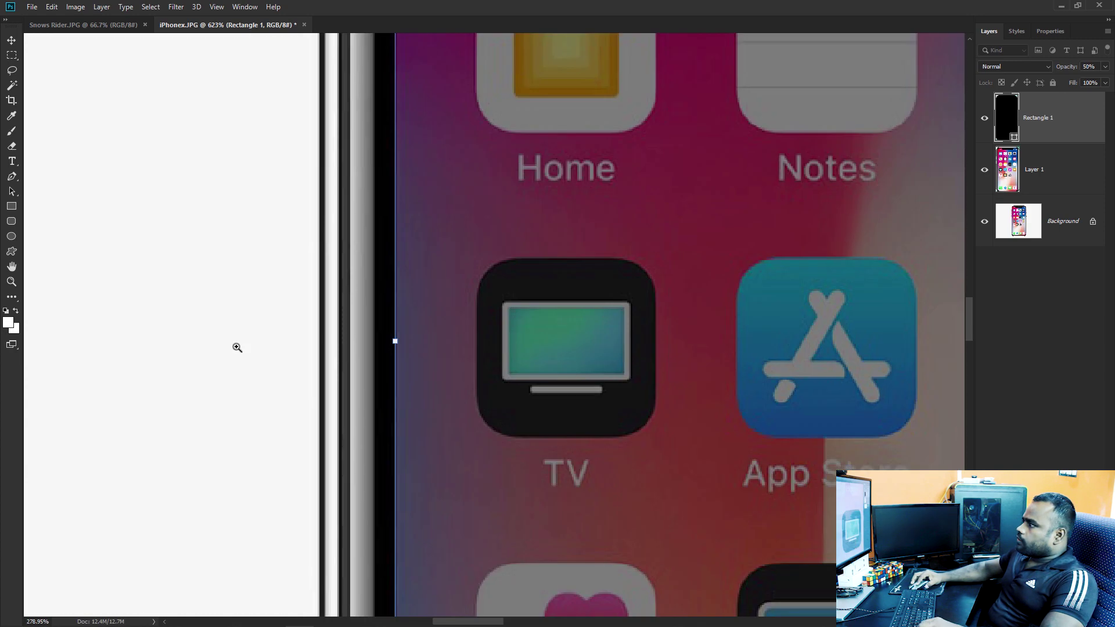
scroll(406, 290, "down", 2)
scroll(613, 248, "down", 1)
scroll(613, 248, "up", 3)
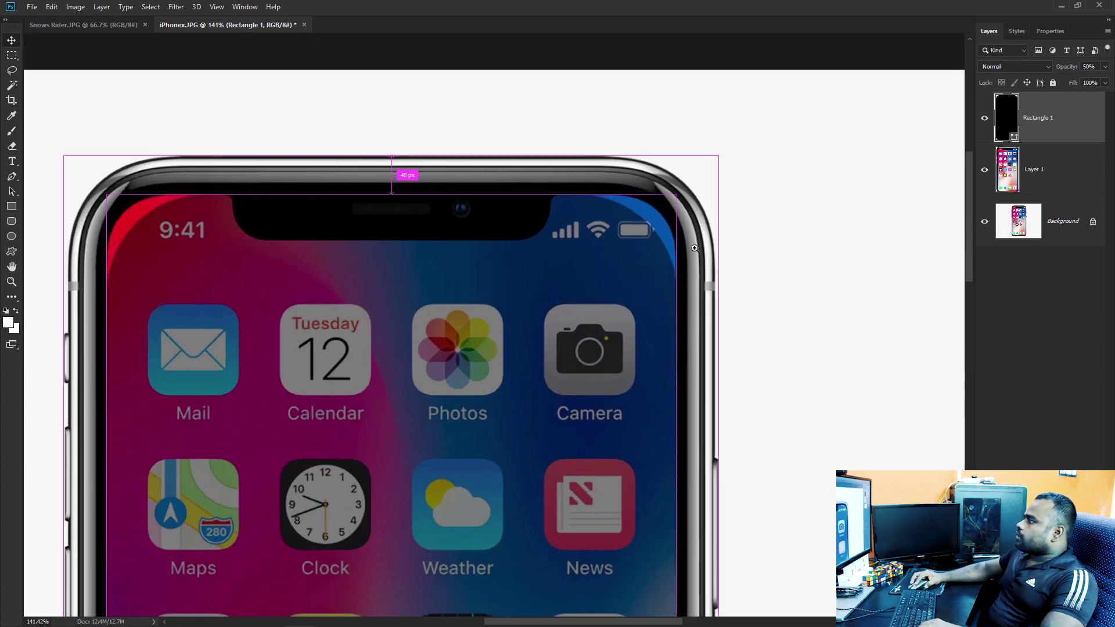
scroll(632, 309, "up", 3)
Reduce Rectangle 1's corner radius to 71 px on all four corners
left_click(1048, 31)
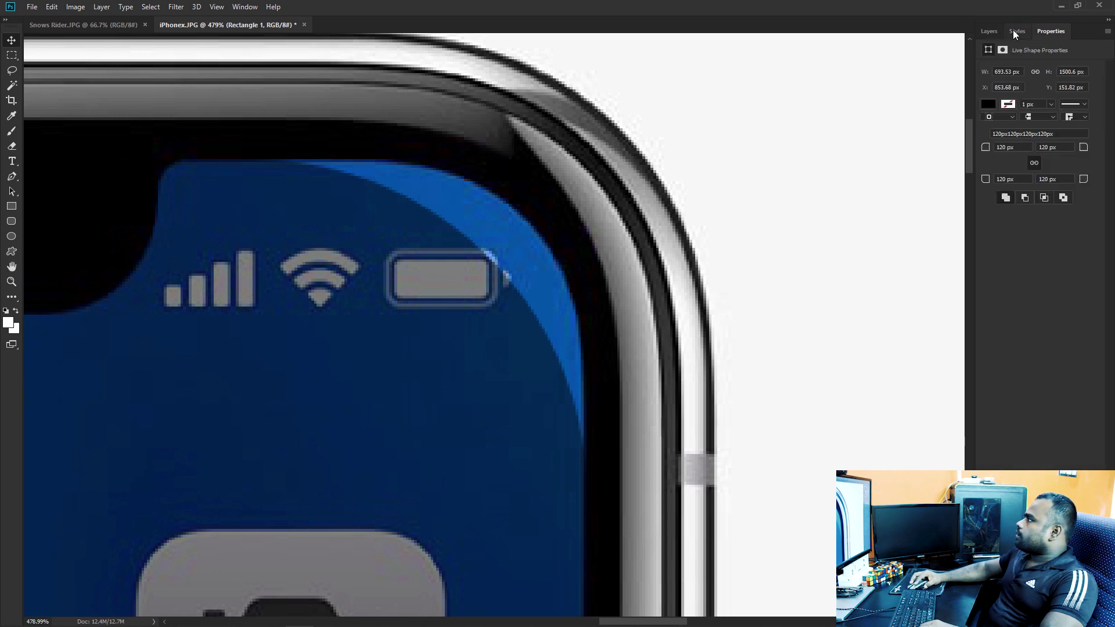
left_click_drag(985, 178, 957, 181)
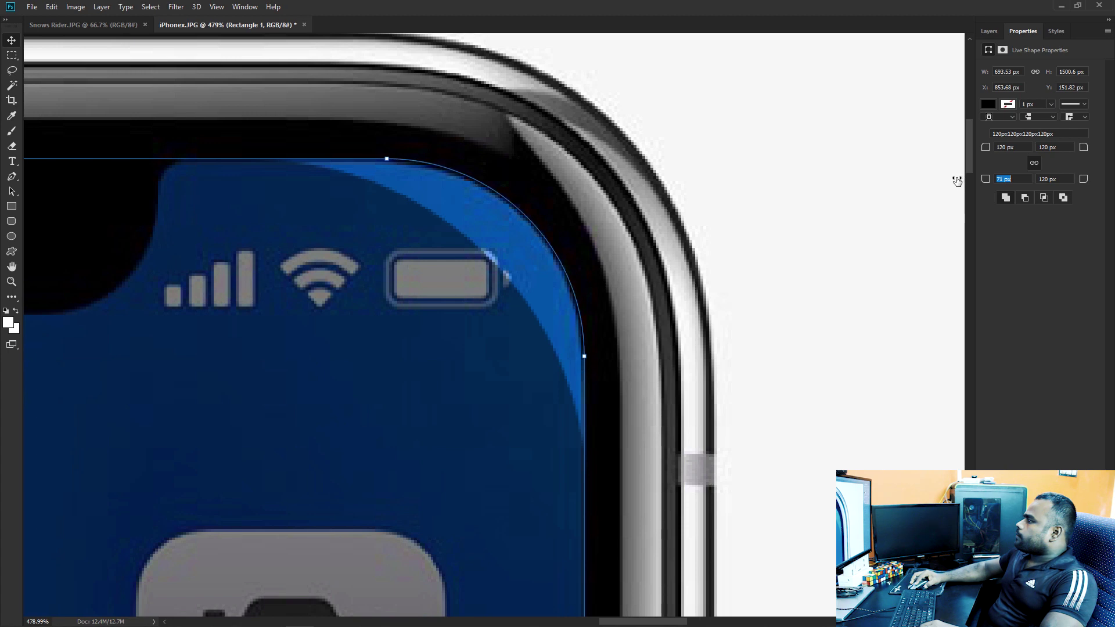
key("Return")
key("ctrl+0")
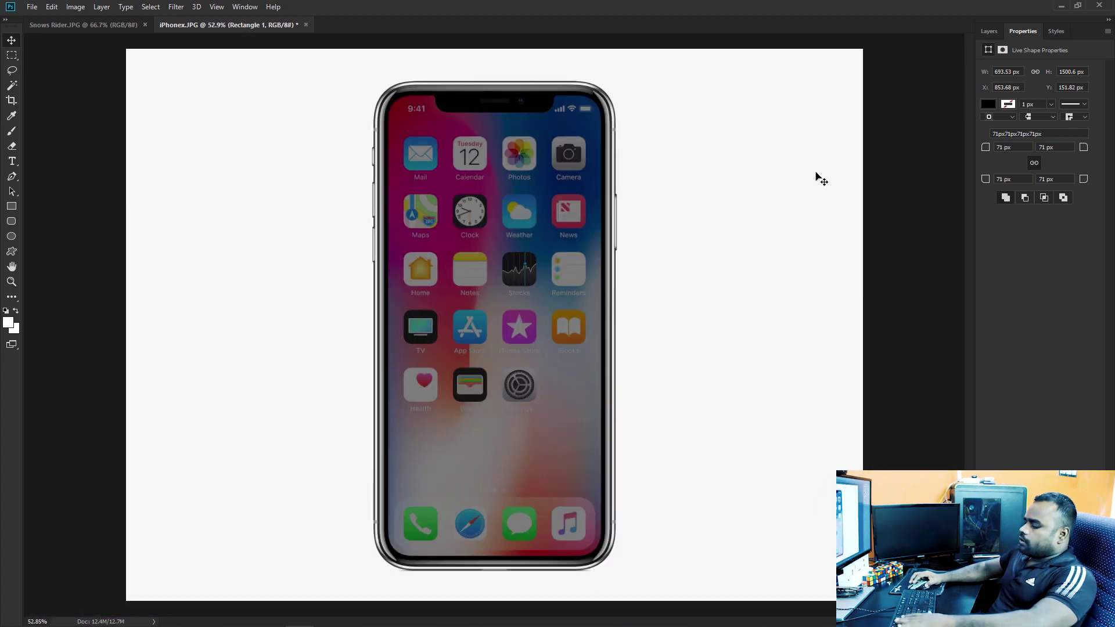
left_click(989, 31)
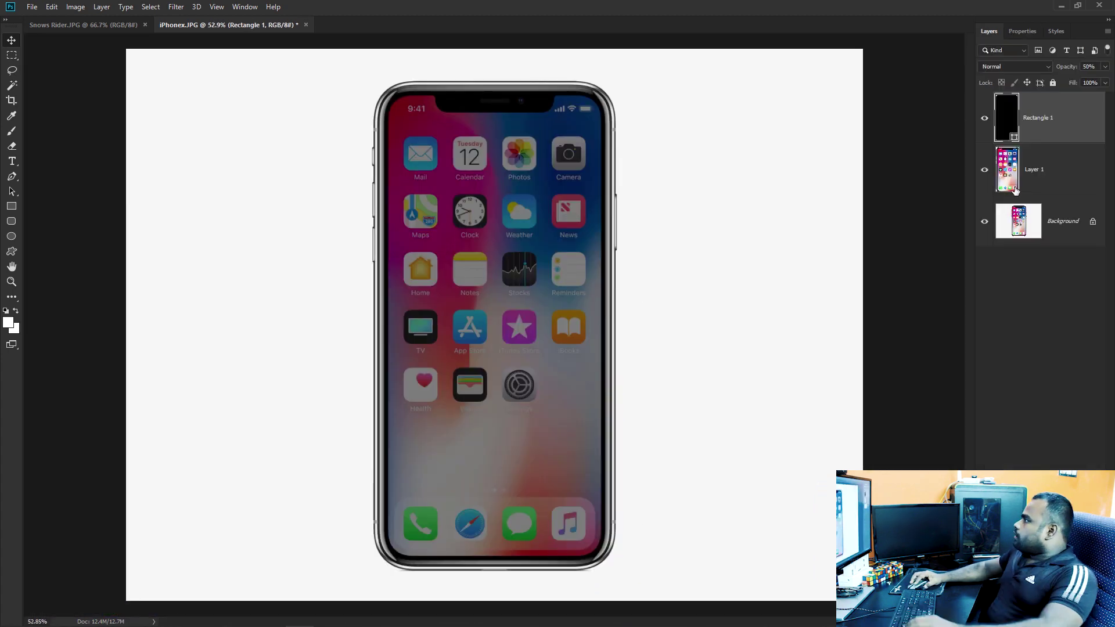
Copy Rectangle 1's screen shape from Layer 1 into Layer 2 and fill it solid black
left_click(1010, 125, "ctrl")
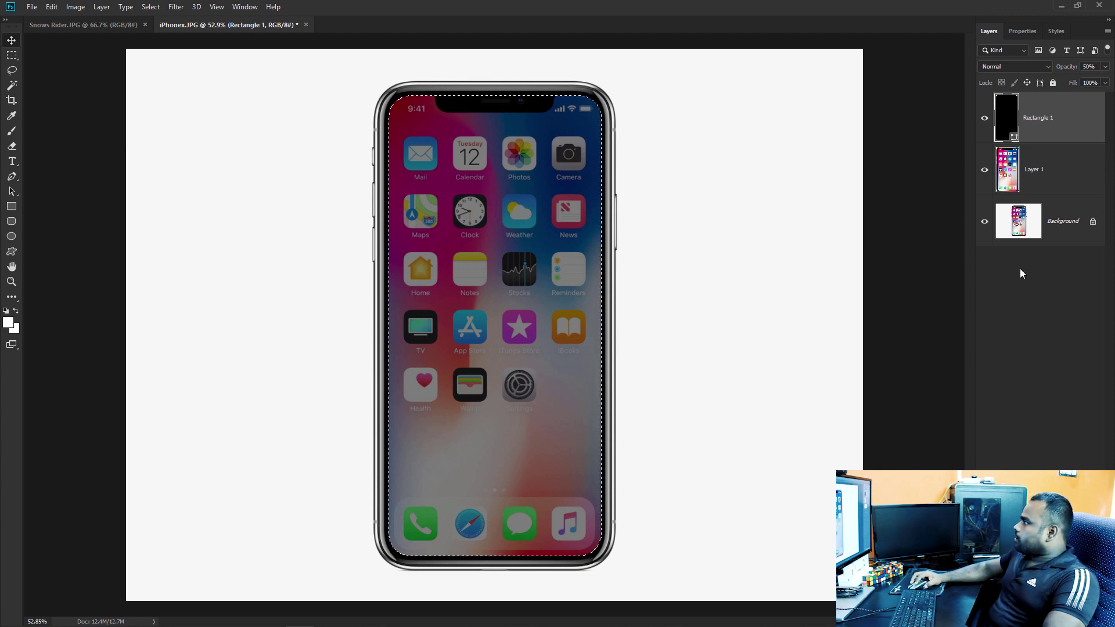
left_click(1043, 175)
key("ctrl+j")
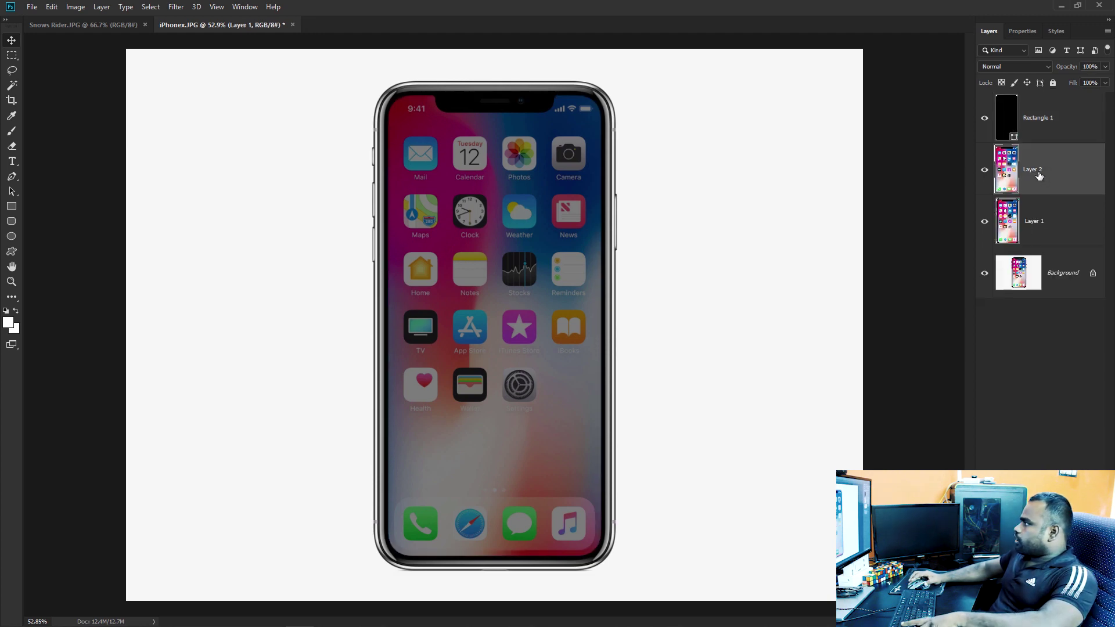
key("d")
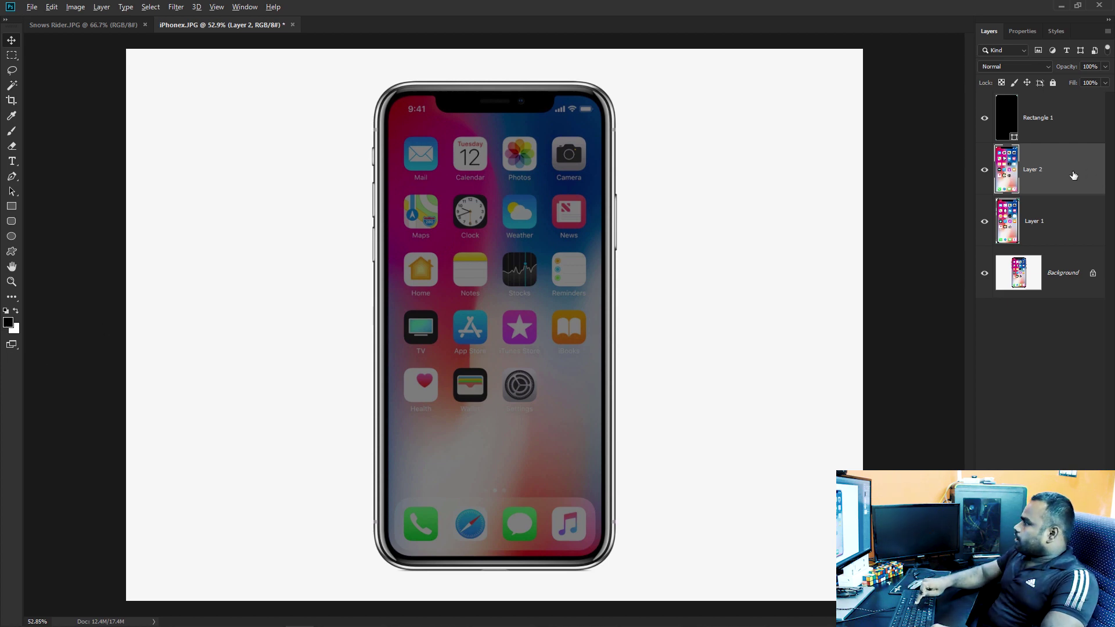
key("shift+alt+BackSpace")
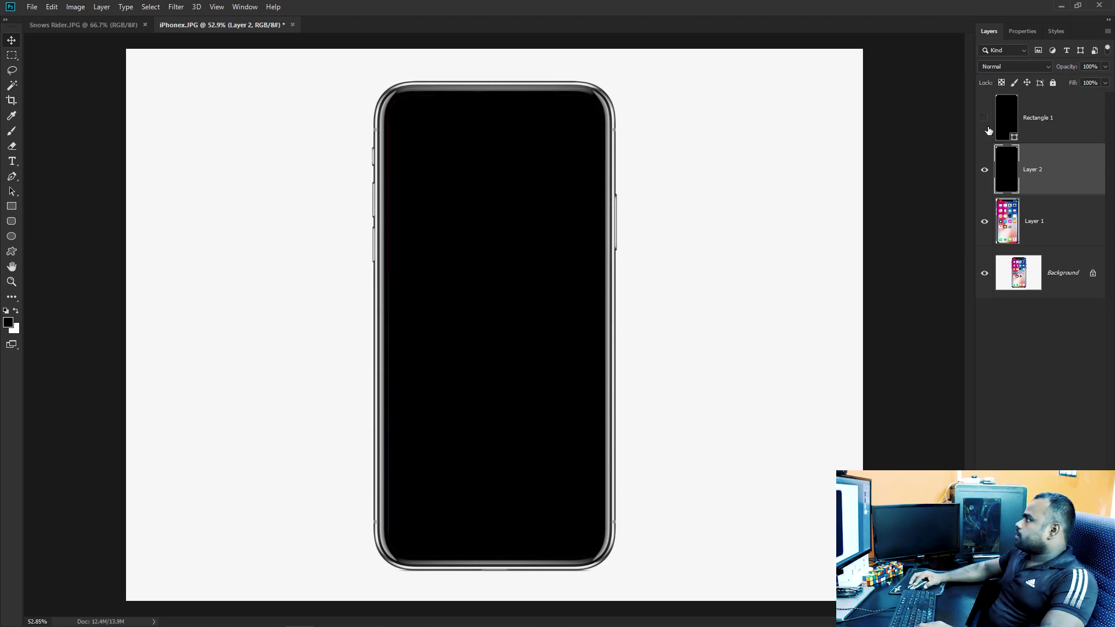
Hide Layer 2 and start a curved Pen path around the notch's left corner and bottom
left_click(984, 170)
scroll(459, 225, "up", 5)
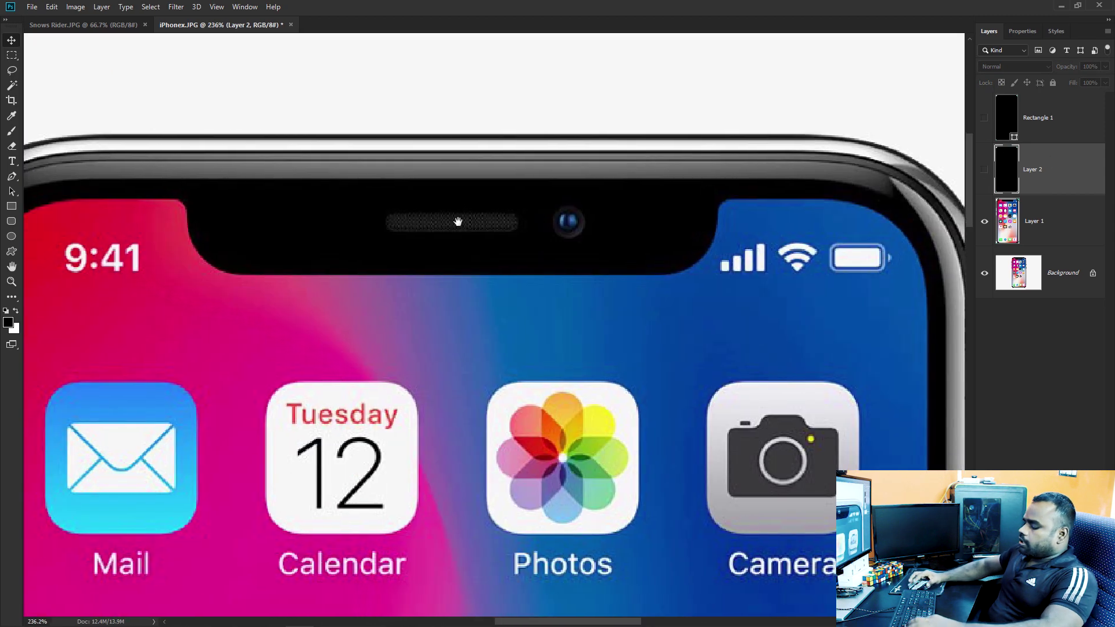
key("p")
scroll(236, 291, "up", 5)
left_click(241, 175)
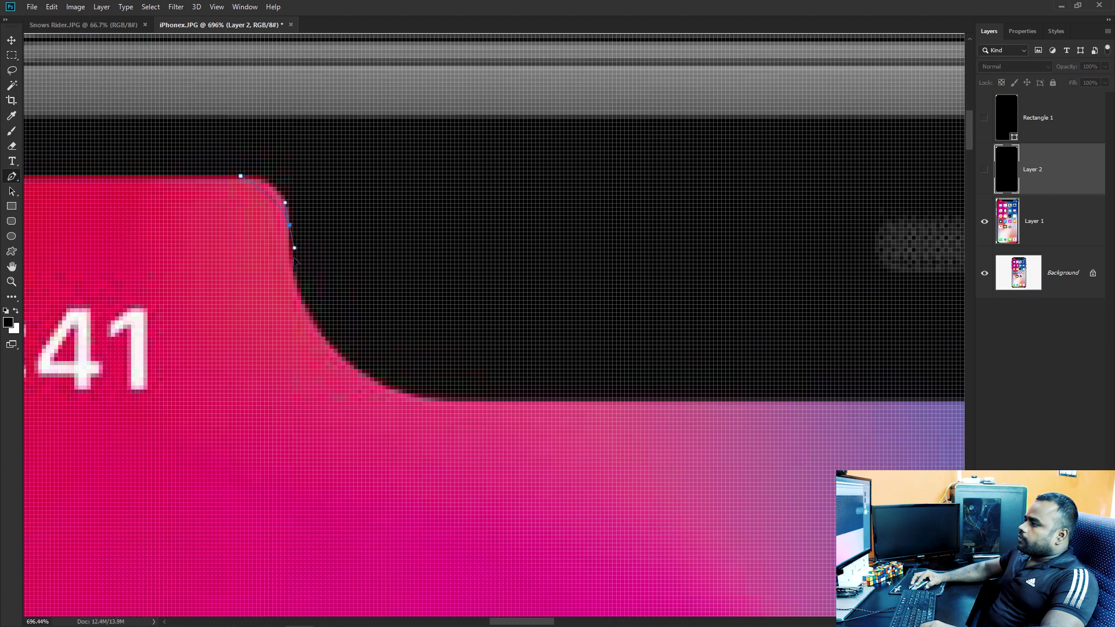
left_click_drag(289, 224, 294, 283)
left_click_drag(333, 329, 284, 338)
left_click_drag(435, 424, 567, 427)
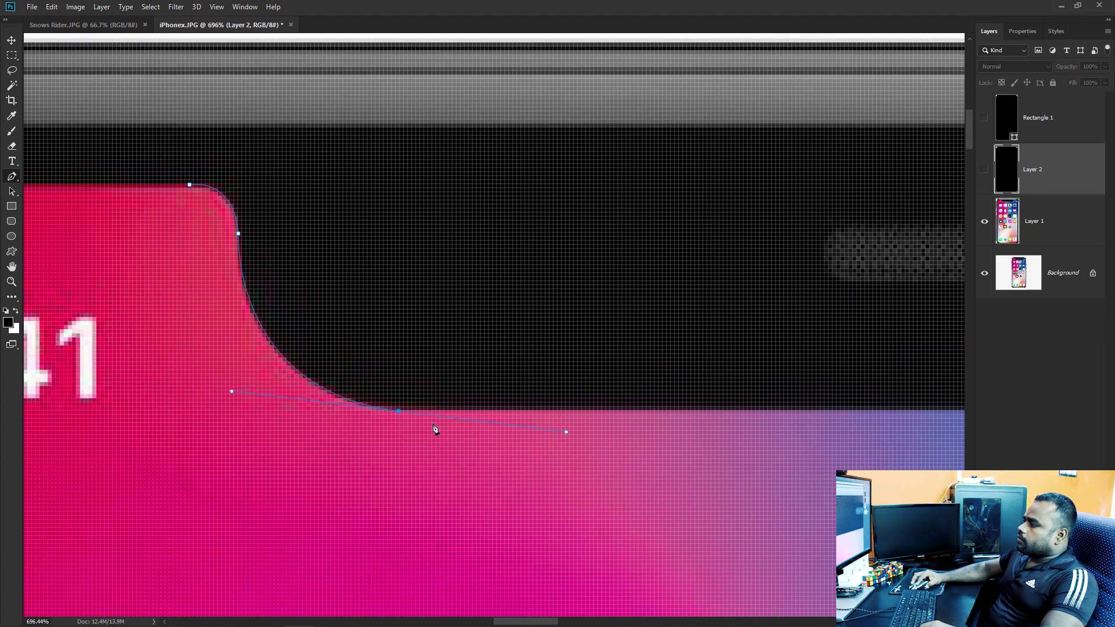
Curve the path around the notch's right corner, close it, and convert it to a selection
scroll(631, 403, "down", 5)
scroll(630, 403, "up", 5)
scroll(386, 406, "down", 2)
left_click_drag(560, 317, 569, 212)
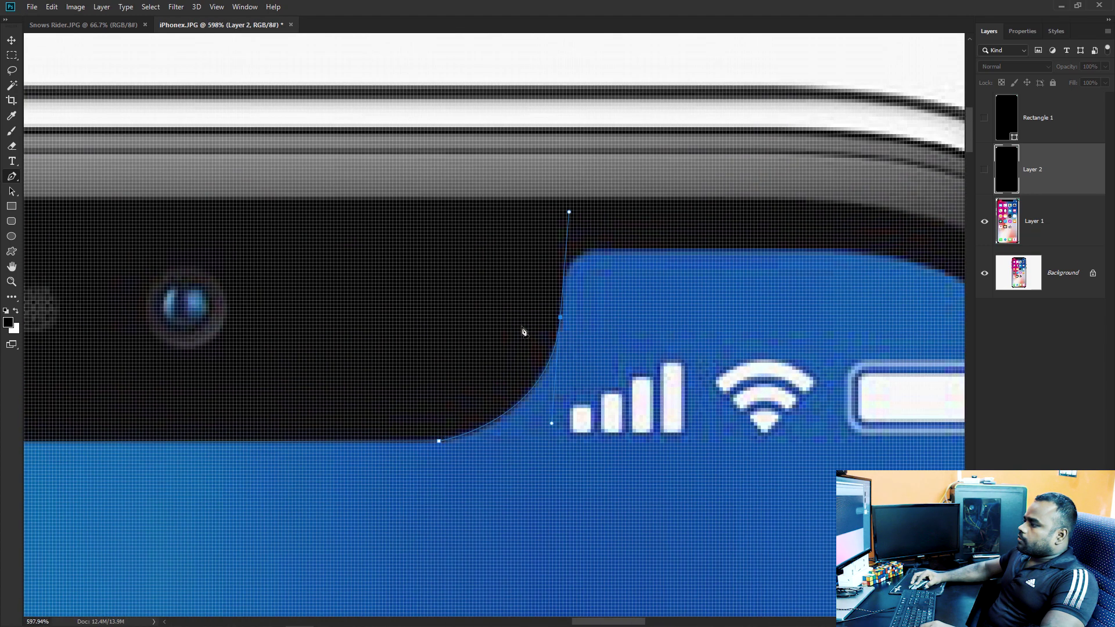
left_click(562, 276)
left_click_drag(600, 248, 638, 247)
scroll(600, 221, "down", 5)
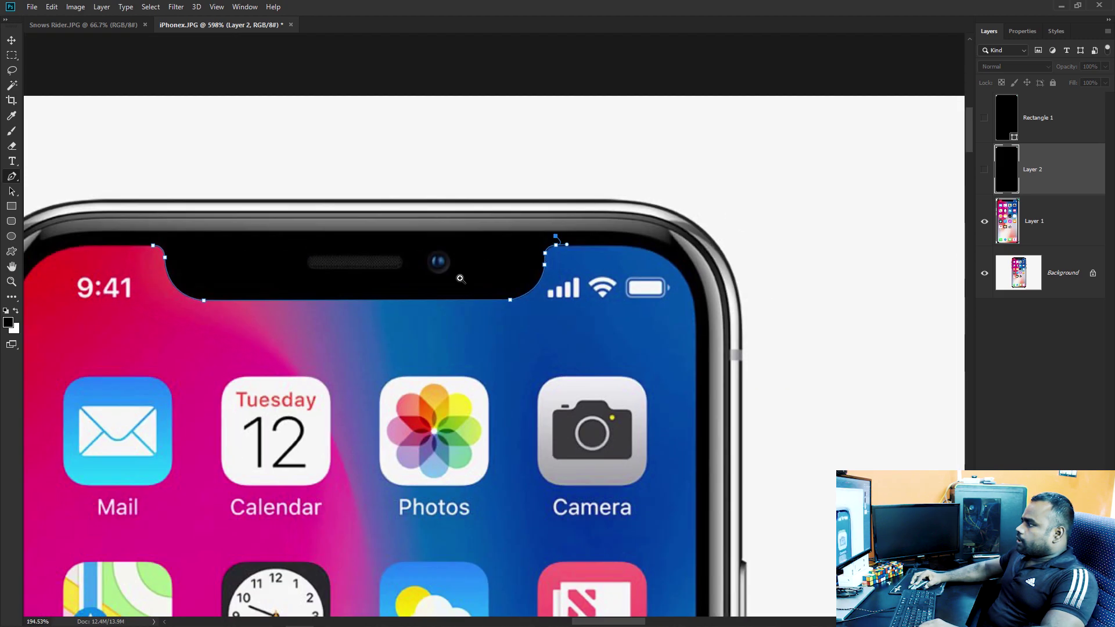
left_click(268, 244)
key("ctrl+Return")
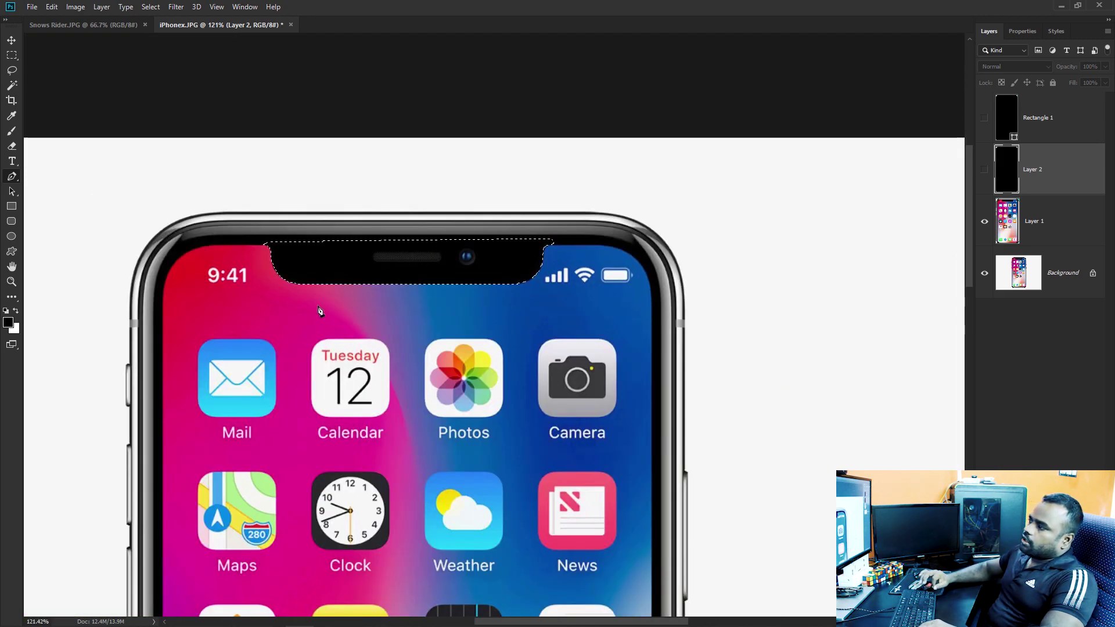
Copy the notch onto its own layer and move it above Layer 2
left_click(1057, 224)
key("ctrl+j")
key("v")
left_click_drag(1058, 225, 1040, 154)
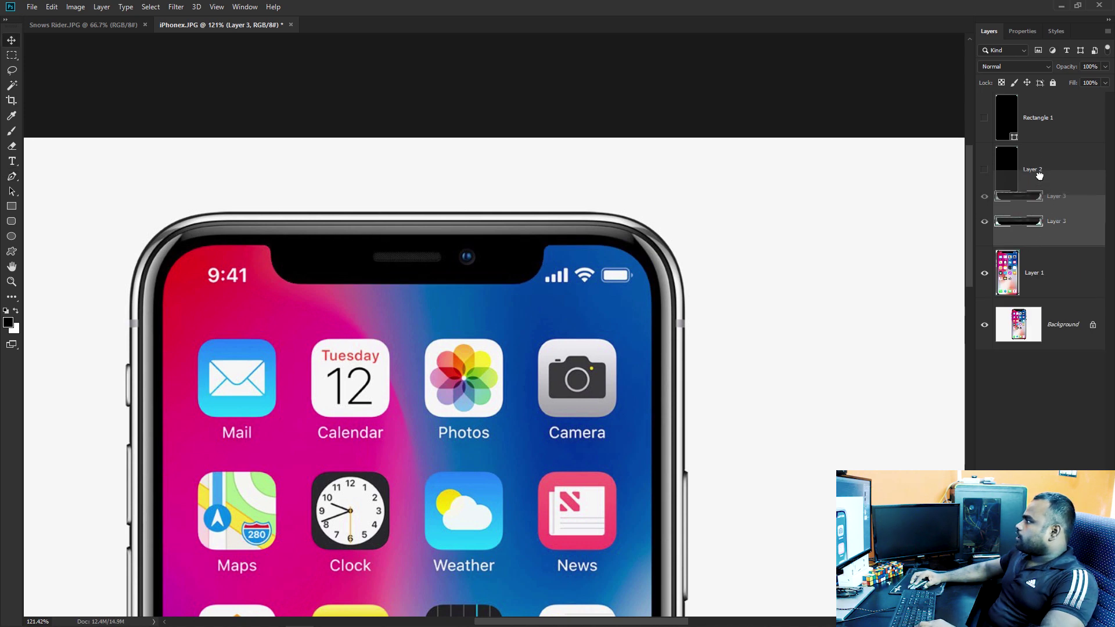
Show the screen layer and fill it white, hide the Background, then begin Save As
left_click(1031, 225)
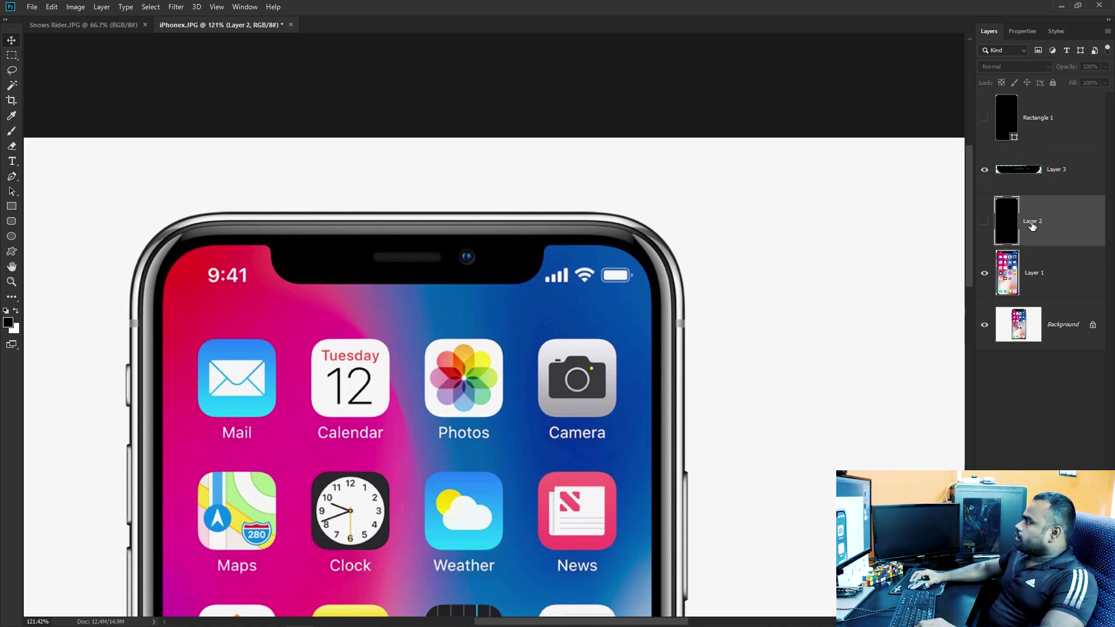
left_click(984, 221)
key("ctrl+BackSpace")
left_click(984, 324)
key("ctrl+0")
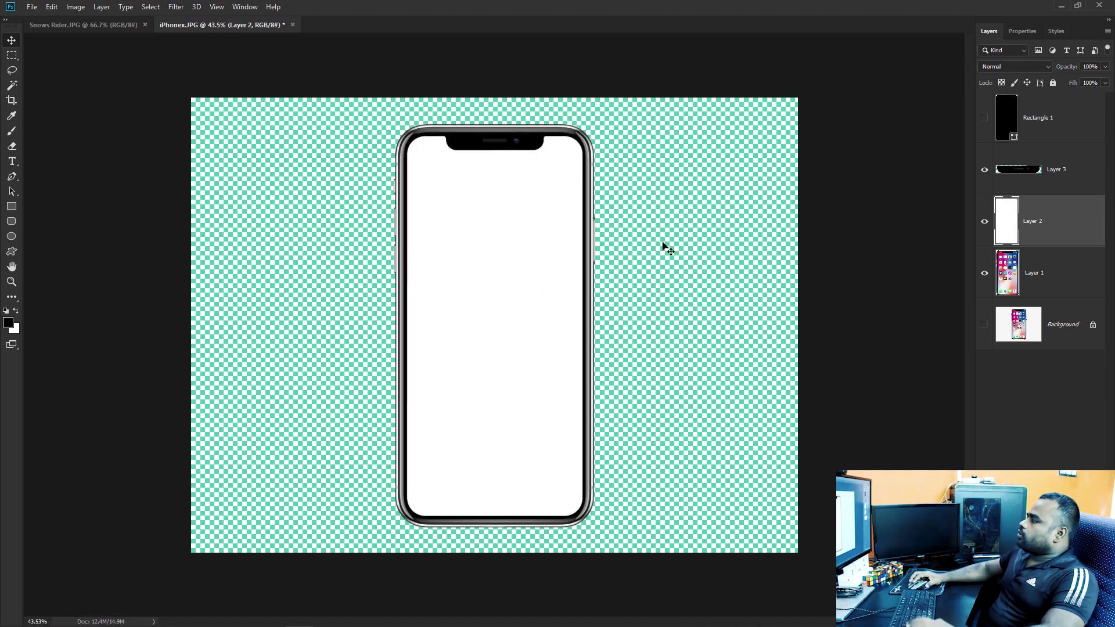
key("ctrl+shift+s")
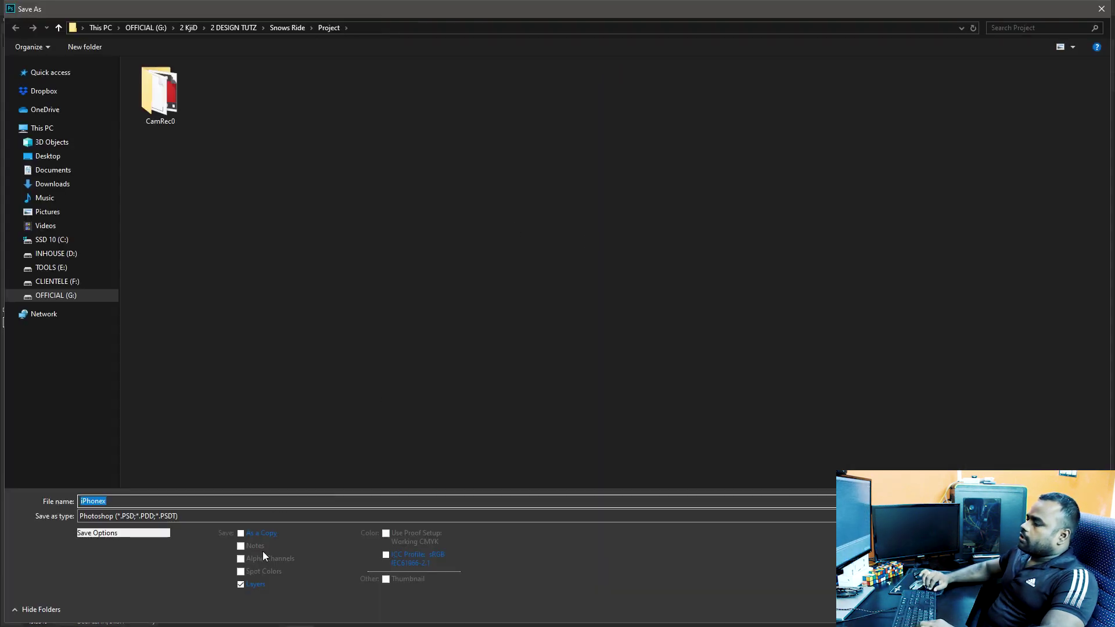
Dismiss the Save As dialog without saving
key("Escape")
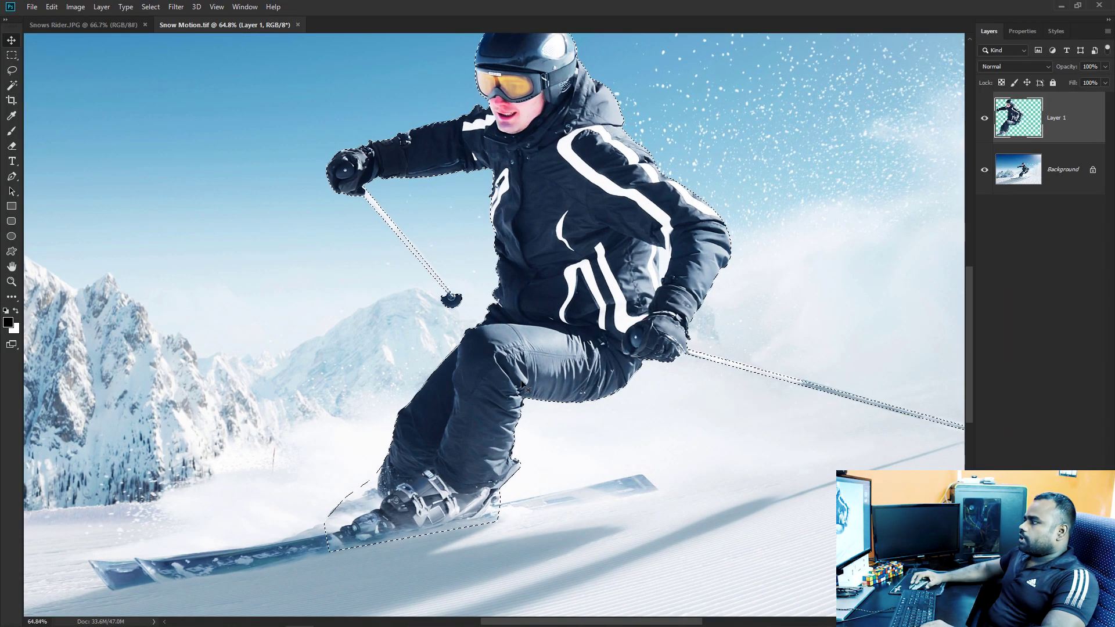
Deselect the skier, then move the skier layer and snowy Background into Untitled-1
key("ctrl+minus")
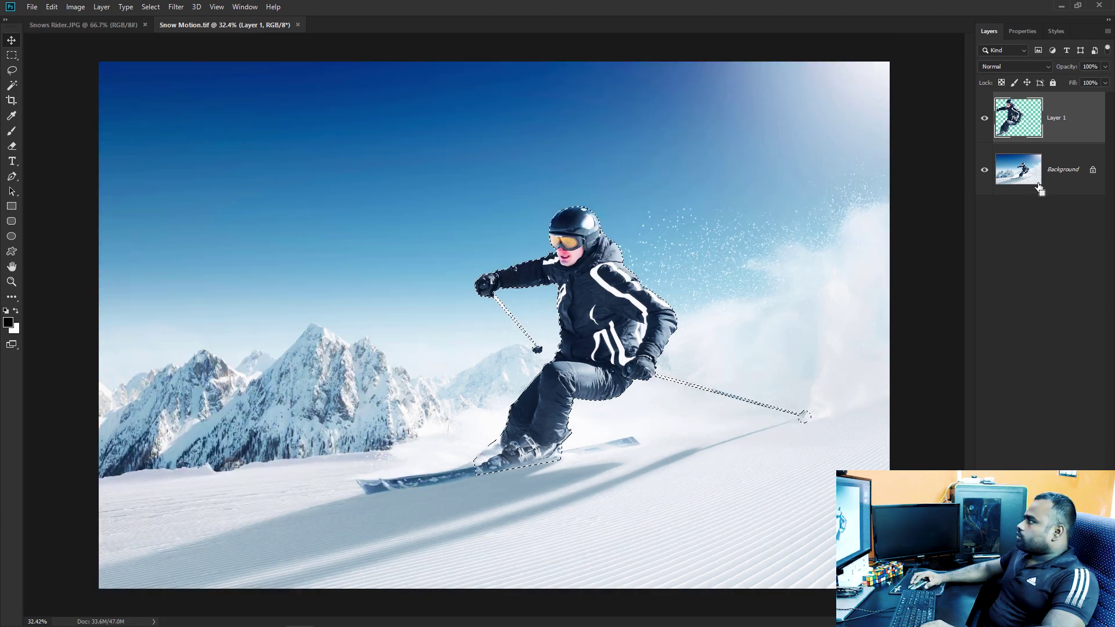
key("ctrl+d")
mouse_move(715, 330)
left_mouse_down()
mouse_move(554, 258)
mouse_move(400, 246)
mouse_move(388, 258)
left_mouse_up()
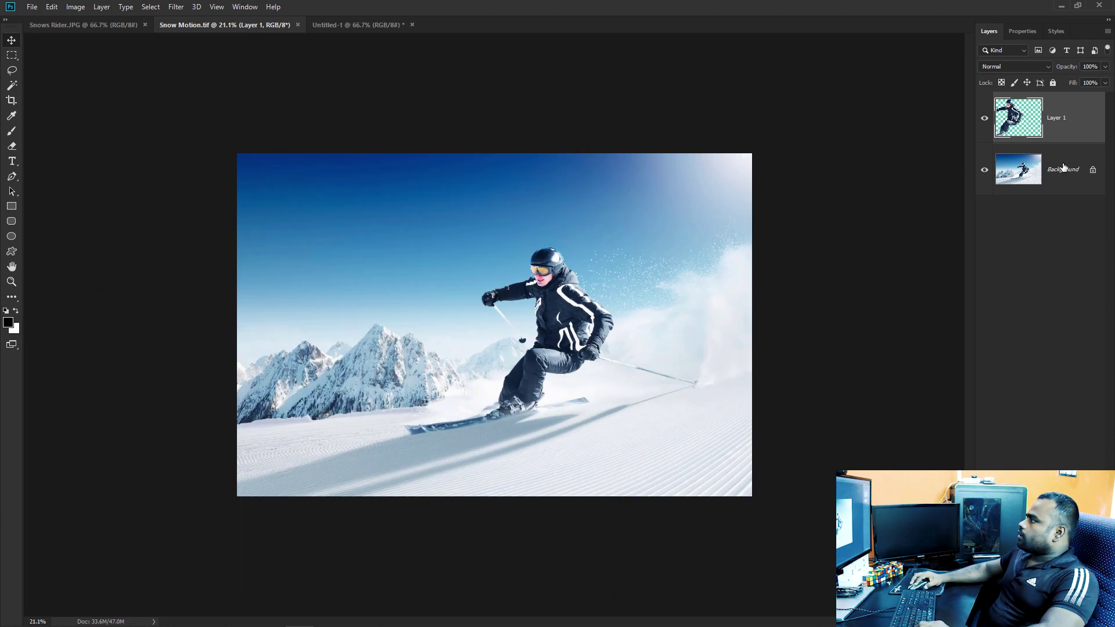
left_click(1062, 168, "ctrl")
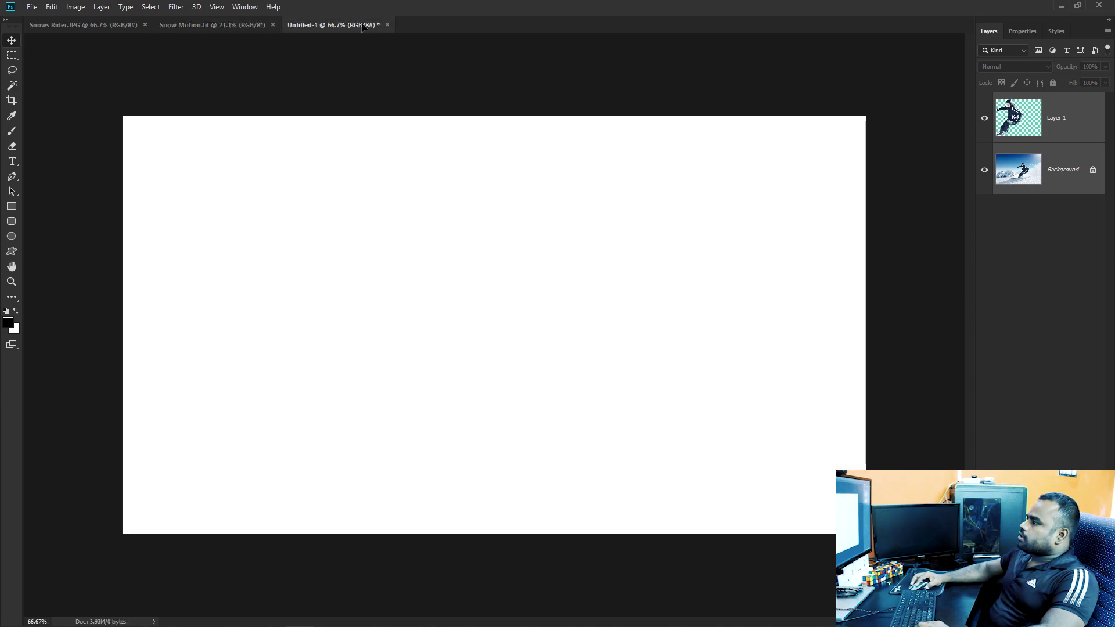
left_click_drag(358, 24, 290, 182)
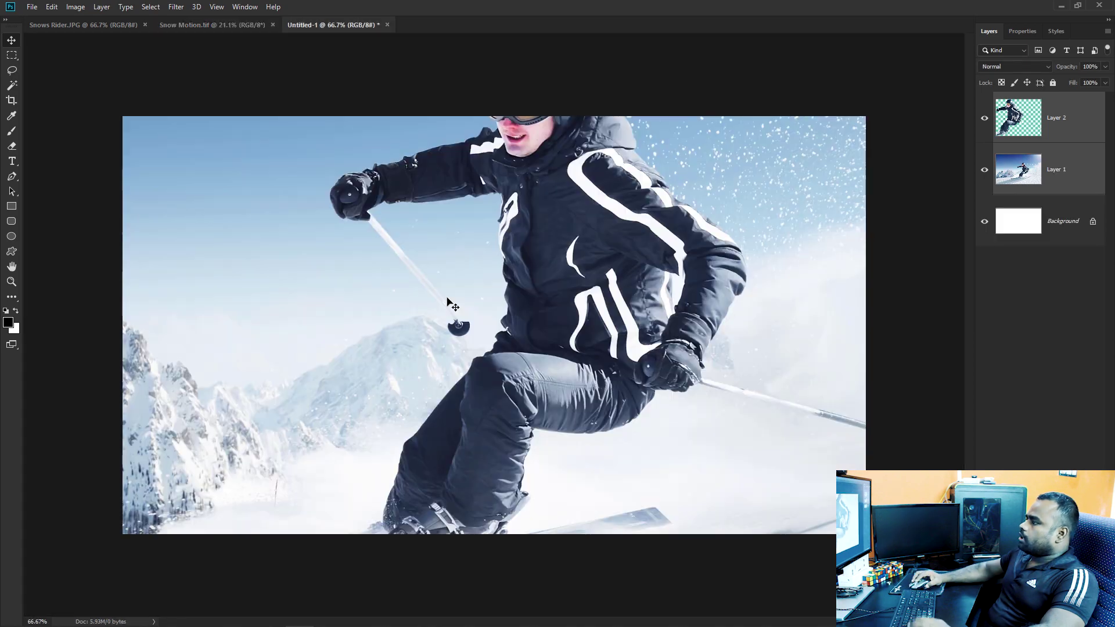
Bring the iPhonex phone, screen and notch layers into Untitled-1
left_click(244, 26)
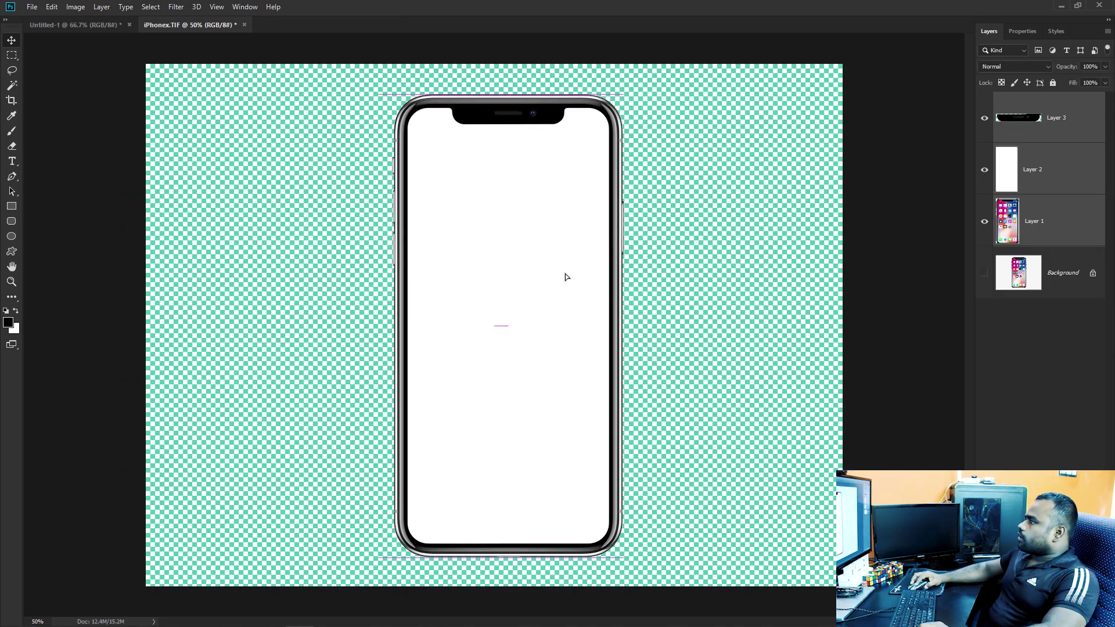
mouse_move(565, 277)
left_mouse_down()
mouse_move(112, 14)
mouse_move(547, 301)
left_mouse_up()
scroll(557, 298, "down", 3)
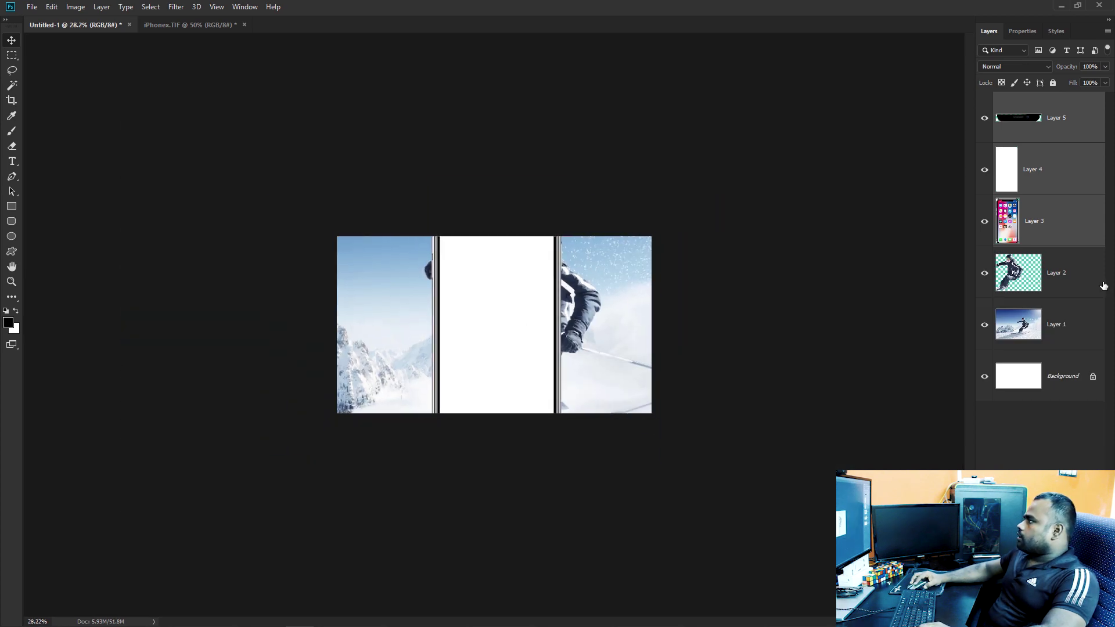
Convert phone Layers 3, 4 and 5 to smart objects
left_click(1069, 215)
right_click(1050, 218)
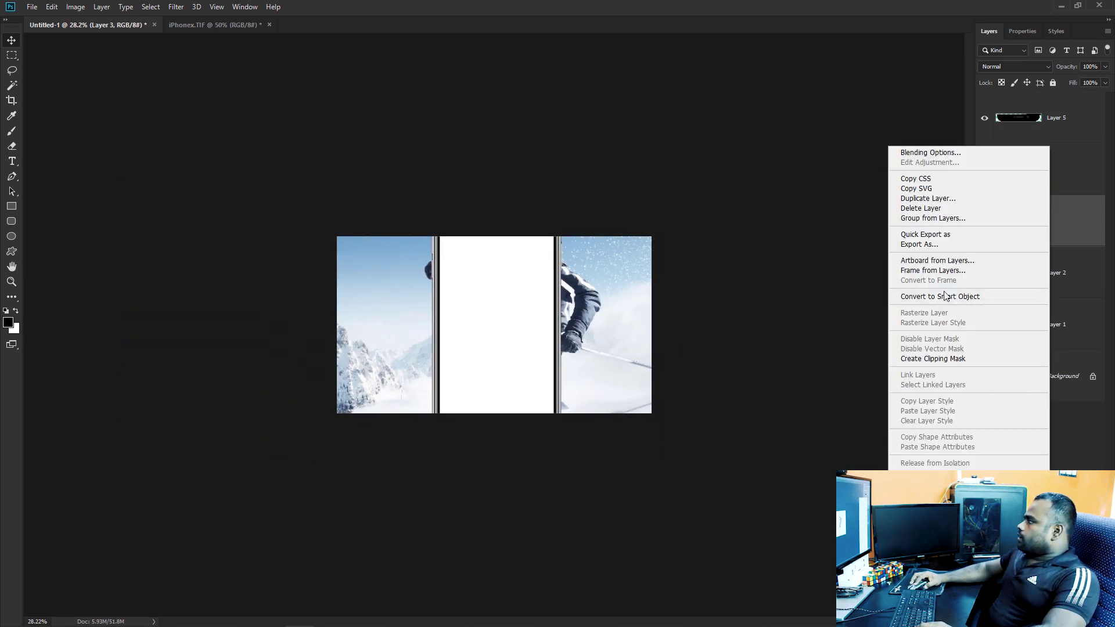
left_click(981, 296)
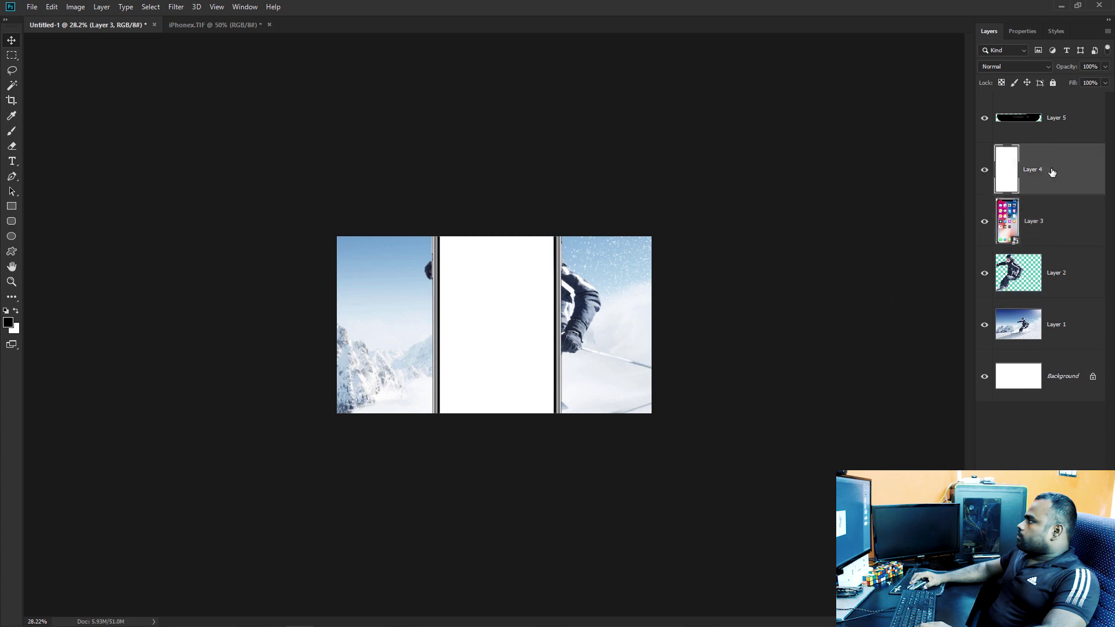
right_click(1054, 148)
left_click(964, 296)
right_click(1051, 119)
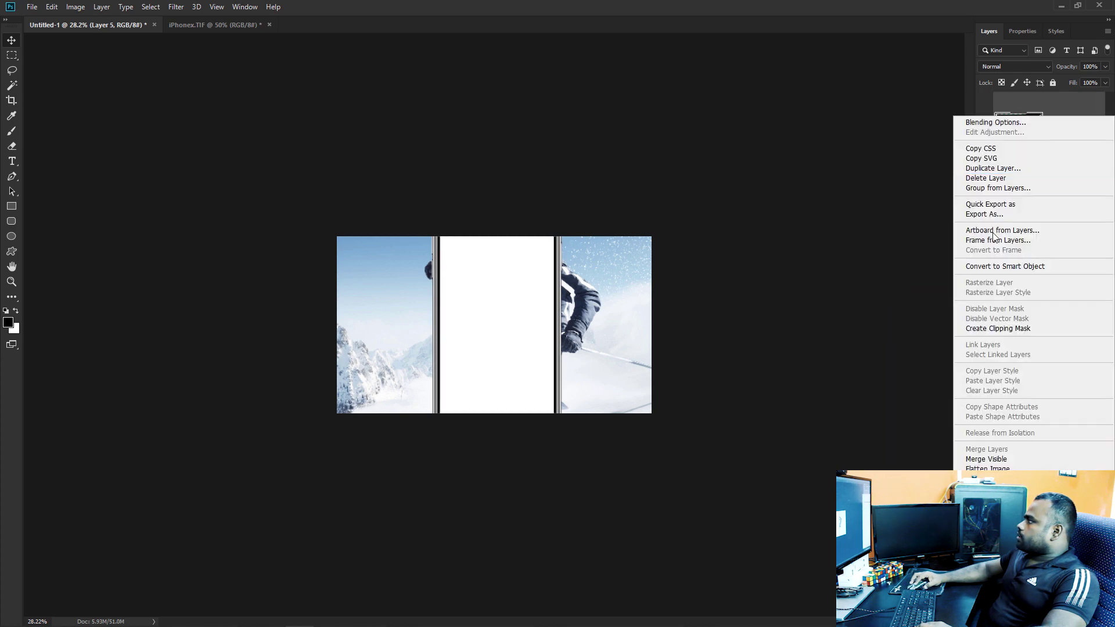
left_click(1006, 266)
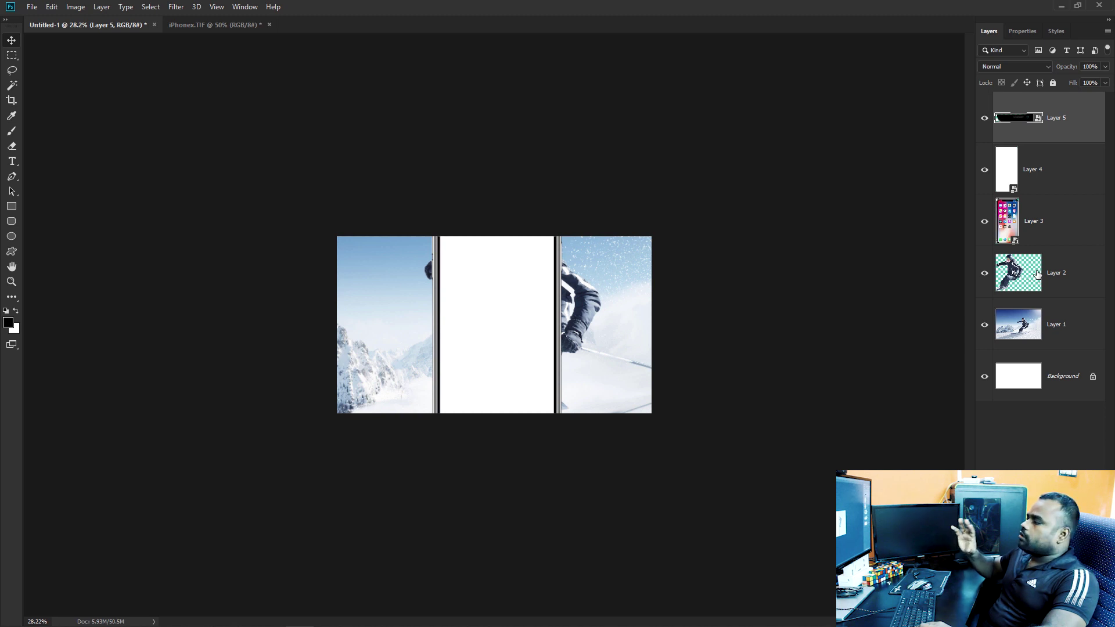
Convert skier Layer 2 and Layer 1 to smart objects, then select all five layers
left_click(1071, 266)
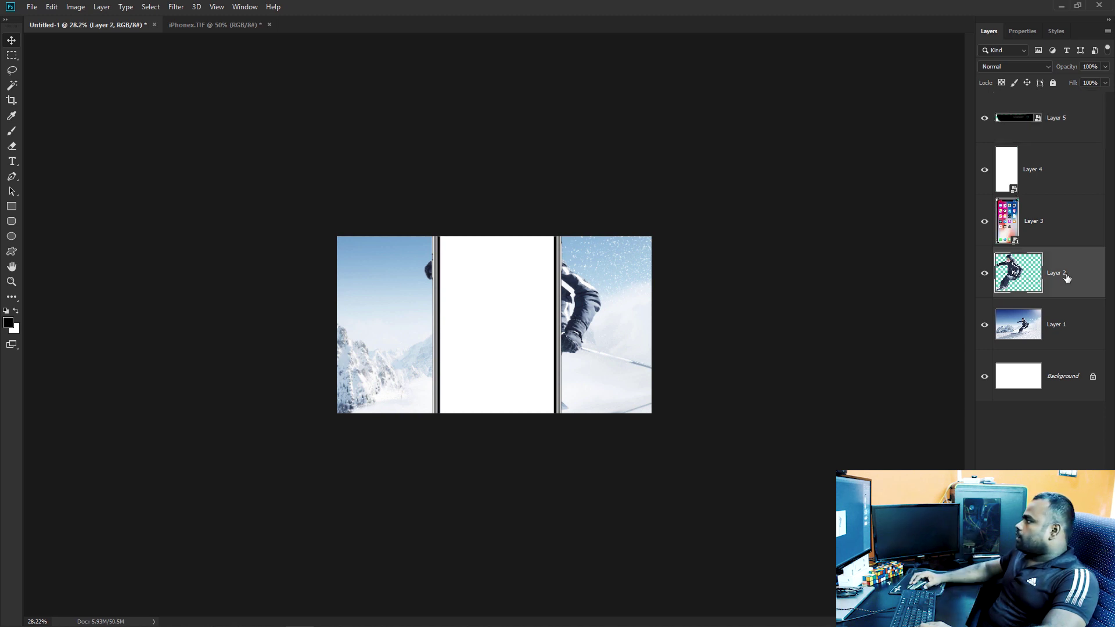
right_click(1066, 281)
left_click(974, 298)
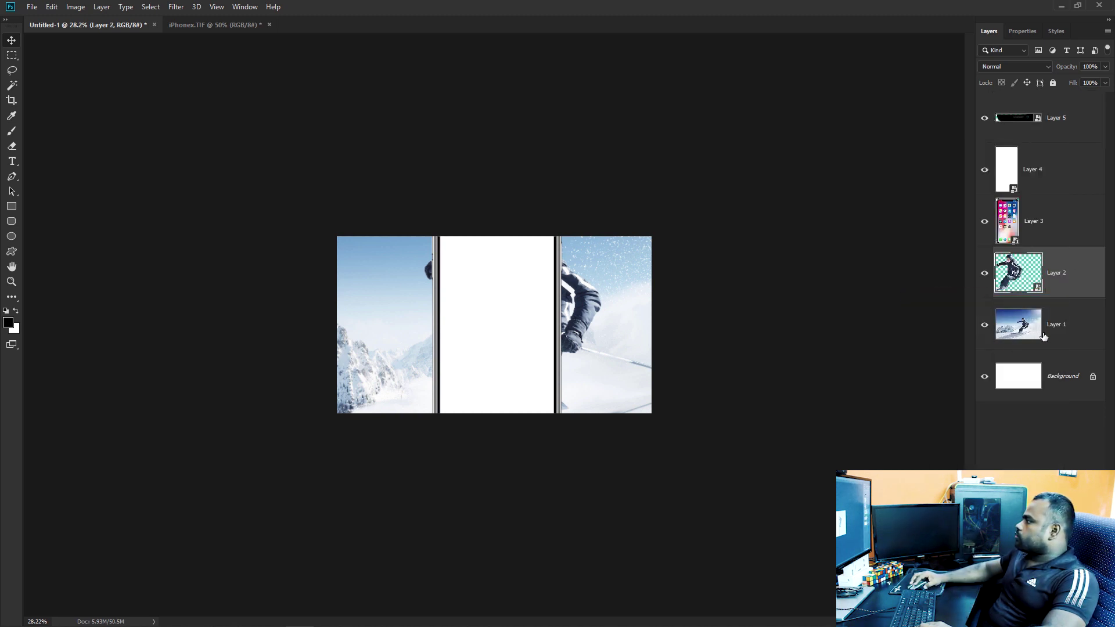
right_click(1044, 335)
left_click(966, 297)
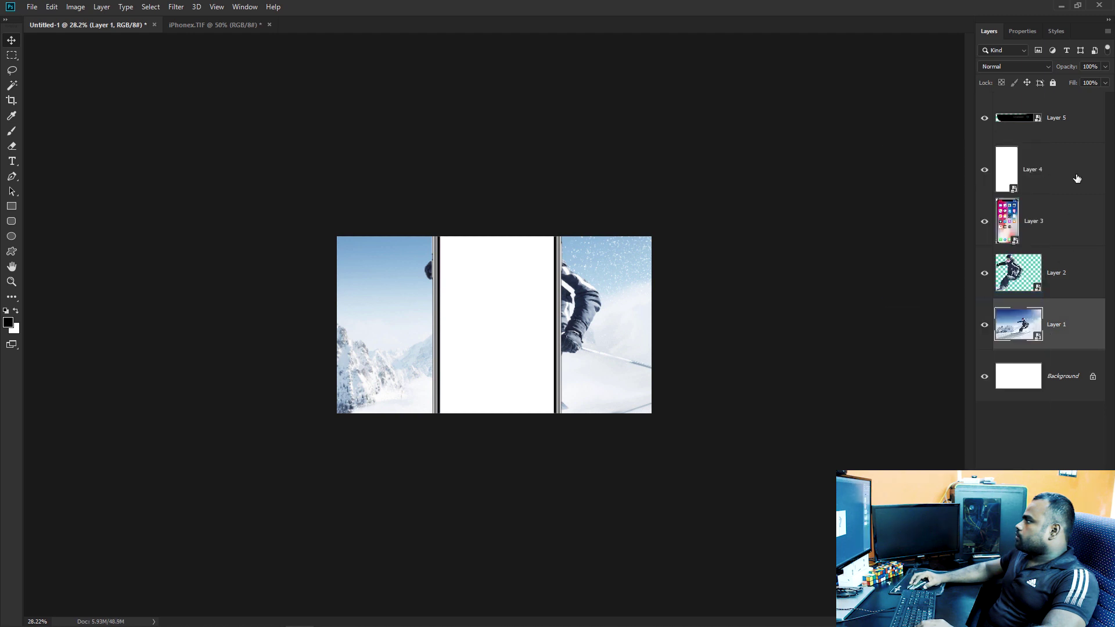
left_click(1067, 119, "shift")
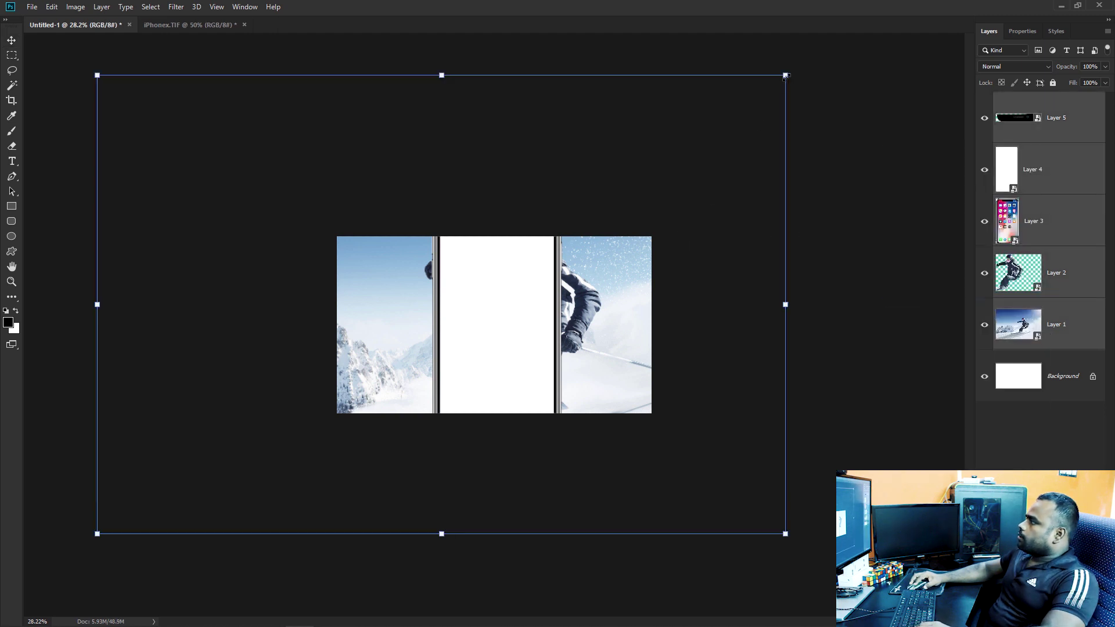
Scale all the layers down so the snow scene fills the canvas
left_click_drag(785, 75, 672, 151)
left_click_drag(525, 318, 577, 311)
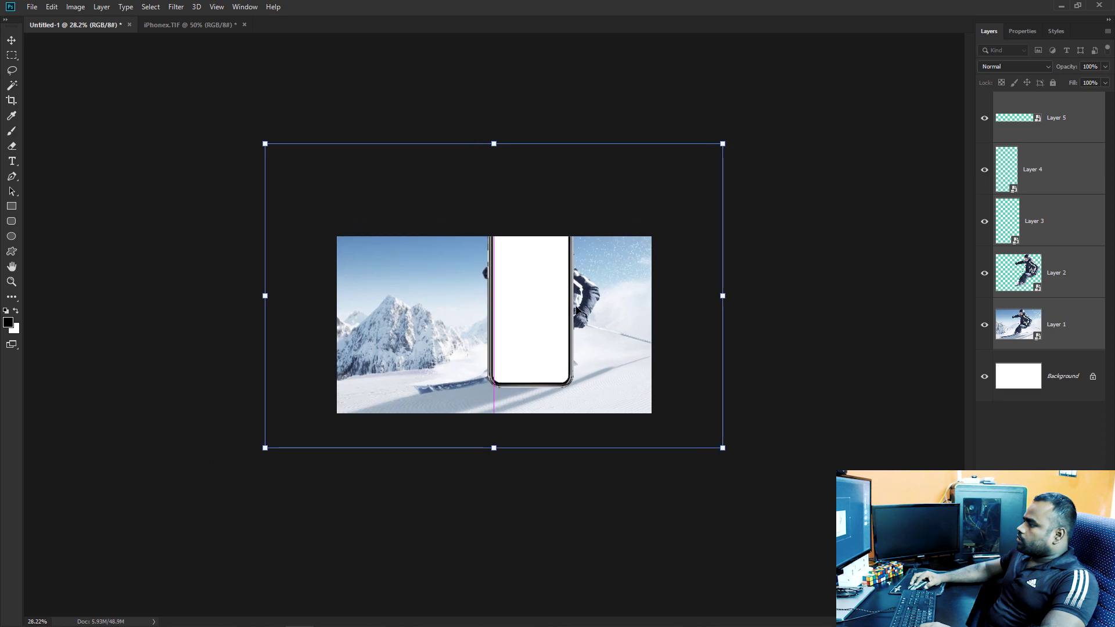
left_click_drag(722, 143, 694, 173)
key("Return")
key("ctrl+0")
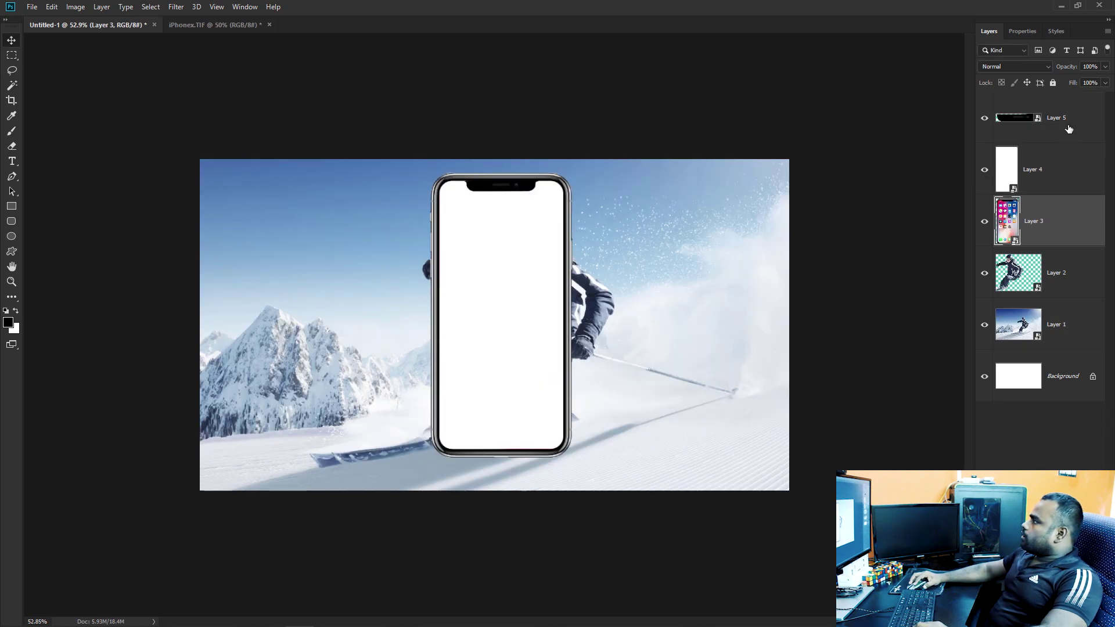
Rotate the three phone layers 90° and move them to the lower left
left_click(1068, 129, "shift")
key("ctrl+t")
mouse_move(587, 467)
left_mouse_down()
mouse_move(650, 367)
mouse_move(669, 242)
left_mouse_up()
key("Return")
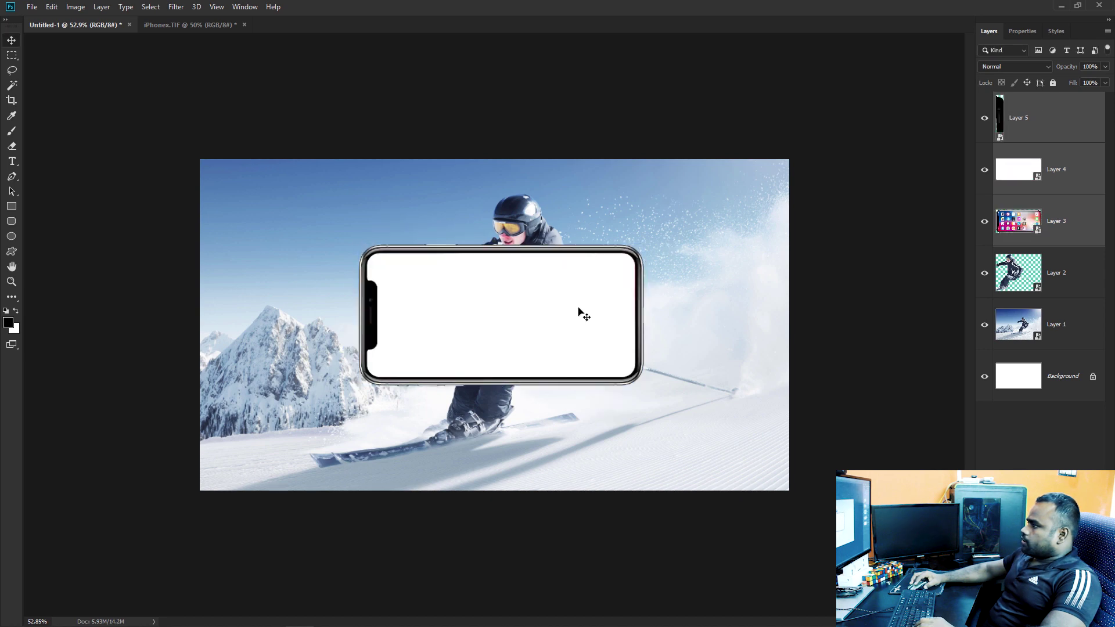
left_click_drag(578, 308, 507, 380)
Set the phone layers to 50% opacity, enlarge them and place them over the skier
double_click(1084, 66)
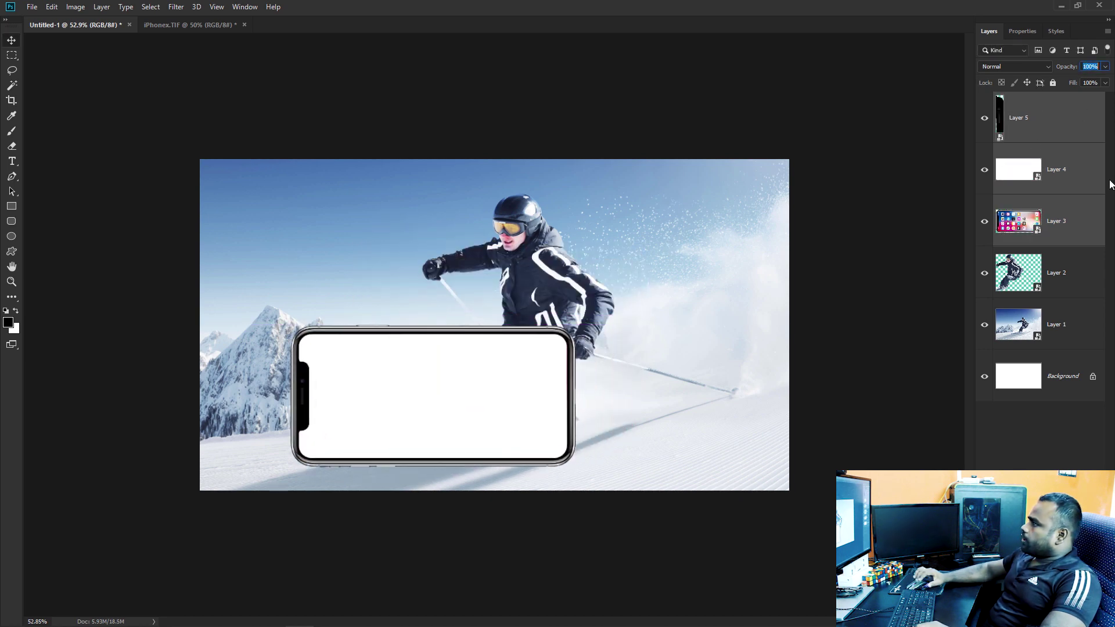
type("50")
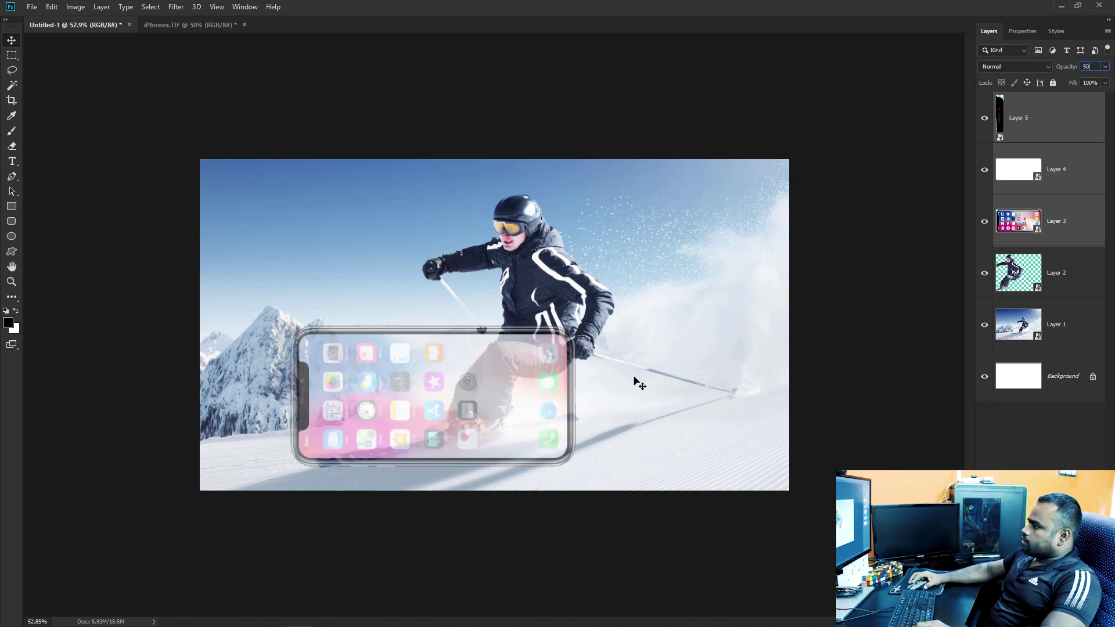
mouse_move(441, 407)
left_mouse_down()
mouse_move(419, 430)
mouse_move(445, 396)
left_mouse_up()
key("ctrl+t")
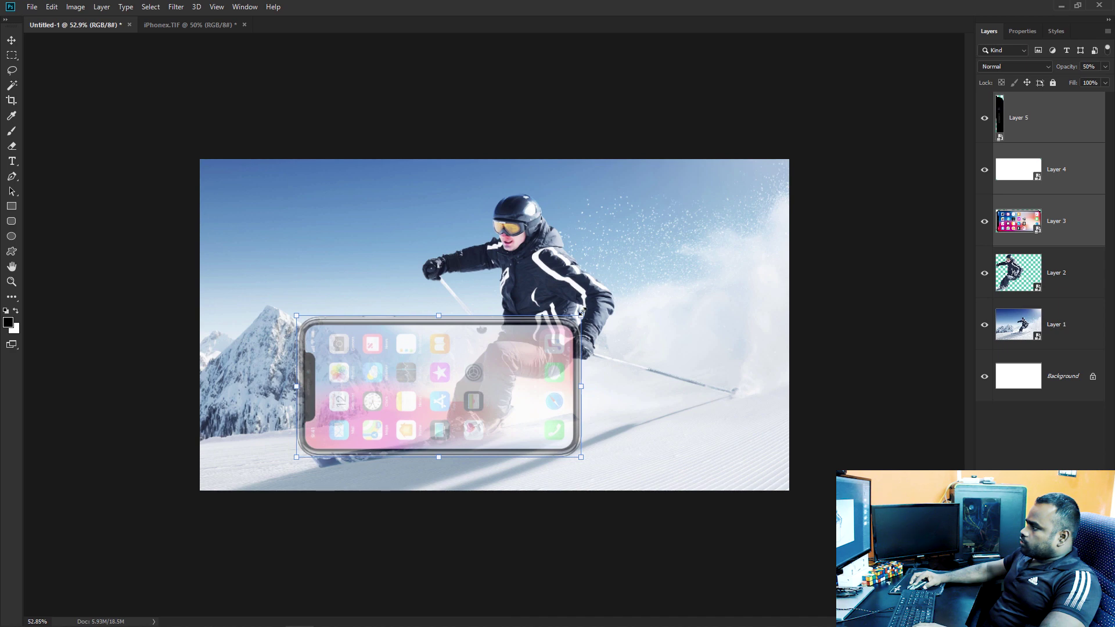
left_click_drag(581, 314, 656, 280)
key("Return")
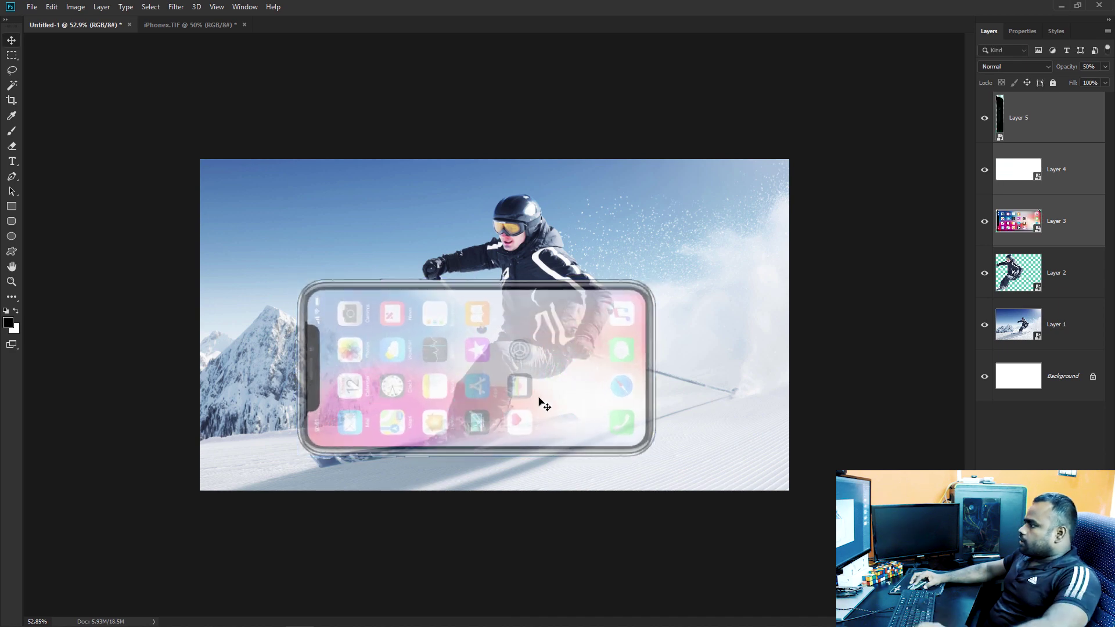
mouse_move(553, 398)
left_mouse_down()
mouse_move(566, 406)
mouse_move(557, 399)
left_mouse_up()
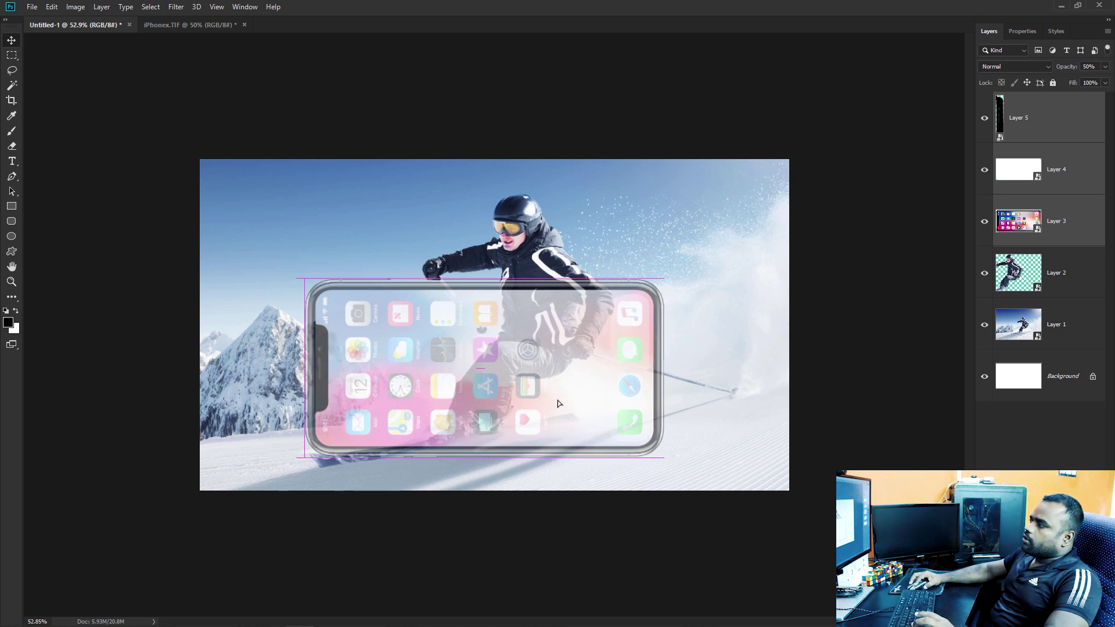
Convert the phone layers to a smart object and nudge it right
right_click(1055, 144)
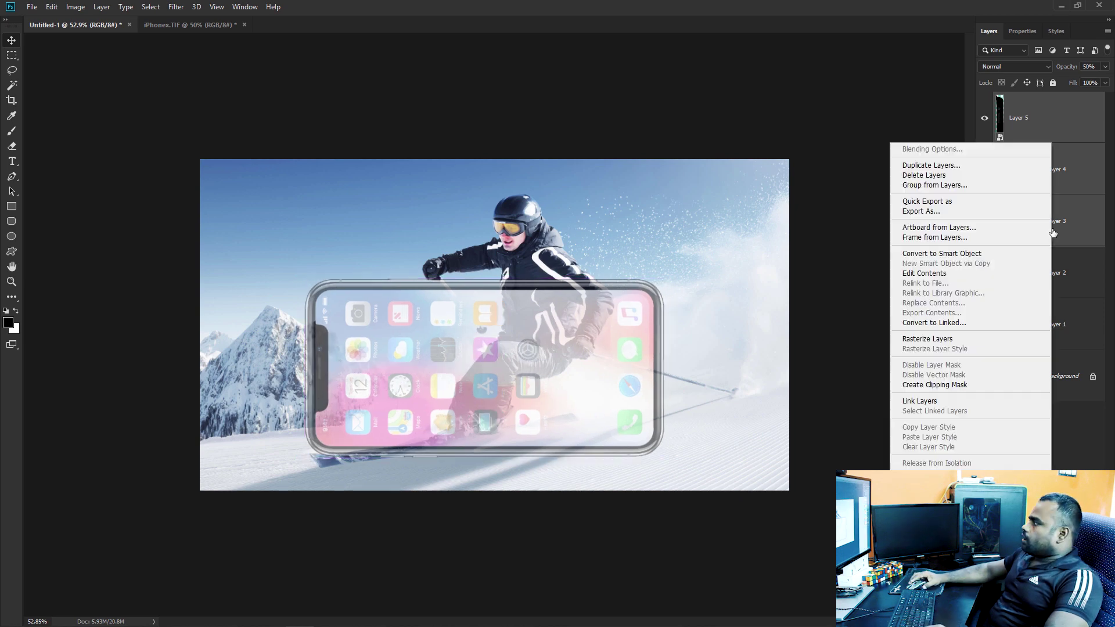
left_click(942, 253)
left_click_drag(607, 391, 609, 410)
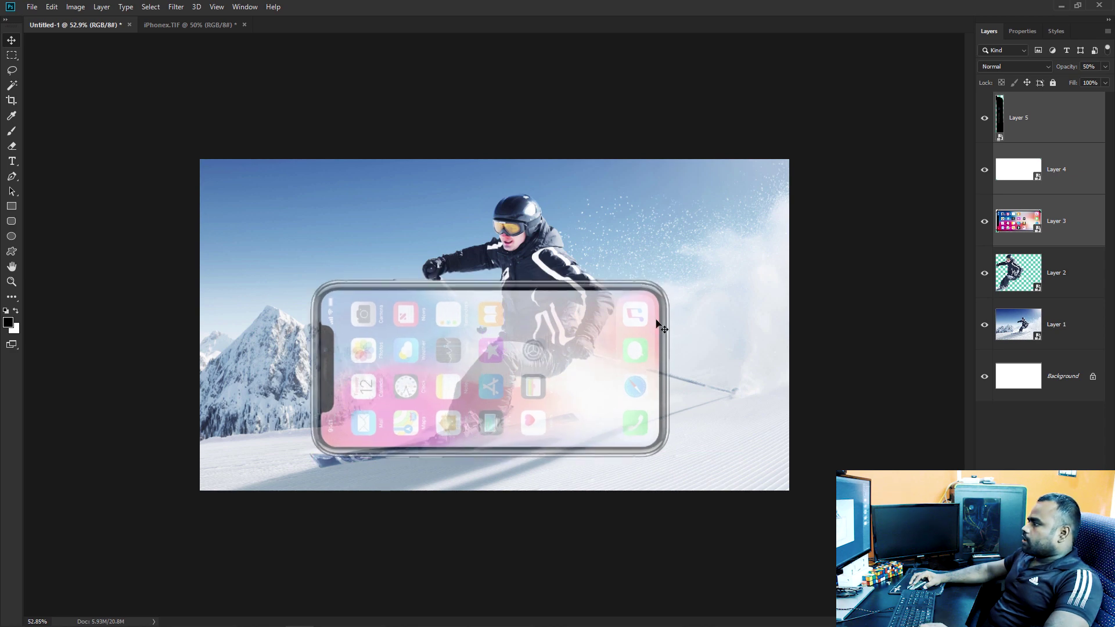
Move the skier and ski background layers together up and to the right
left_click(1062, 293)
left_click(1062, 325, "shift")
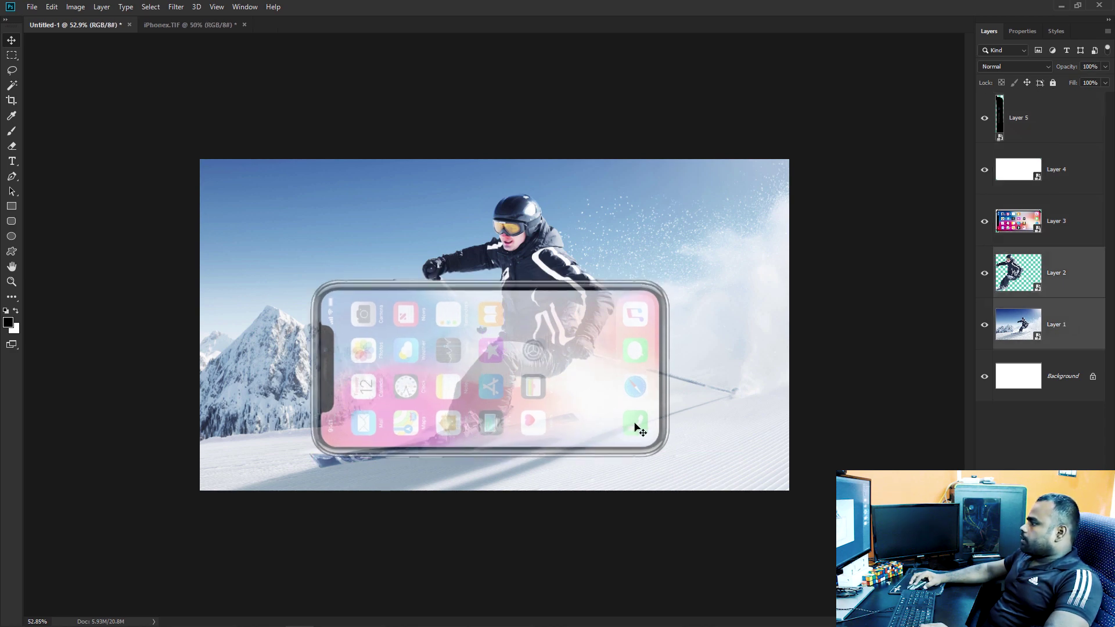
left_click_drag(635, 429, 680, 378)
Shrink the ski photo and skier from the top-right corner and raise them slightly
key("ctrl+plus")
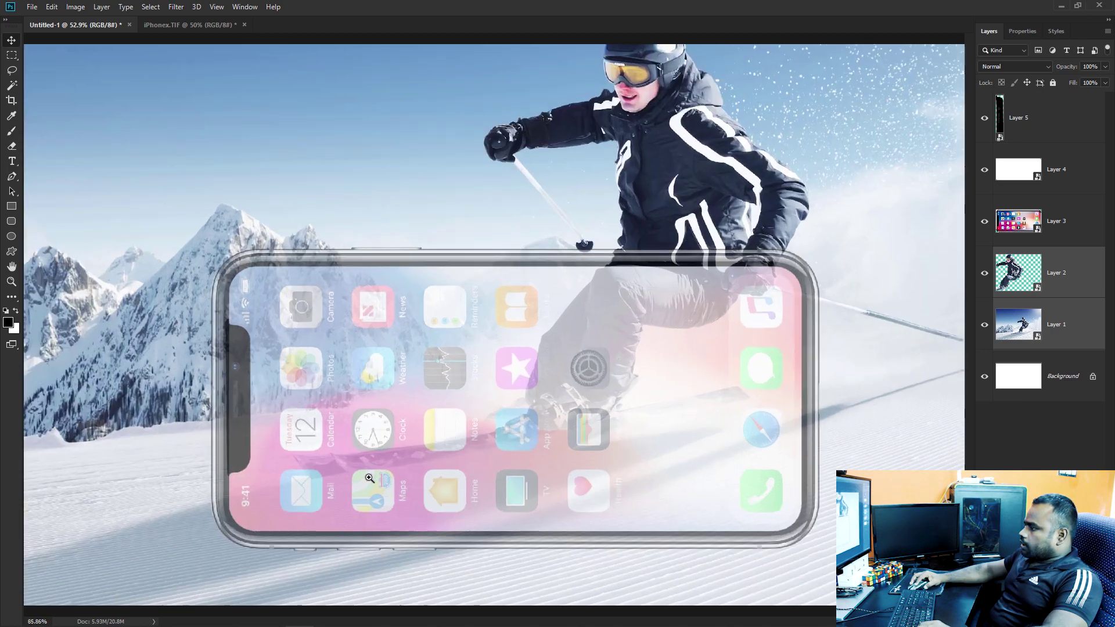
scroll(479, 427, "down", 2)
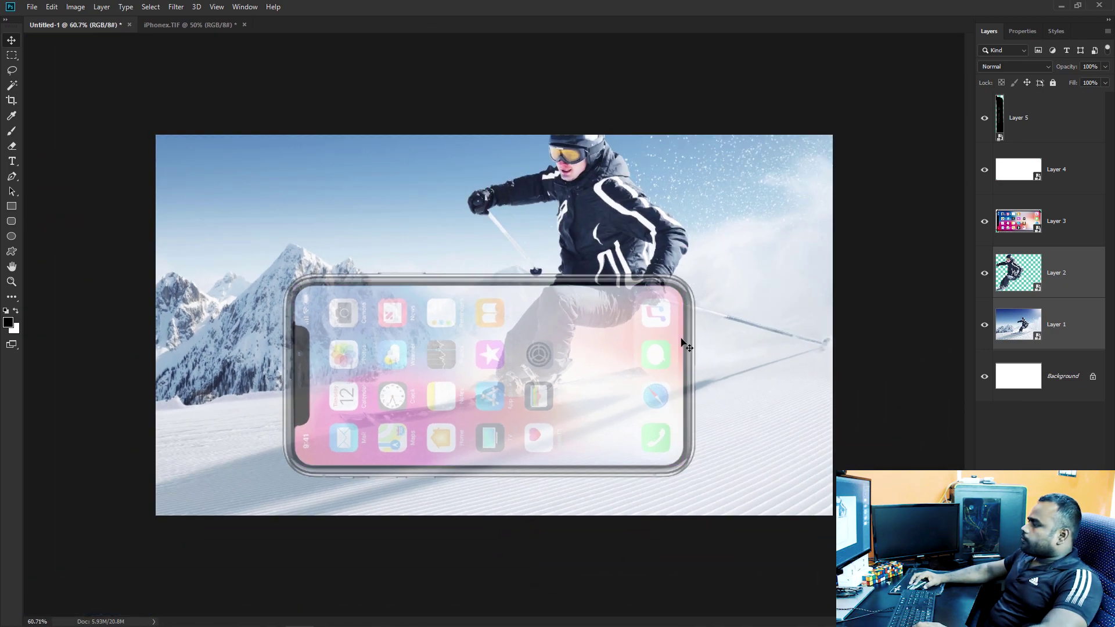
left_click_drag(581, 429, 597, 433)
scroll(749, 365, "down", 2)
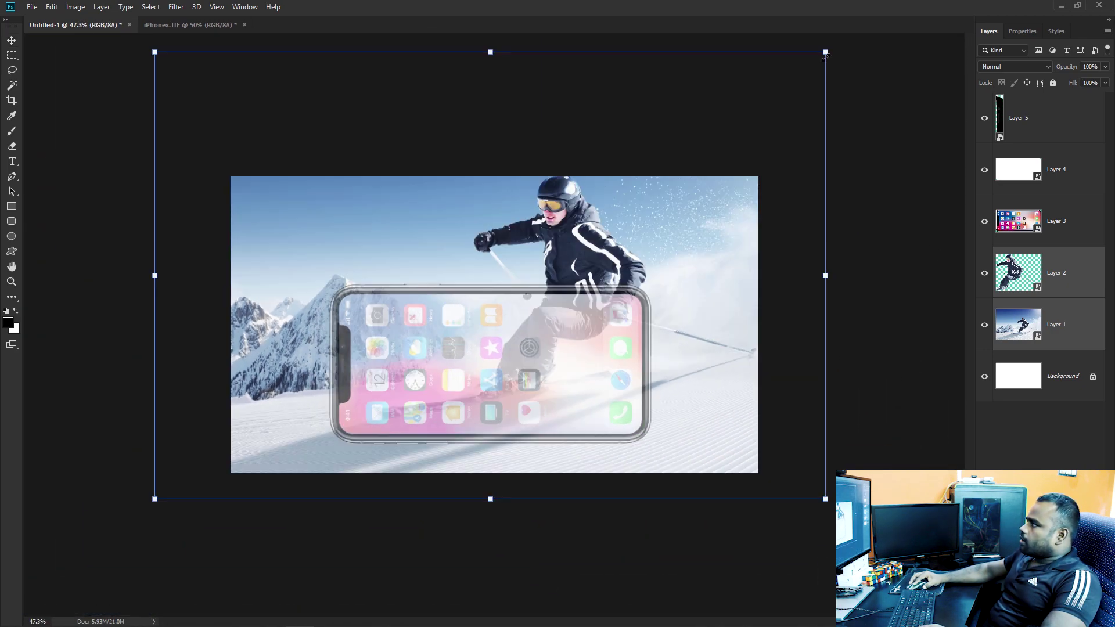
left_click_drag(825, 52, 773, 89)
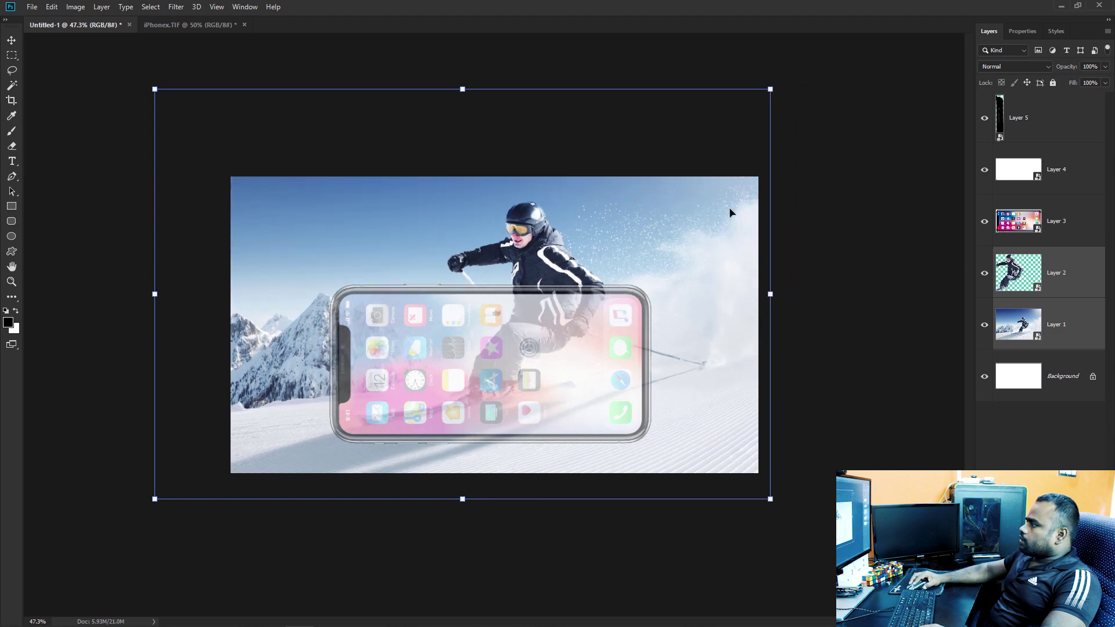
left_click_drag(655, 278, 646, 278)
key("ctrl+z")
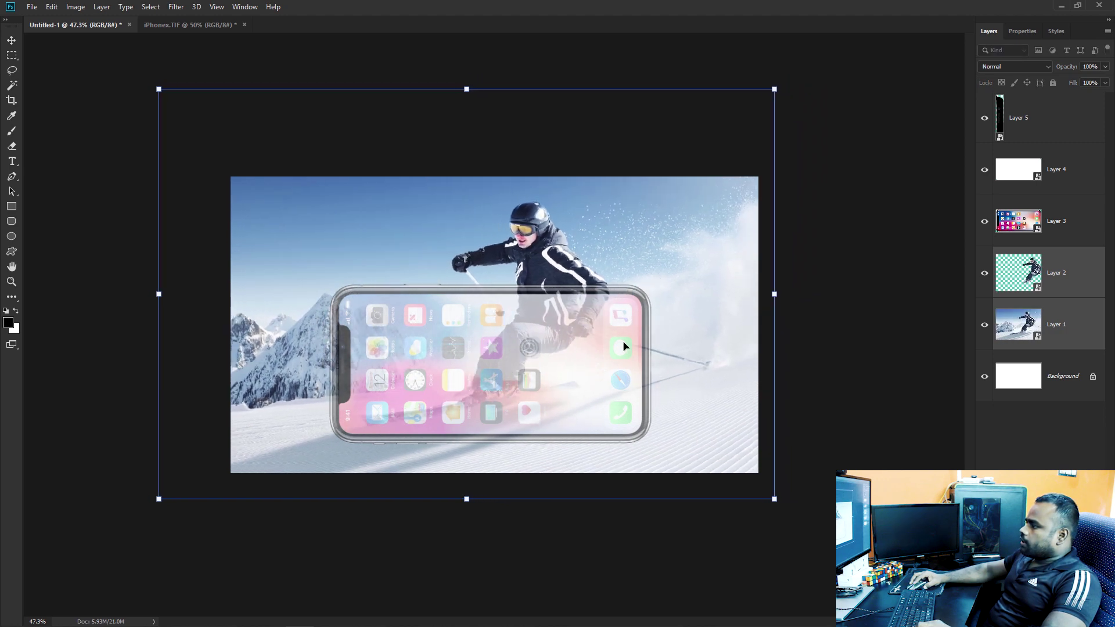
left_click_drag(414, 404, 418, 392)
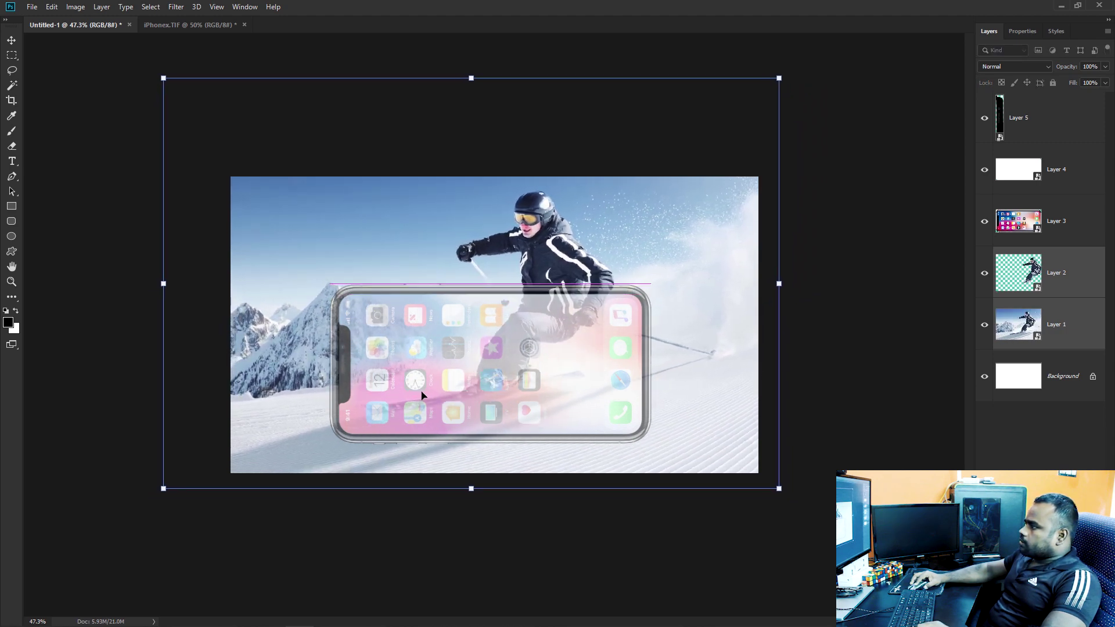
Scale them further from the top-left and nudge until the skier centres behind the phone
left_click_drag(159, 82, 222, 124)
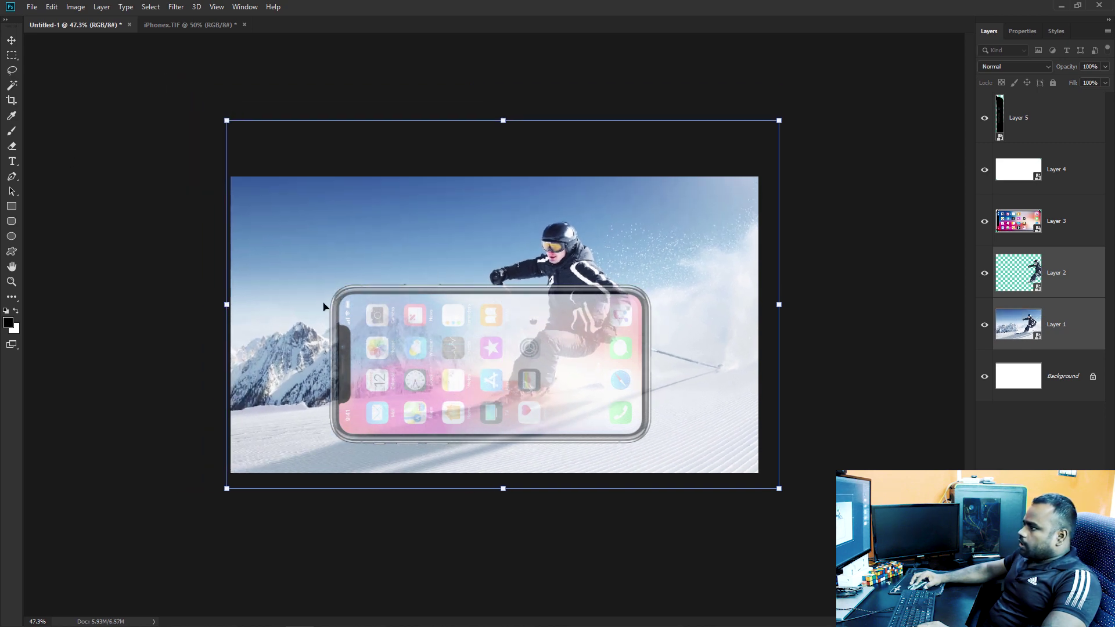
left_click_drag(230, 122, 224, 100)
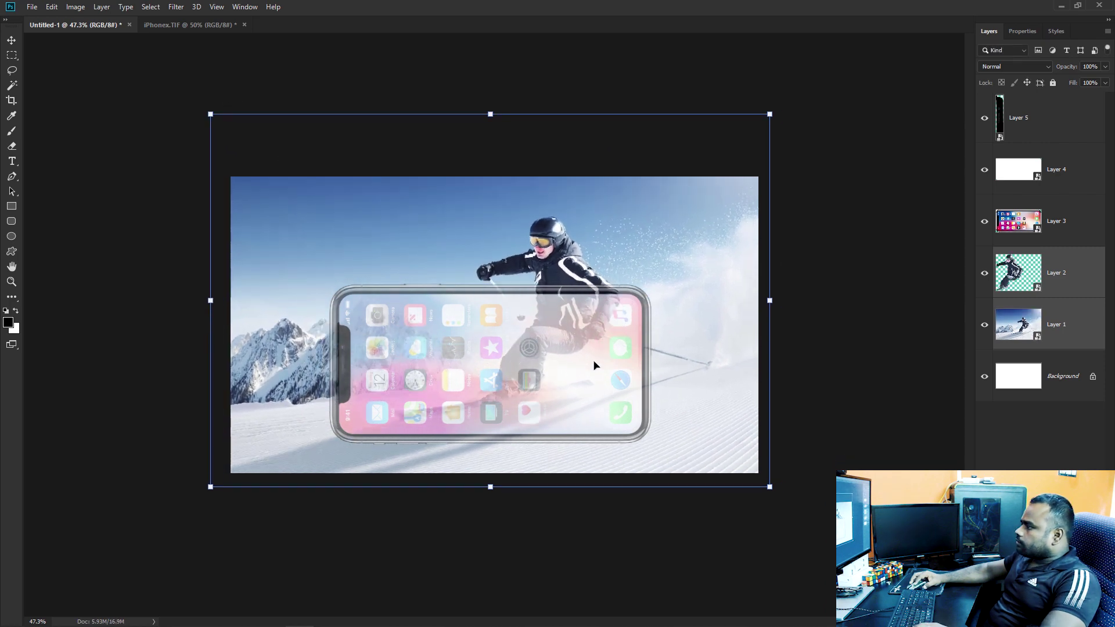
mouse_move(597, 365)
left_mouse_down()
mouse_move(602, 355)
mouse_move(597, 365)
left_mouse_up()
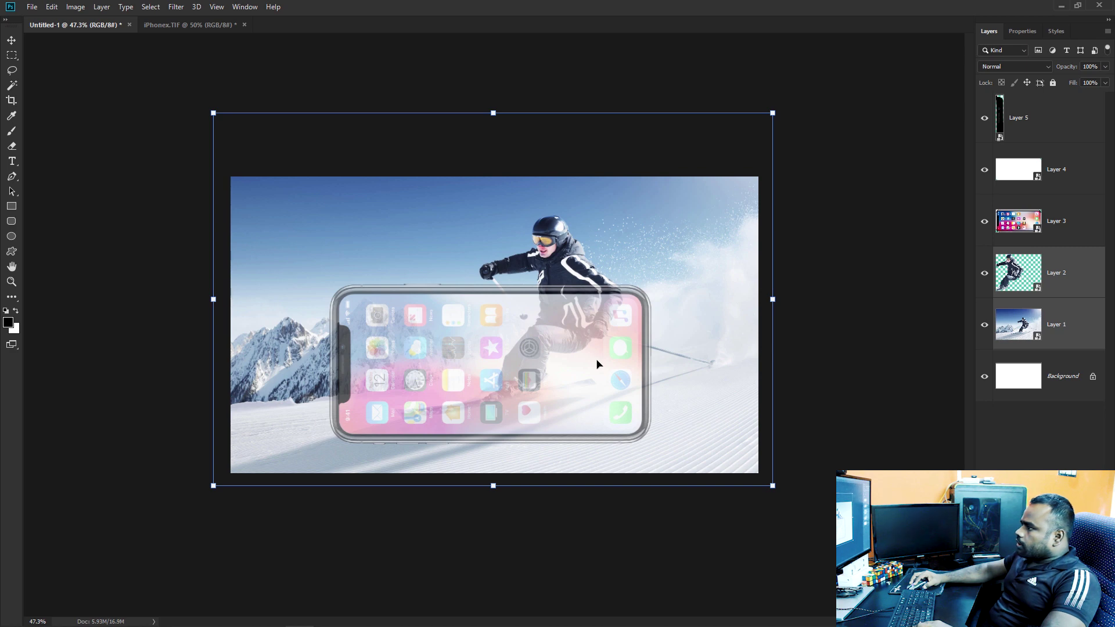
left_click_drag(597, 363, 602, 362)
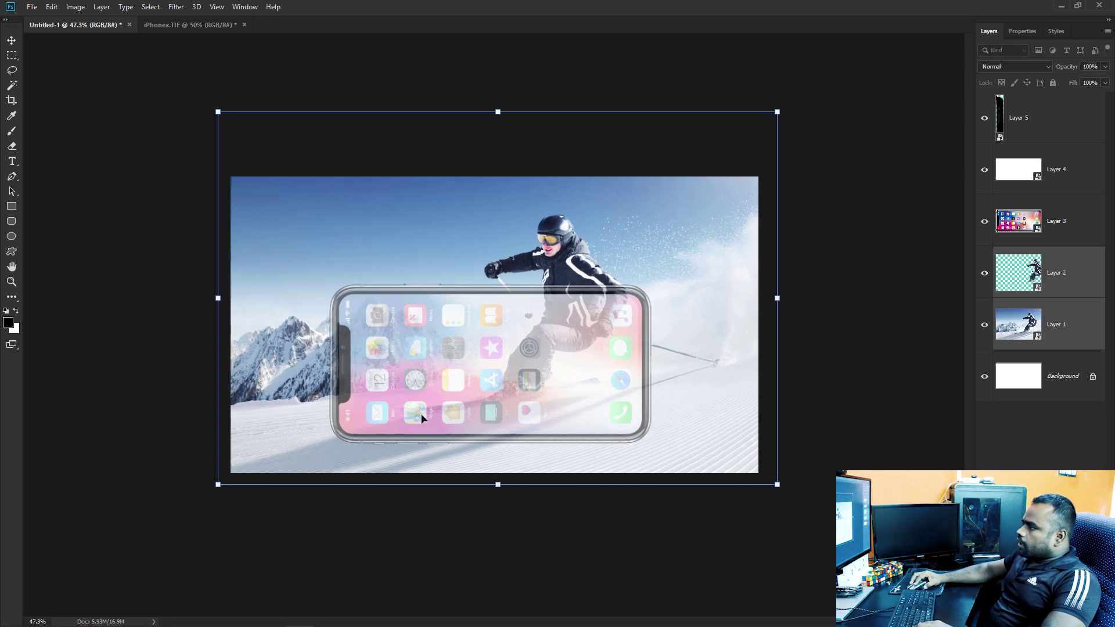
left_click_drag(422, 418, 406, 421)
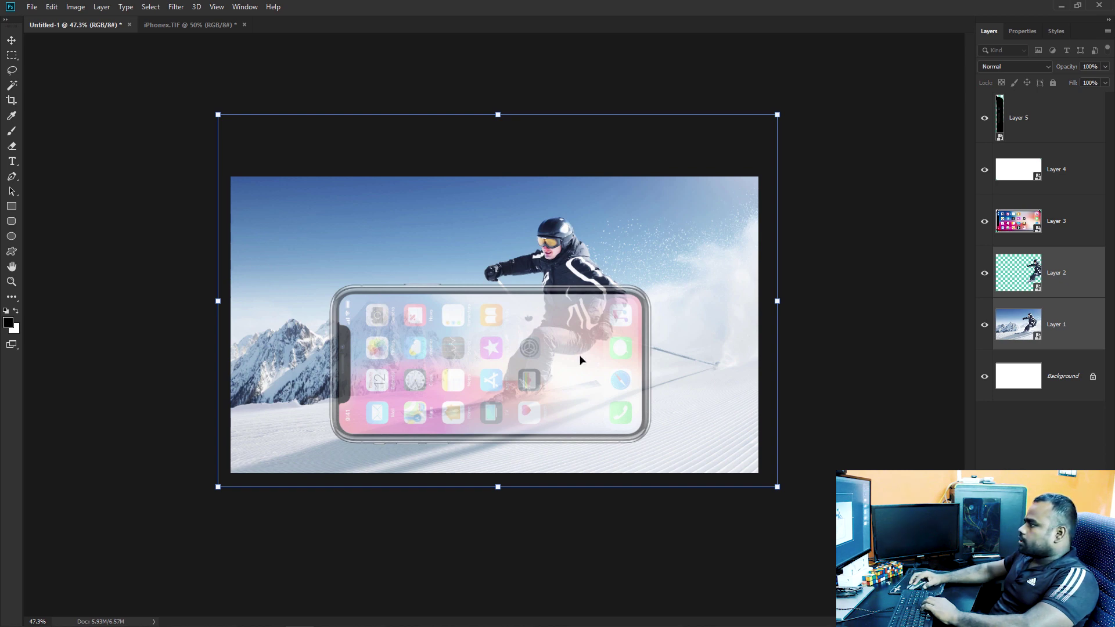
left_click_drag(596, 354, 588, 355)
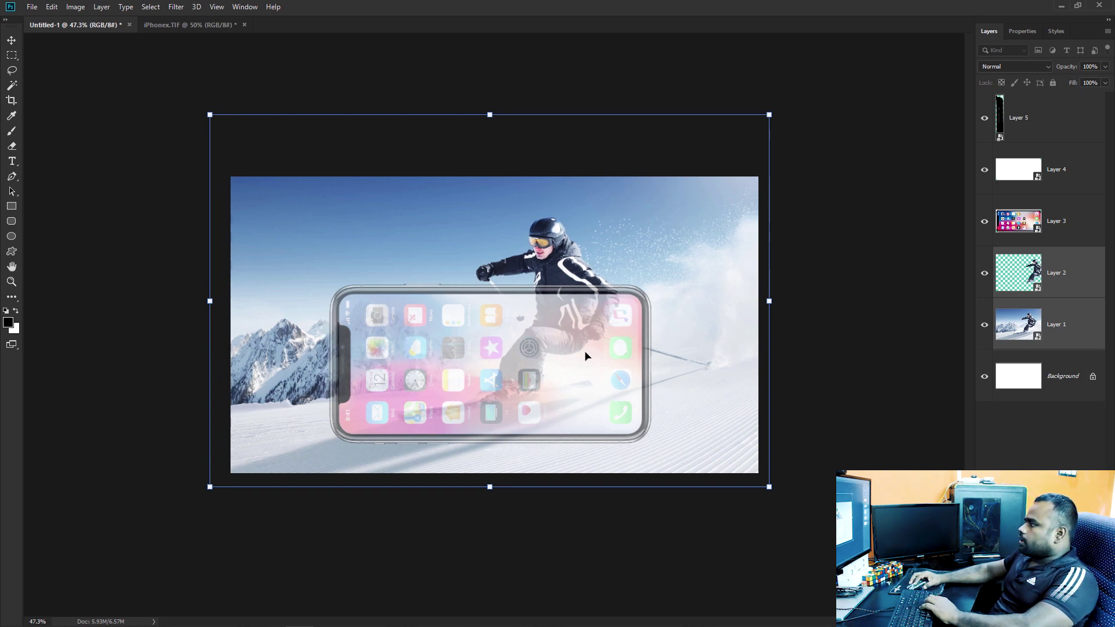
Commit the resize and stack the skier layer above the phone and white screen layers
key("Return")
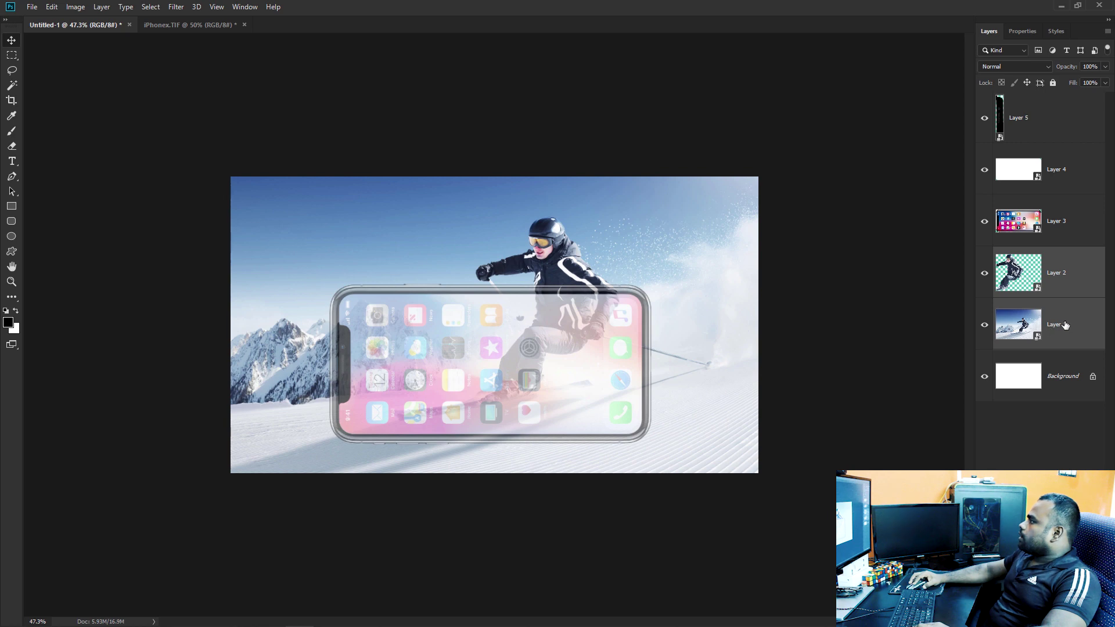
left_click(1064, 325)
left_click(1062, 297)
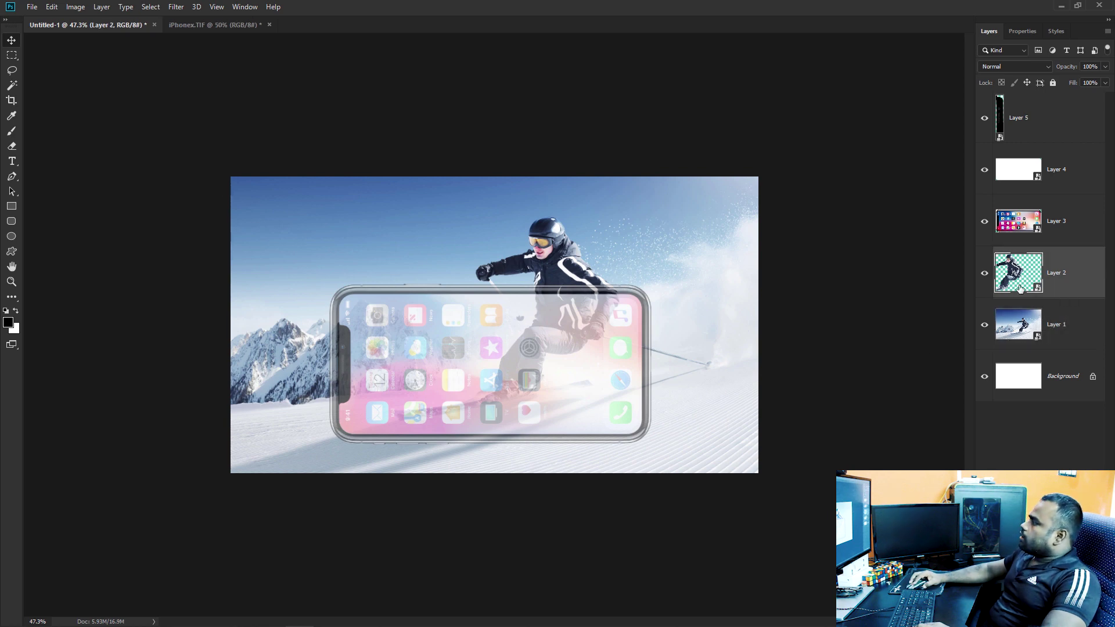
left_click_drag(1062, 225, 1075, 298)
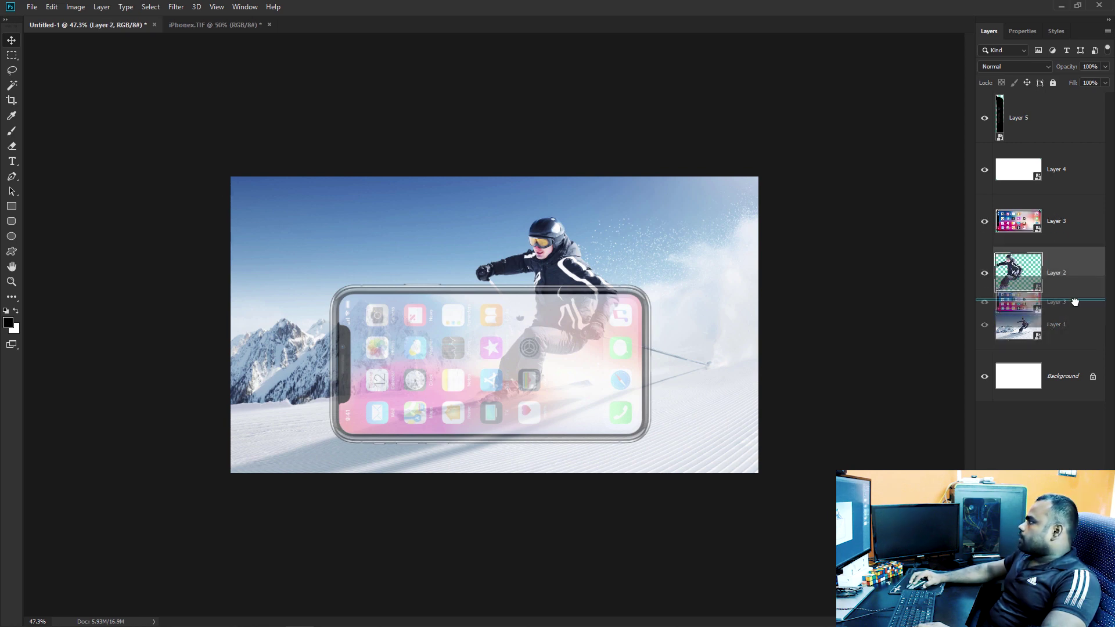
left_click(1049, 232)
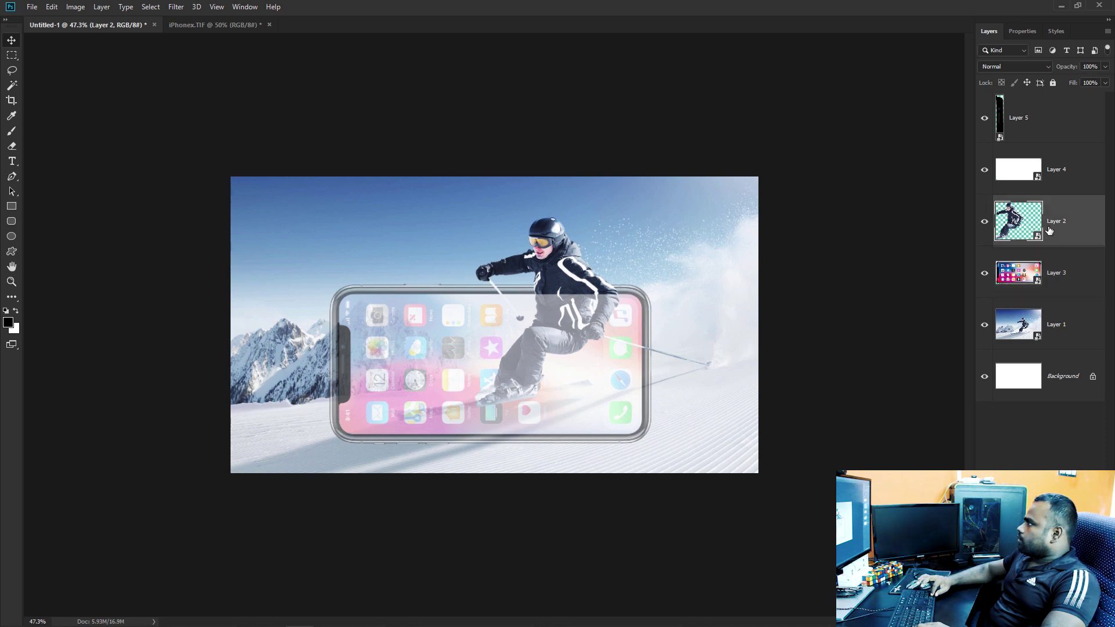
left_click_drag(1049, 181, 1052, 254)
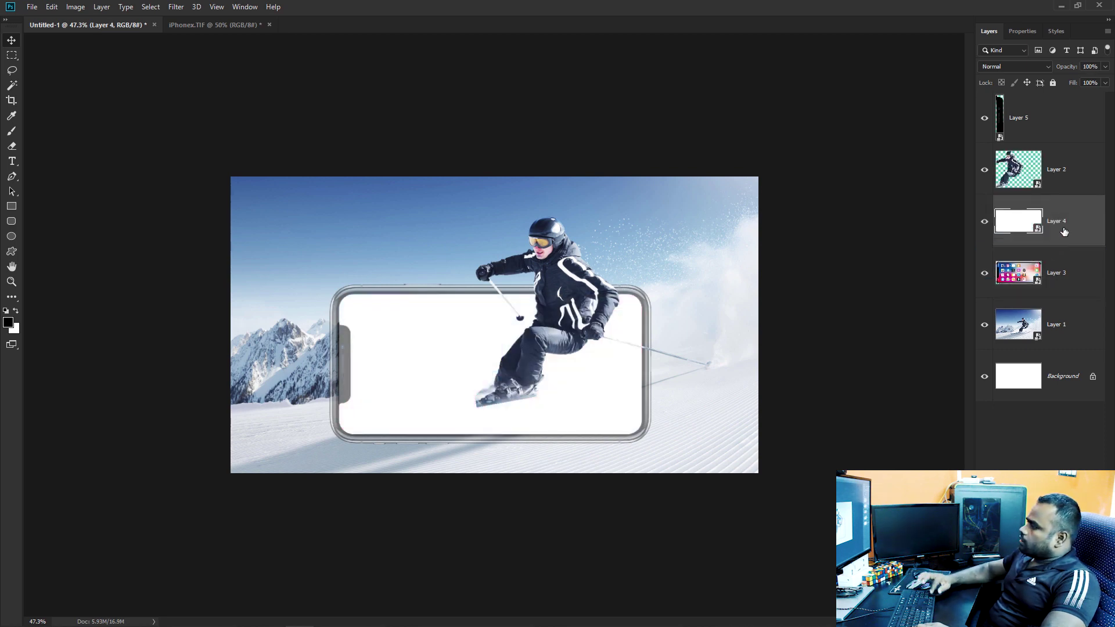
Make the phone frame 100% opaque and copy the background's screen area to a layer above it
left_click(1062, 273)
key("0")
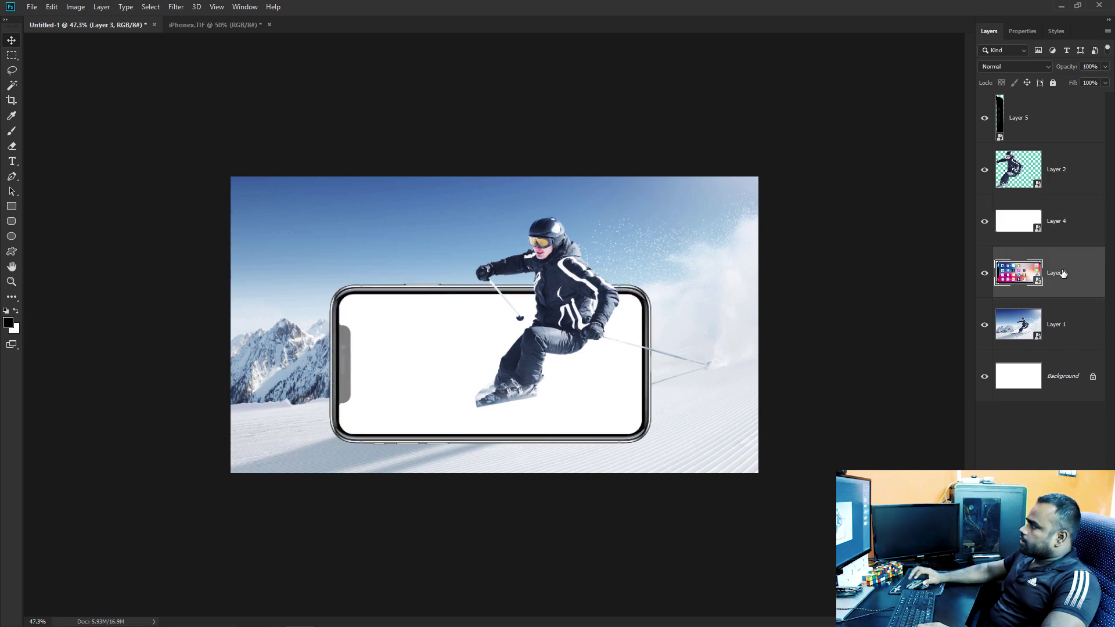
left_click(1040, 125)
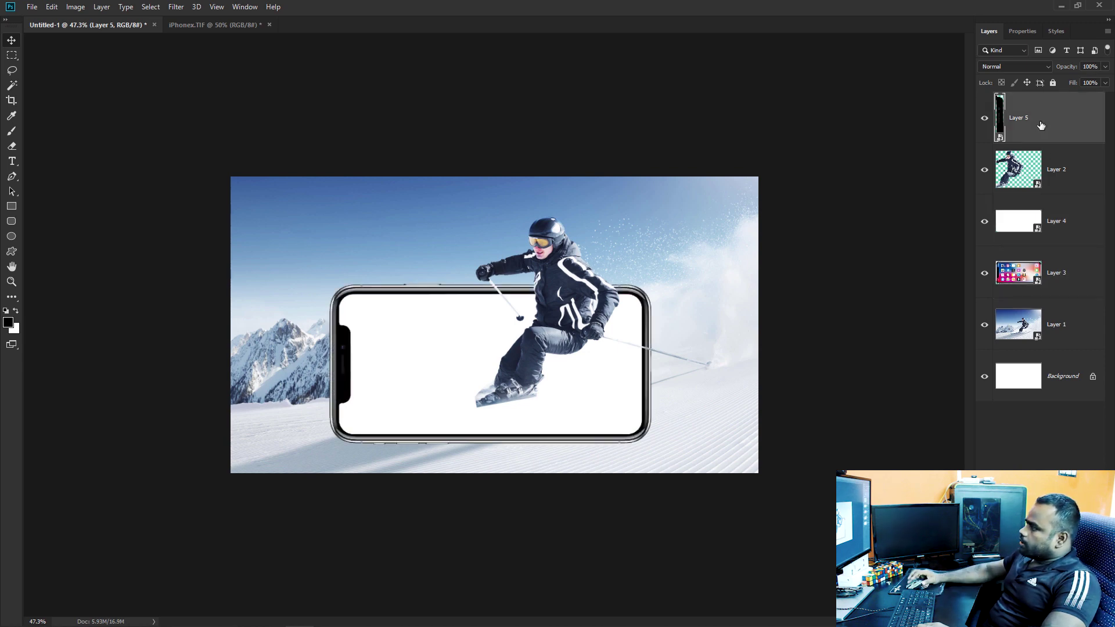
left_click(1010, 223, "ctrl")
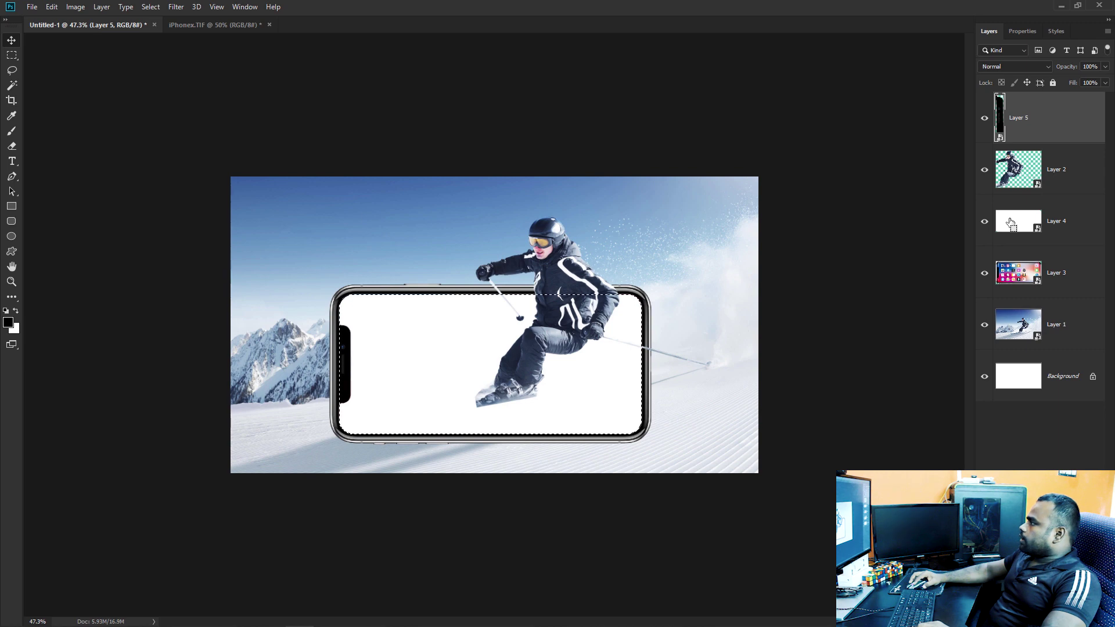
left_click(1070, 327)
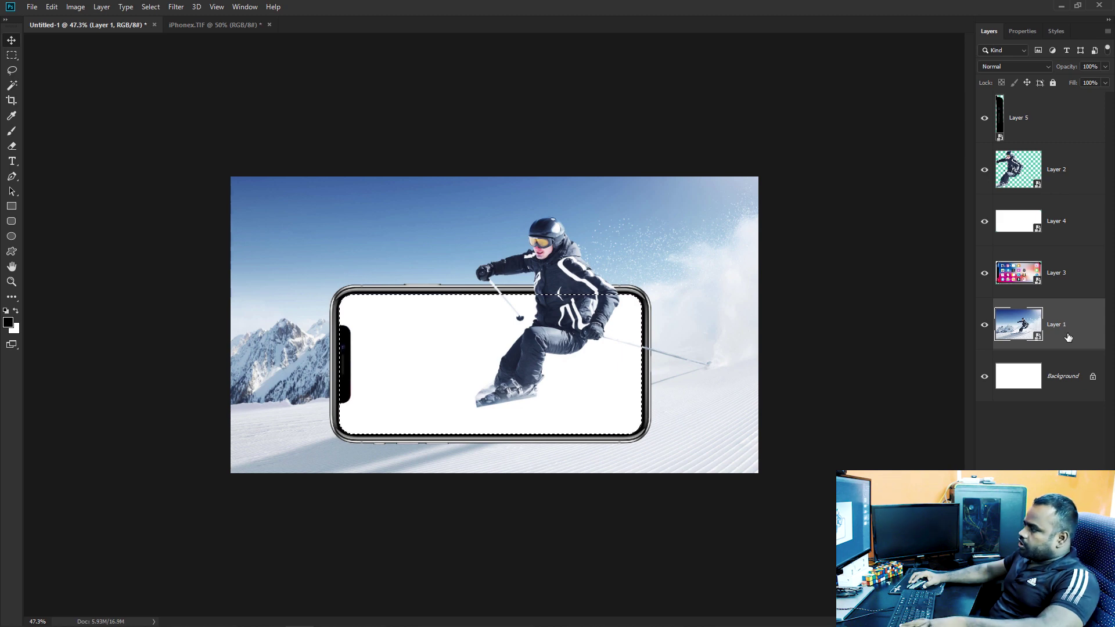
key("ctrl+j")
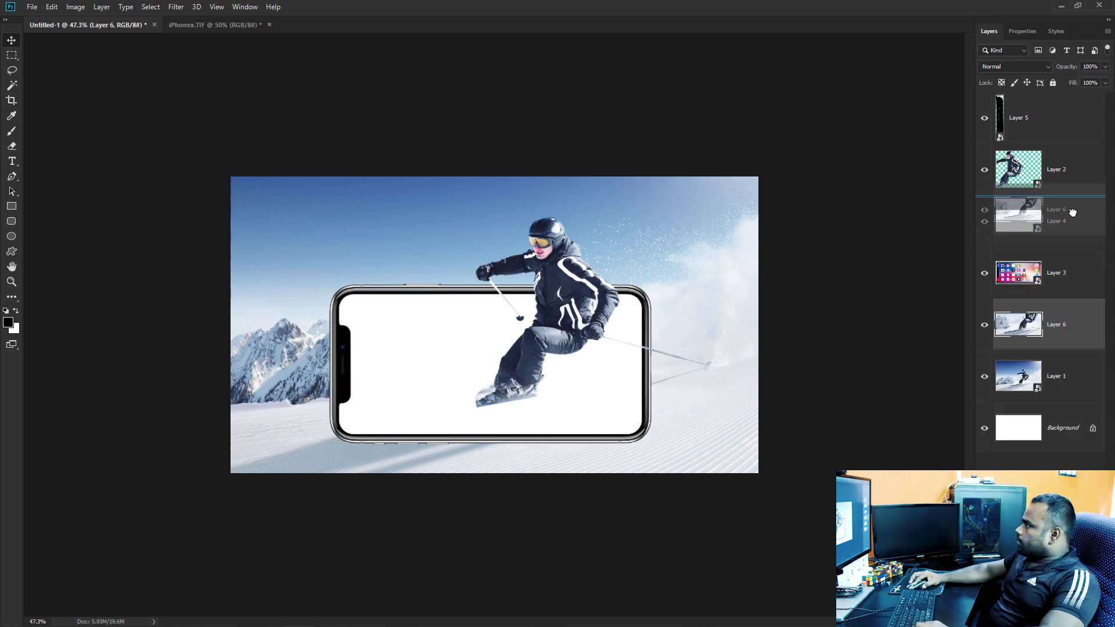
left_click_drag(1057, 341, 1022, 203)
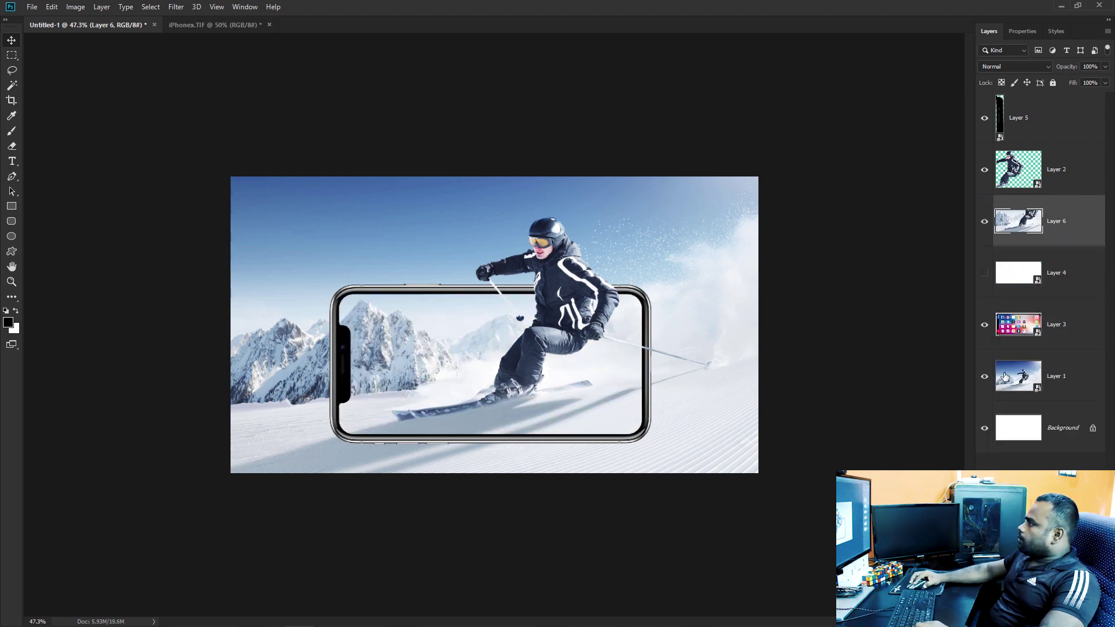
Sample the light sky blue with the Eyedropper, leaving the ski background layer hidden
left_click(985, 377)
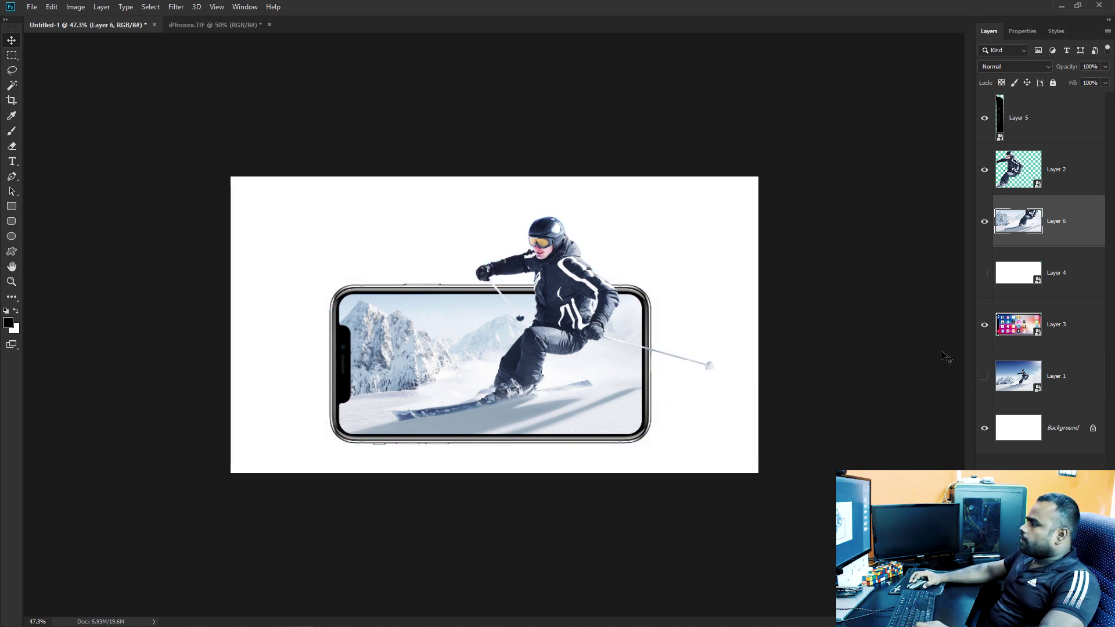
left_click(985, 376)
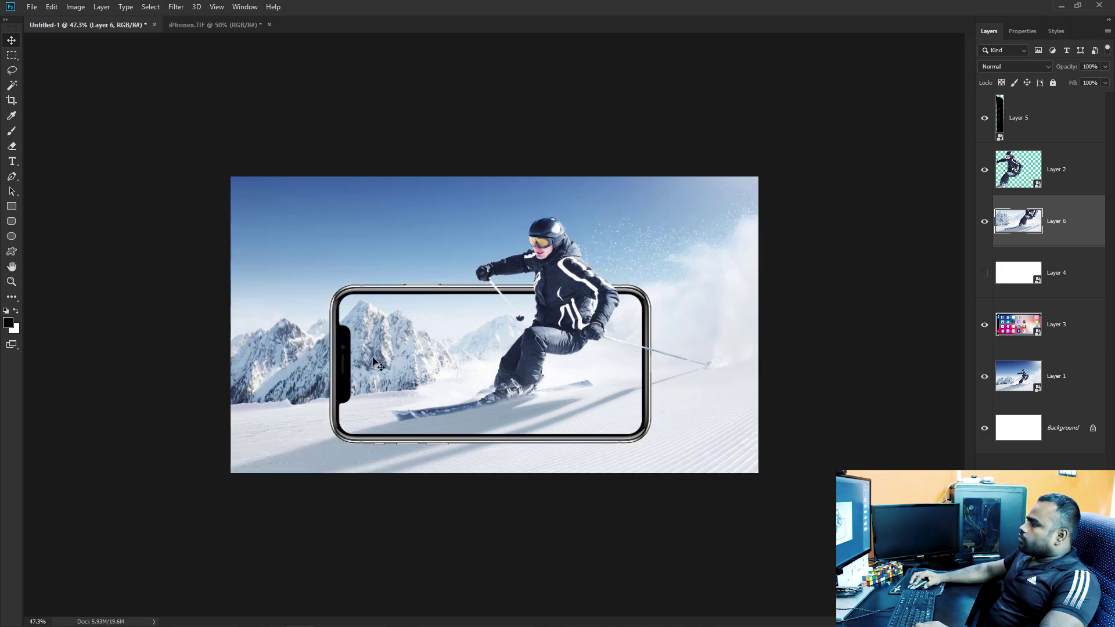
left_click(985, 377)
key("i")
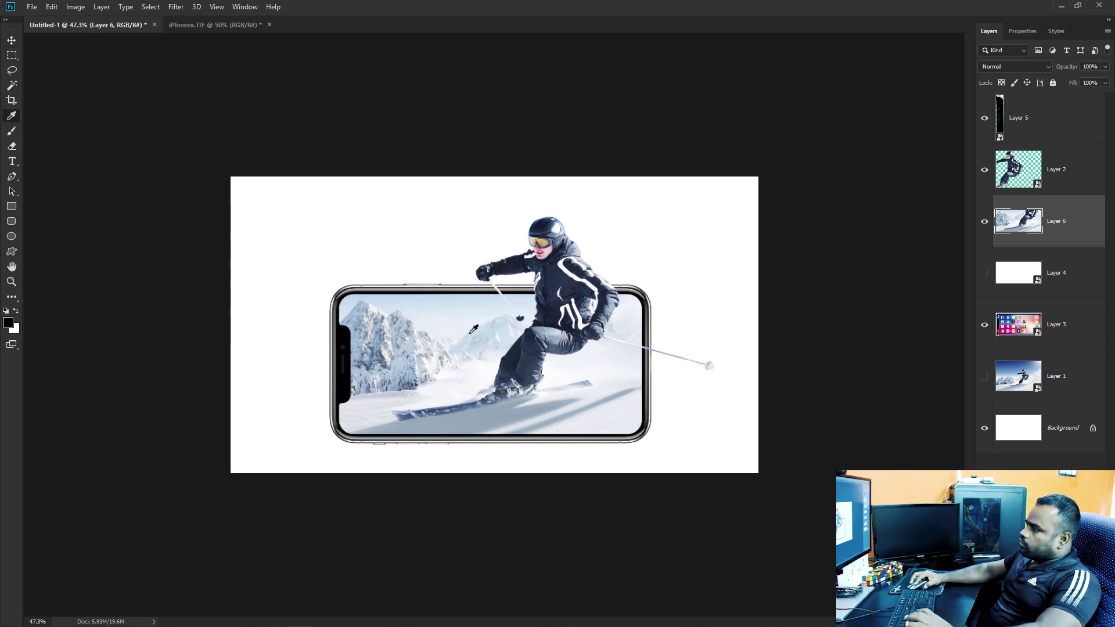
left_click(983, 376)
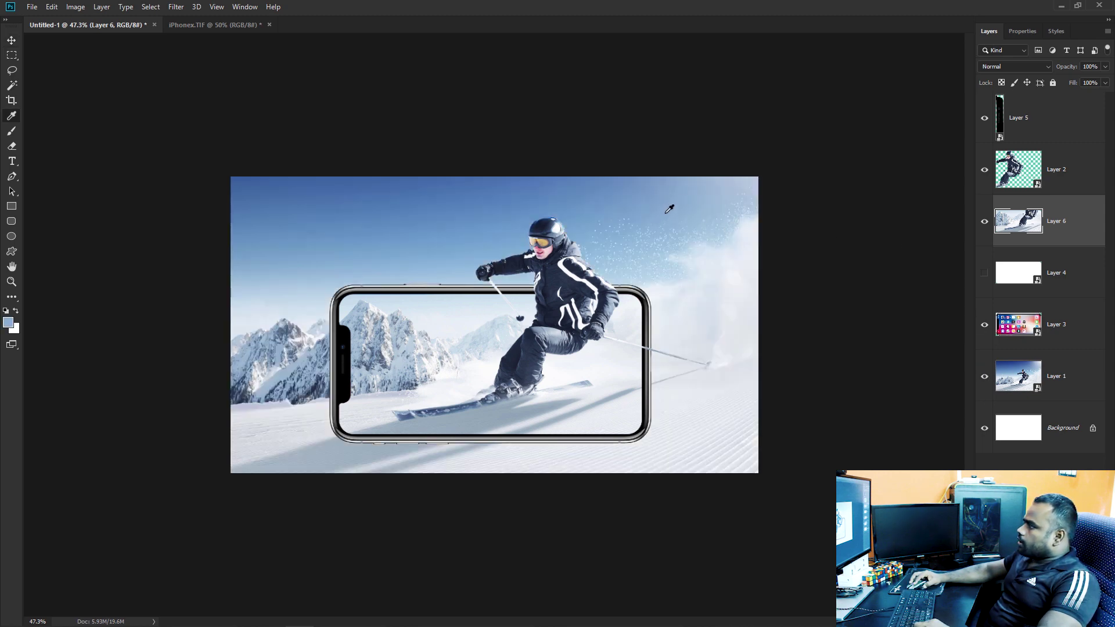
left_click(985, 378)
Duplicate the white Background layer and fill the copy with light blue
left_click(1048, 428)
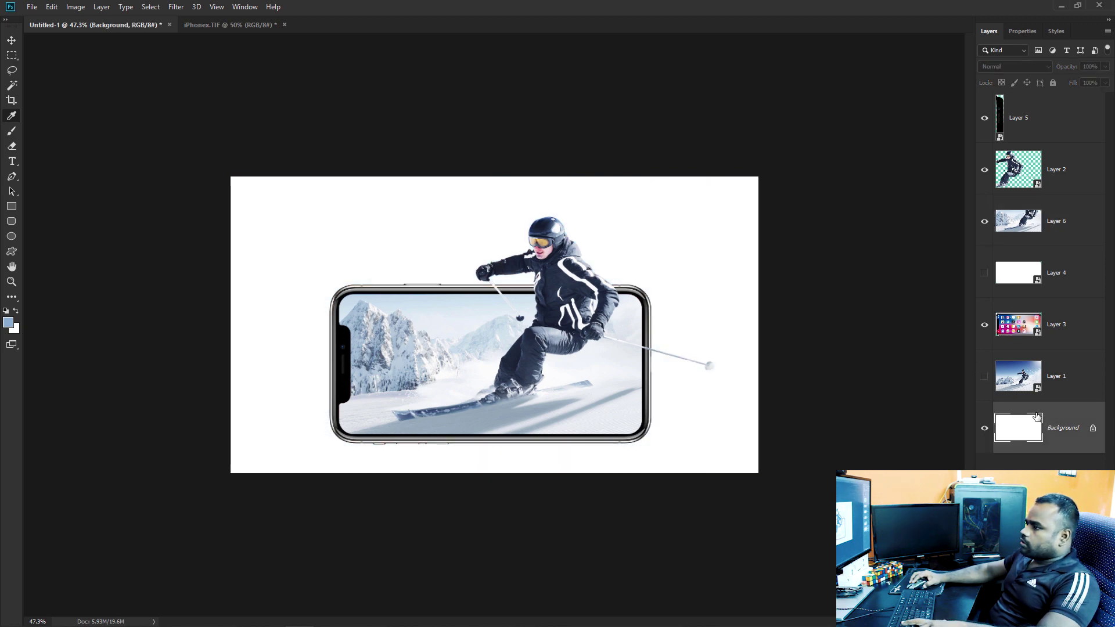
key("ctrl+j")
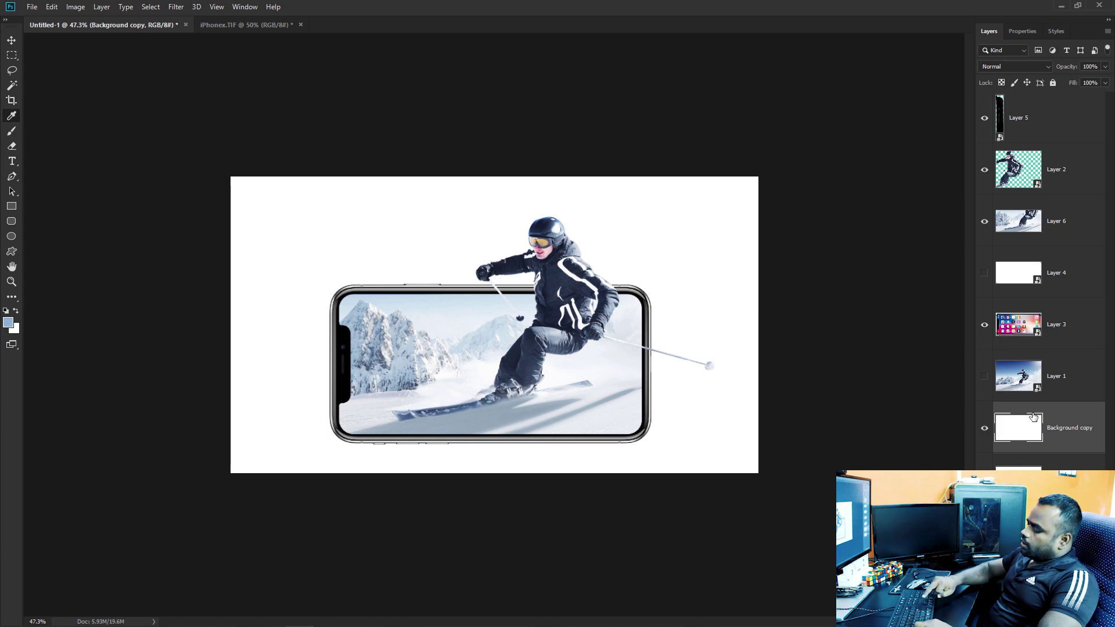
key("alt+BackSpace")
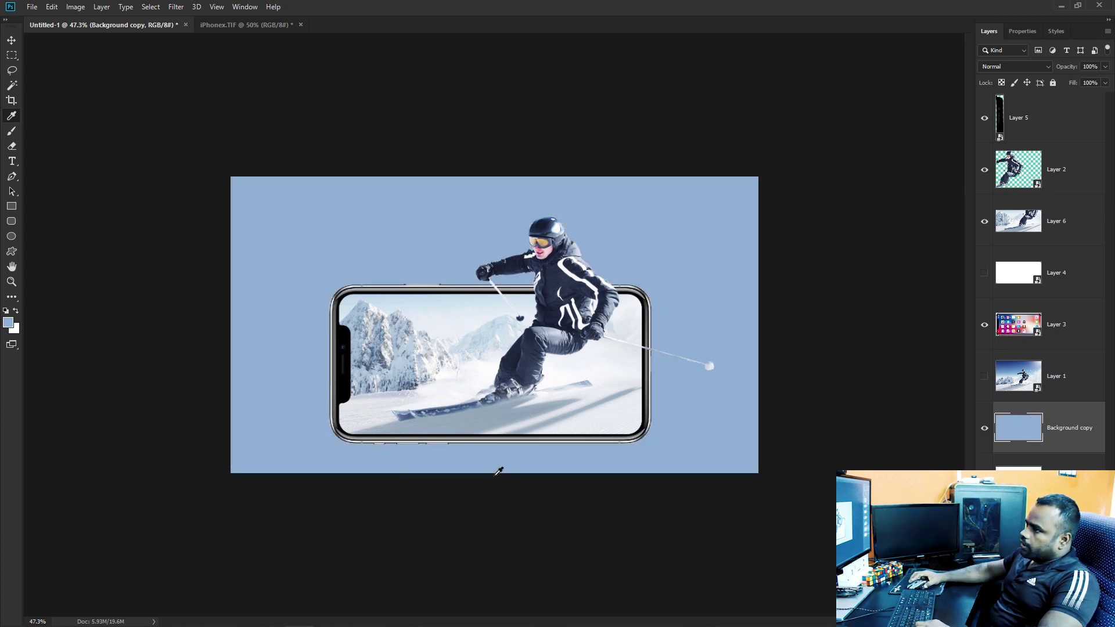
Erase a soft white glow around the phone and blur it with a 150 px Gaussian Blur
key("e")
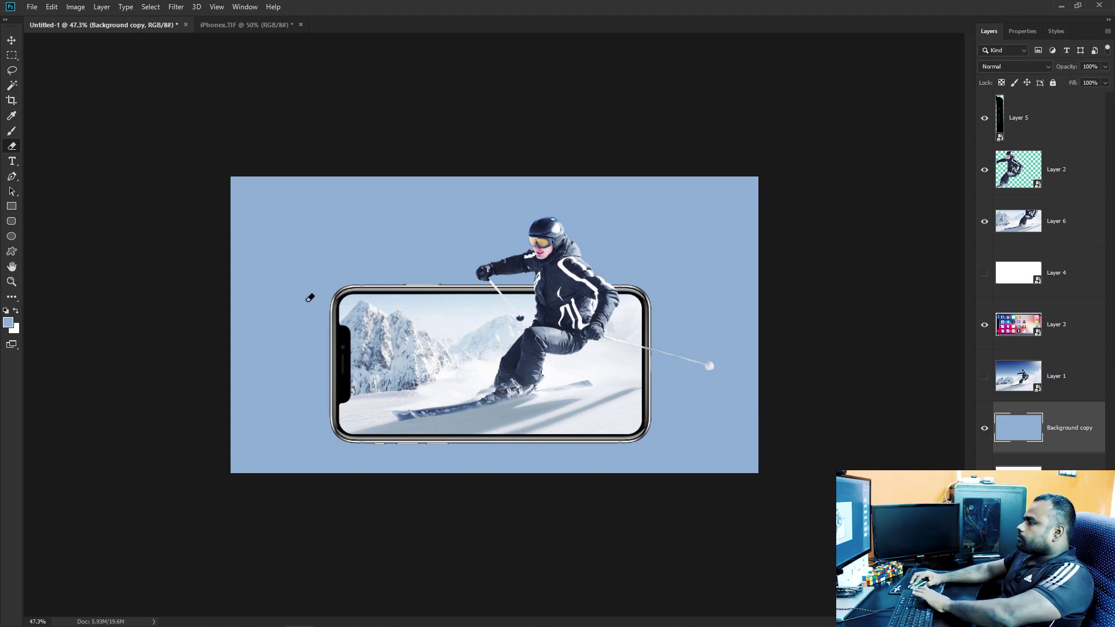
mouse_move(306, 296)
left_mouse_down()
mouse_move(663, 304)
mouse_move(531, 464)
left_mouse_up()
left_click_drag(347, 275, 331, 278)
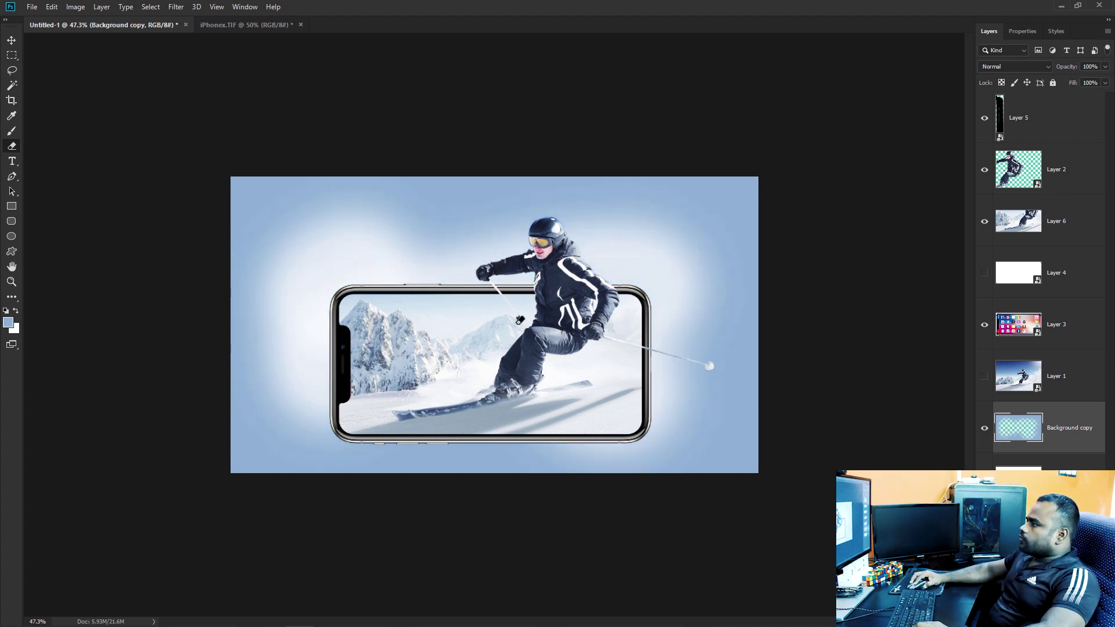
key("v")
key("ctrl+alt+f")
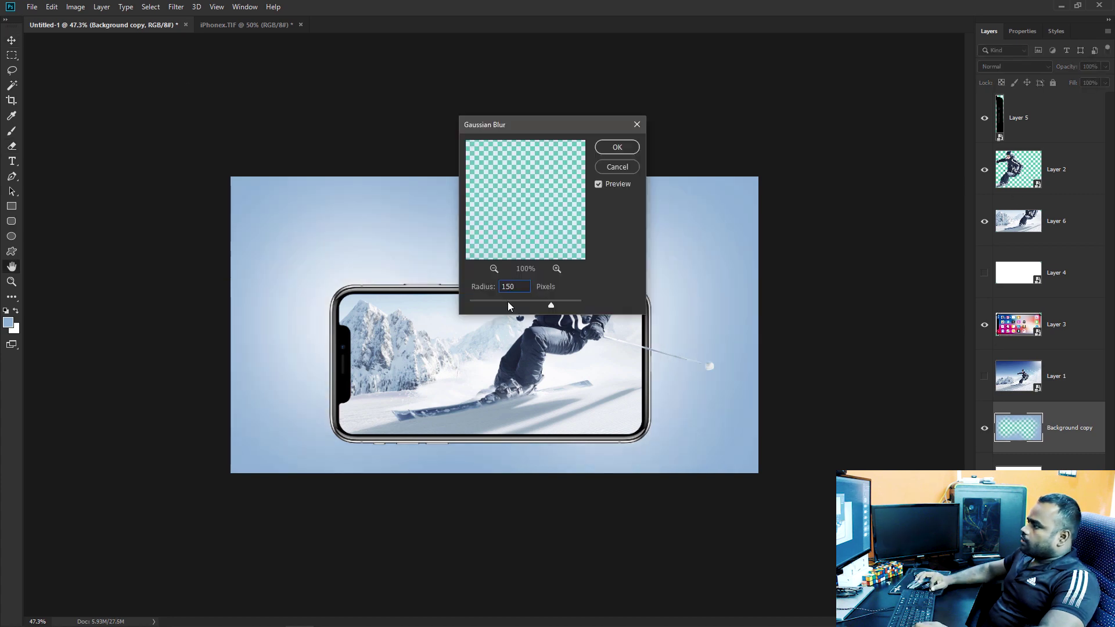
key("Return")
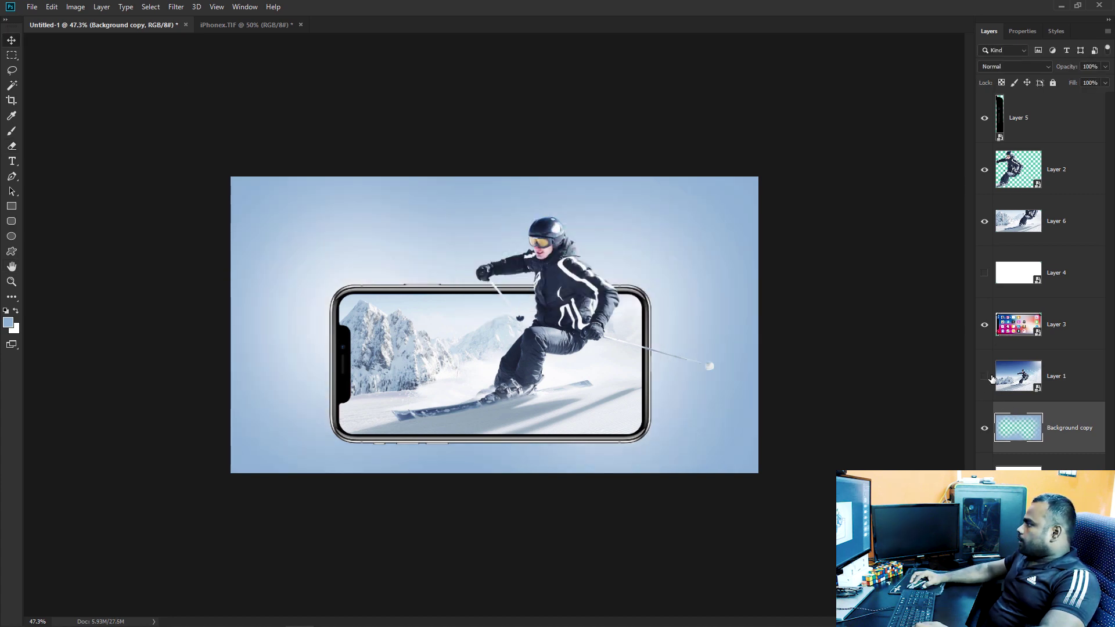
Duplicate the ski photo Layer 1, make the copy visible and rasterize it
left_click(1022, 376)
key("ctrl+j")
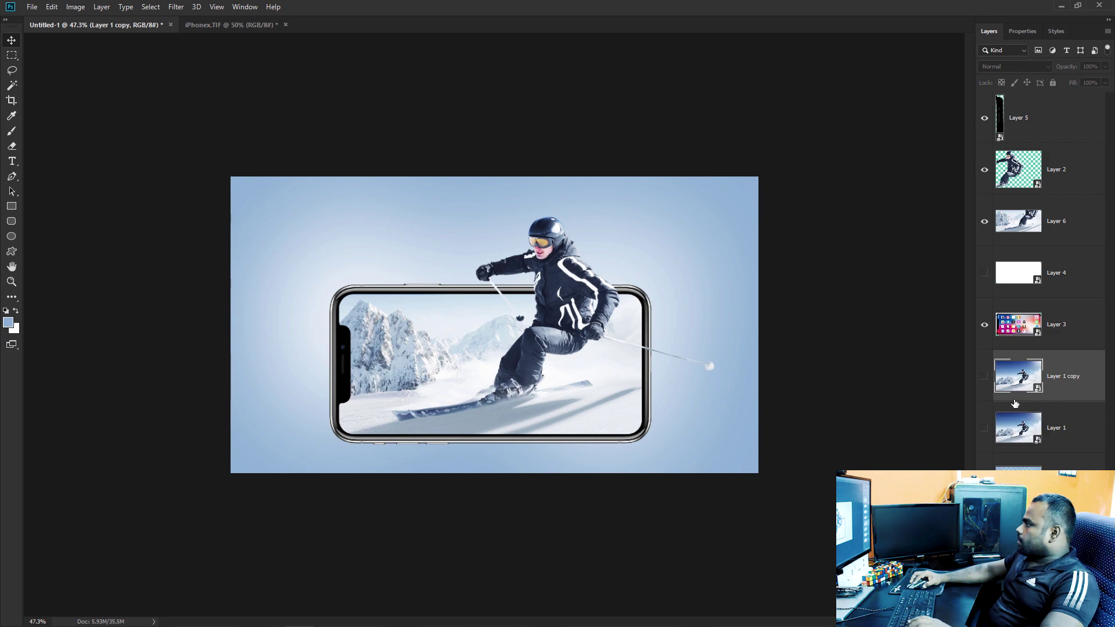
left_click(984, 376)
right_click(1068, 379)
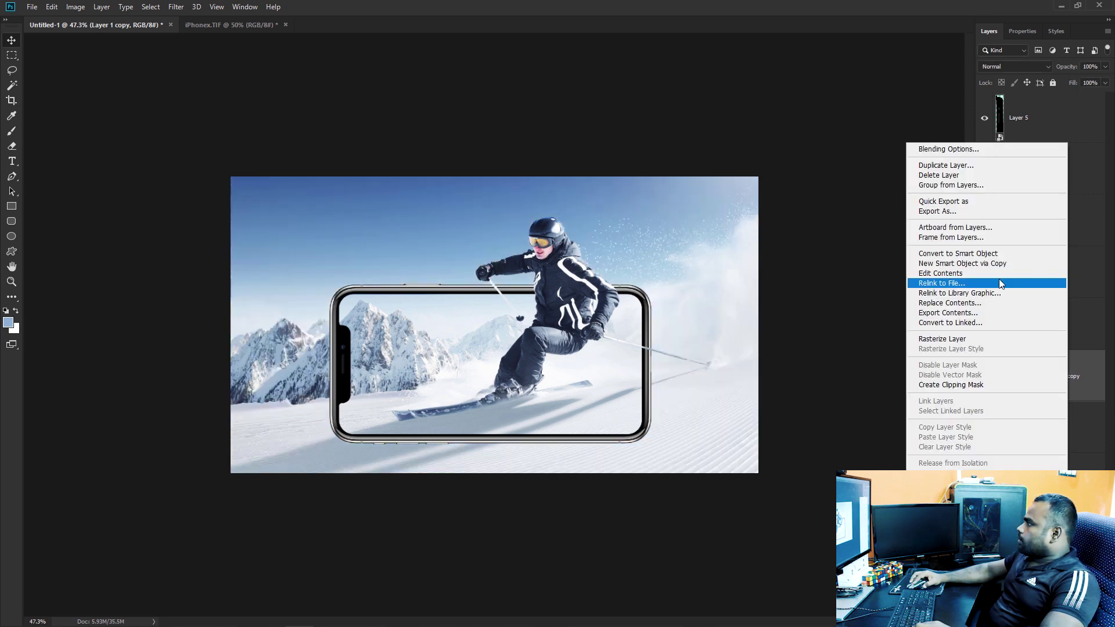
left_click(978, 338)
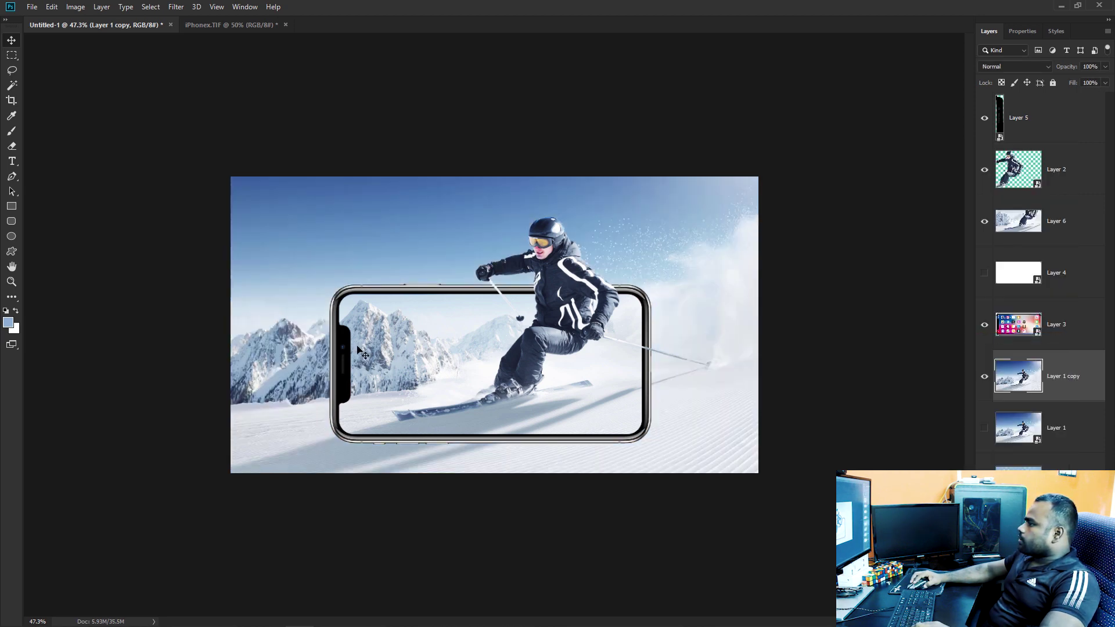
Softly erase the copy's mountains, sky and snow stripes so it blends into the backdrop
key("e")
mouse_move(325, 349)
left_mouse_down()
mouse_move(294, 313)
mouse_move(279, 345)
left_mouse_up()
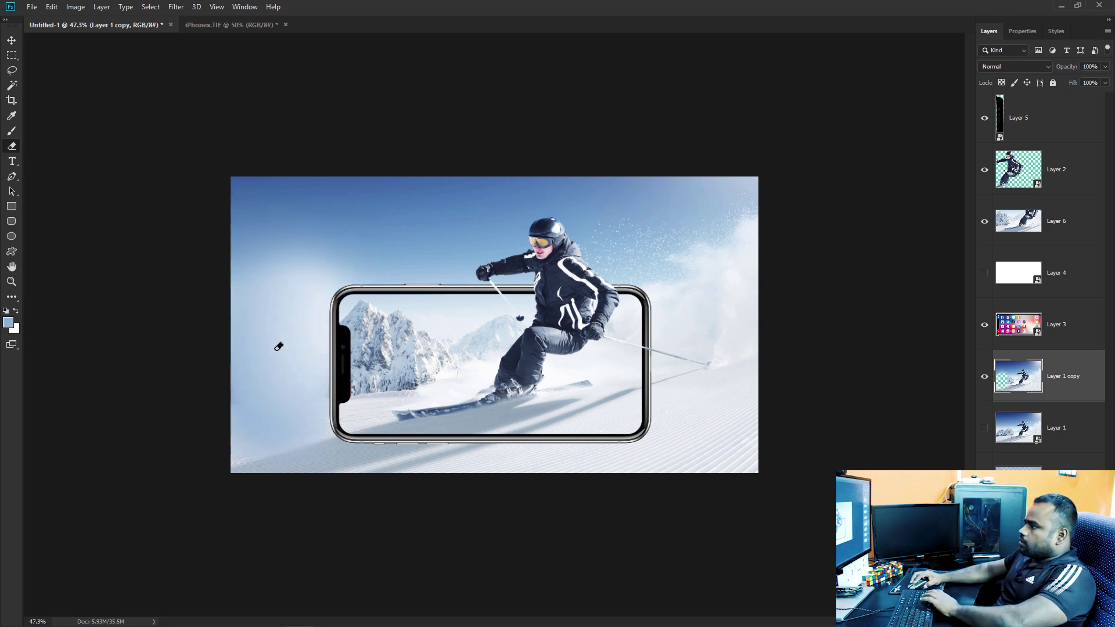
mouse_move(367, 263)
left_mouse_down()
mouse_move(343, 242)
mouse_move(478, 203)
mouse_move(264, 193)
mouse_move(201, 246)
left_mouse_up()
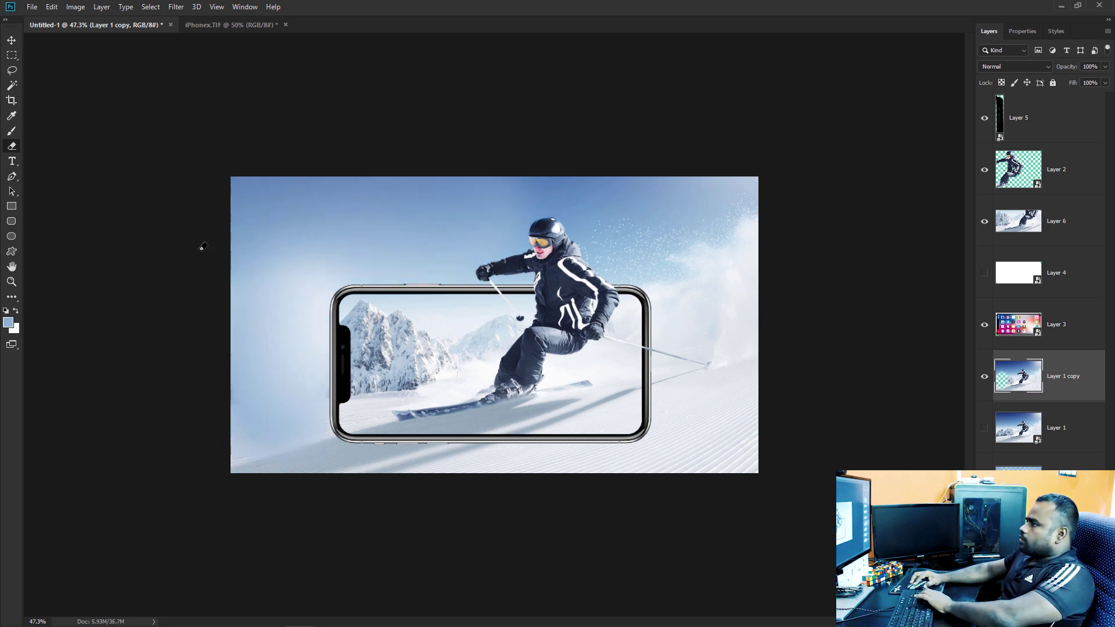
left_click_drag(590, 205, 669, 162)
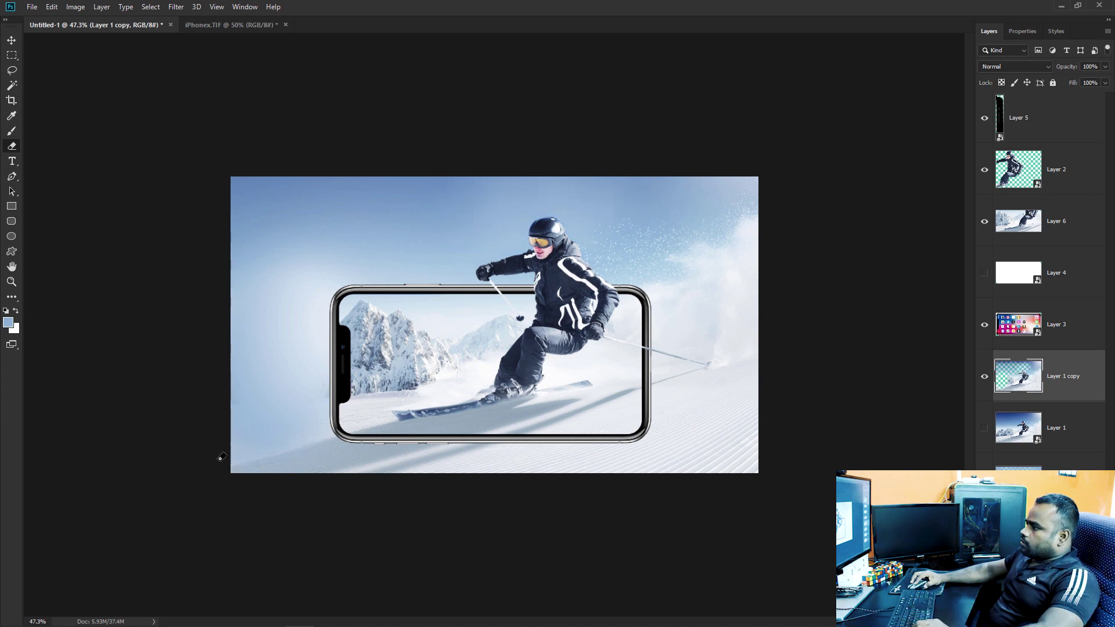
mouse_move(437, 445)
left_mouse_down()
mouse_move(351, 490)
mouse_move(714, 490)
mouse_move(784, 463)
mouse_move(497, 505)
mouse_move(480, 495)
left_mouse_up()
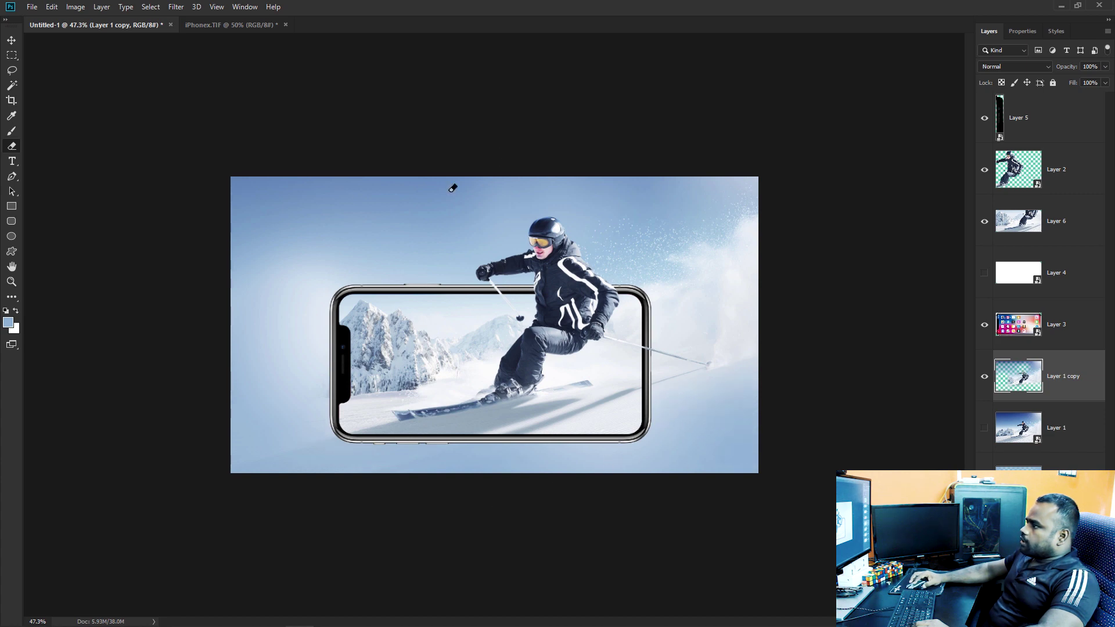
left_click_drag(327, 186, 269, 216)
left_click_drag(386, 201, 427, 215)
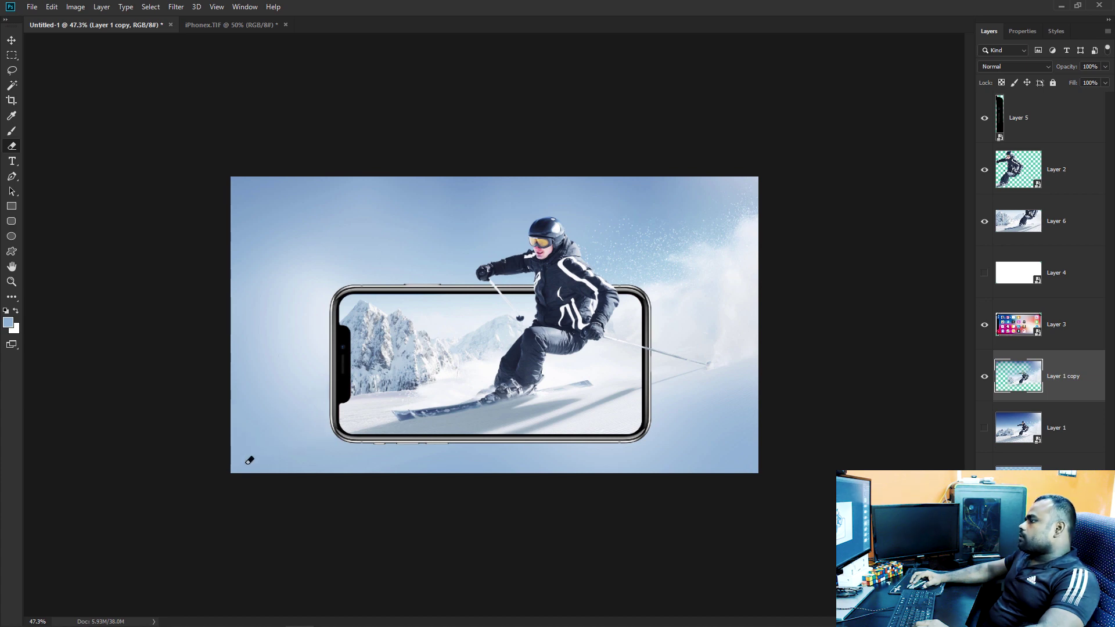
key("v")
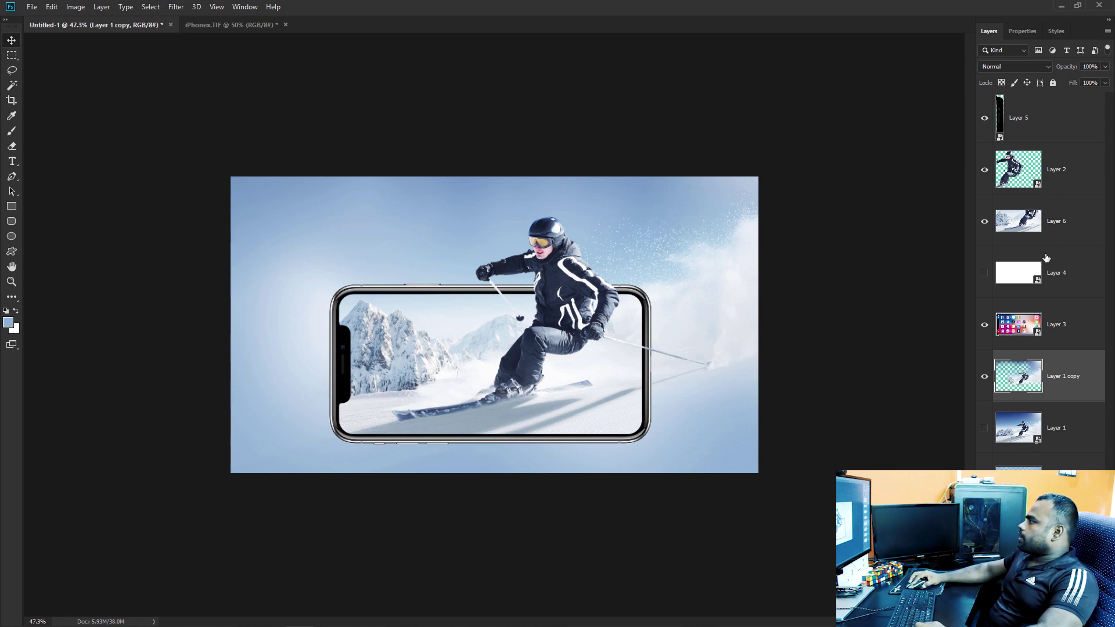
Duplicate the phone frame and screen layers and merge the copies into one layer
left_click(1084, 324)
left_click(1063, 239)
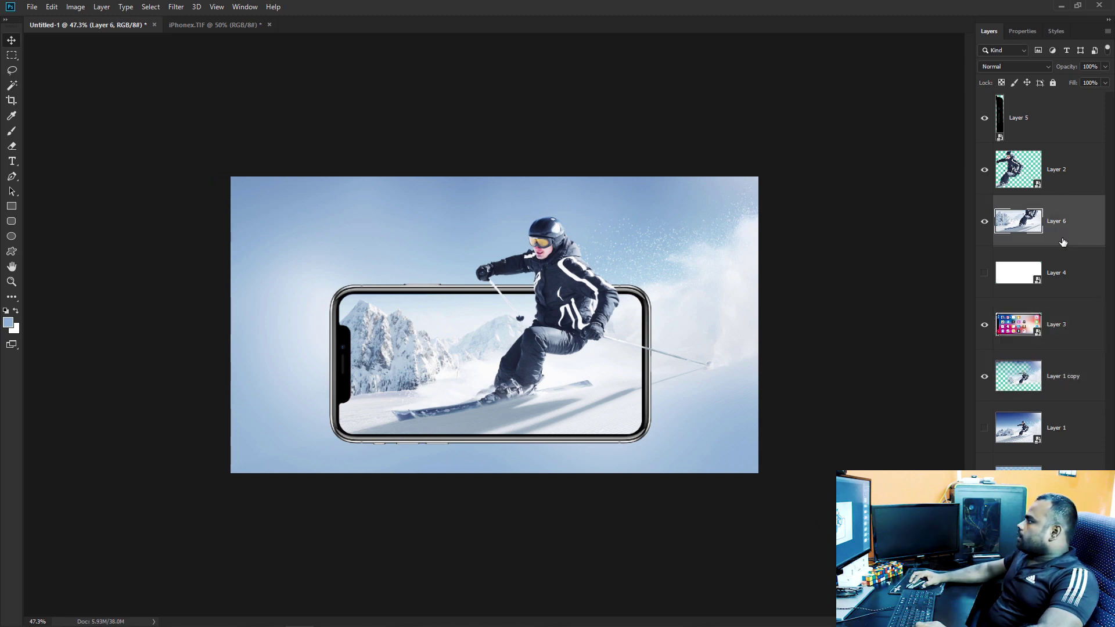
left_click(1064, 327, "ctrl")
key("ctrl+j")
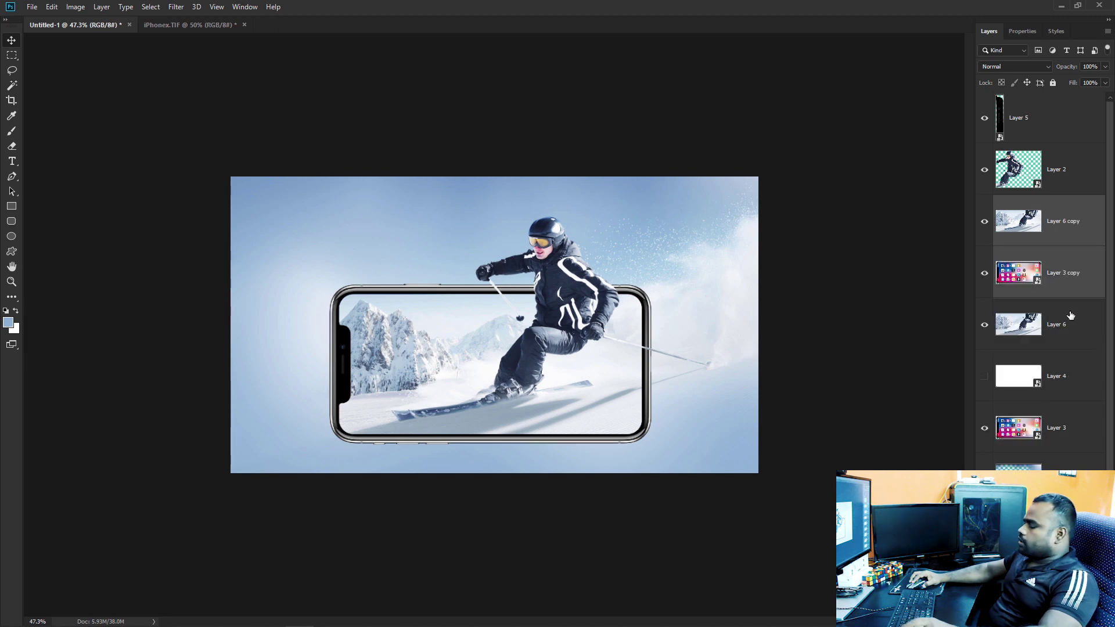
right_click(1080, 273)
left_click(974, 476)
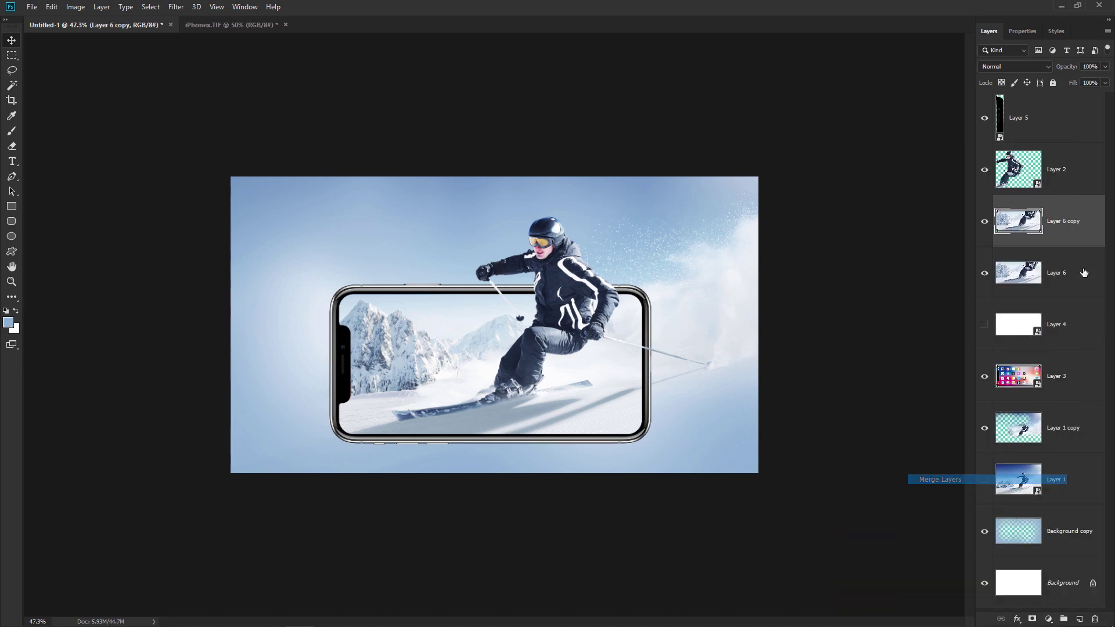
Move the merged phone copy below the phone and rotate it 180°
left_click_drag(588, 313, 584, 458)
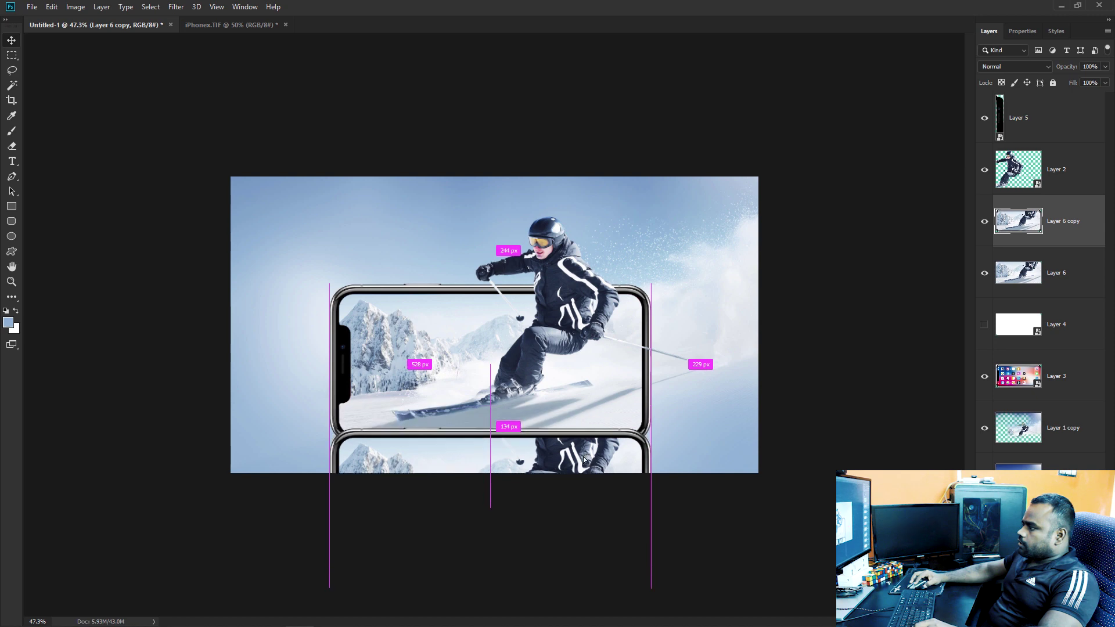
key("ctrl+t")
right_click(587, 458)
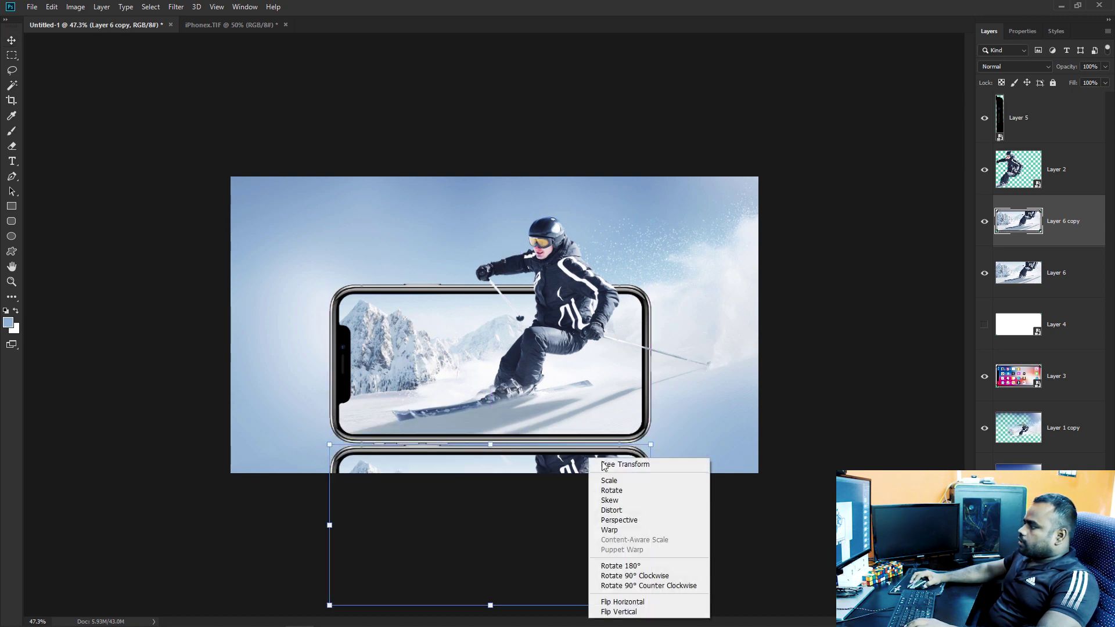
left_click(642, 567)
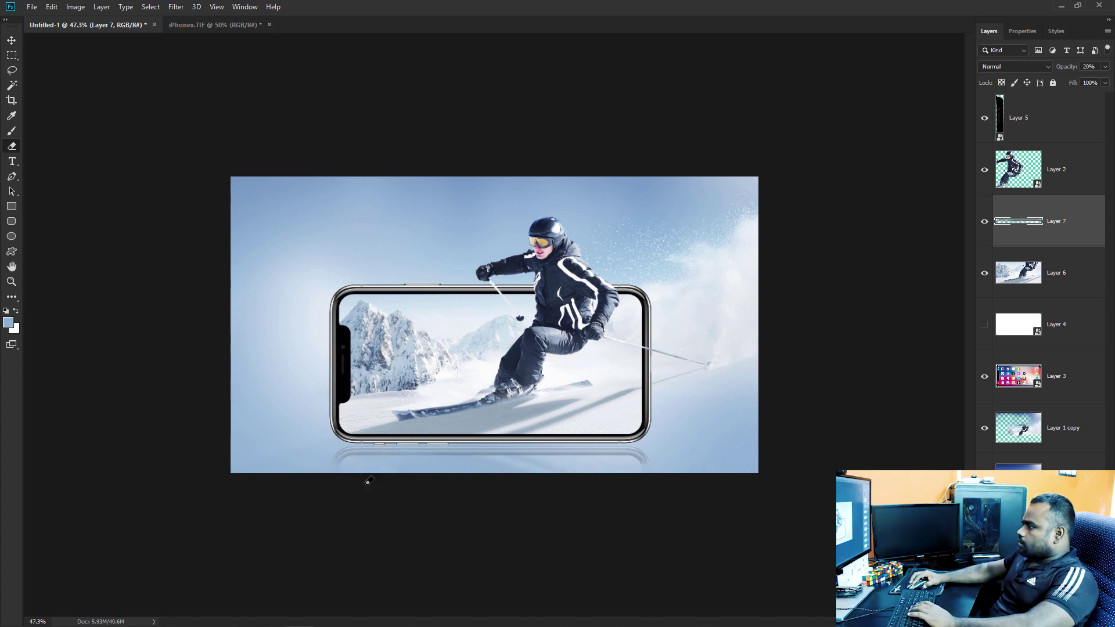
Zoom in on the canvas to view the finished skier-and-phone composite
key("v")
scroll(676, 354, "up", 1)
scroll(677, 354, "up", 2)
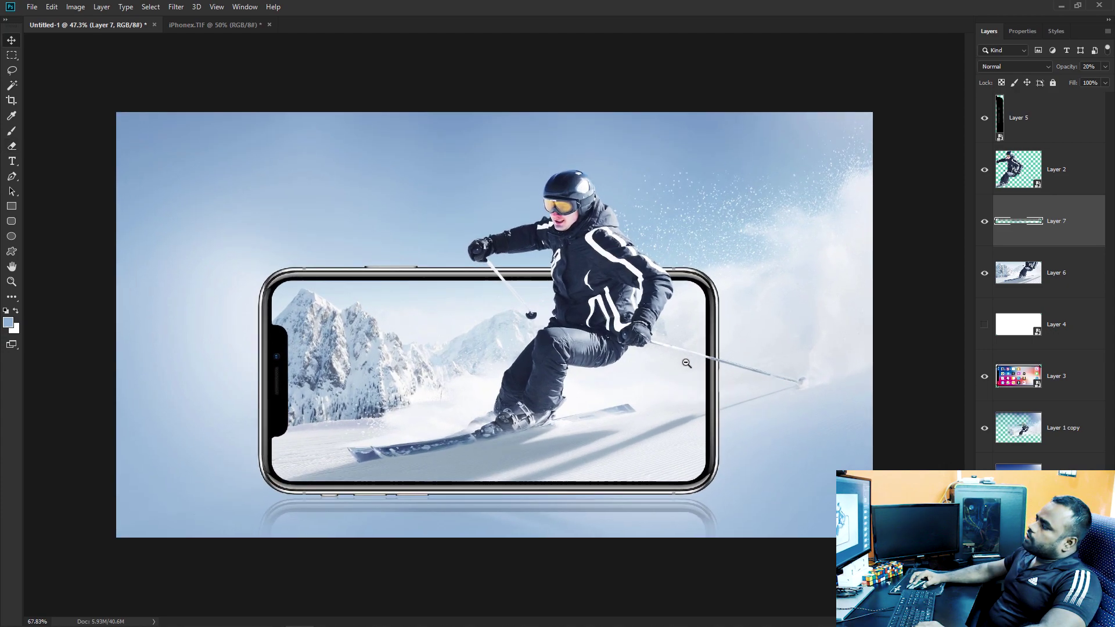
scroll(684, 360, "up", 1)
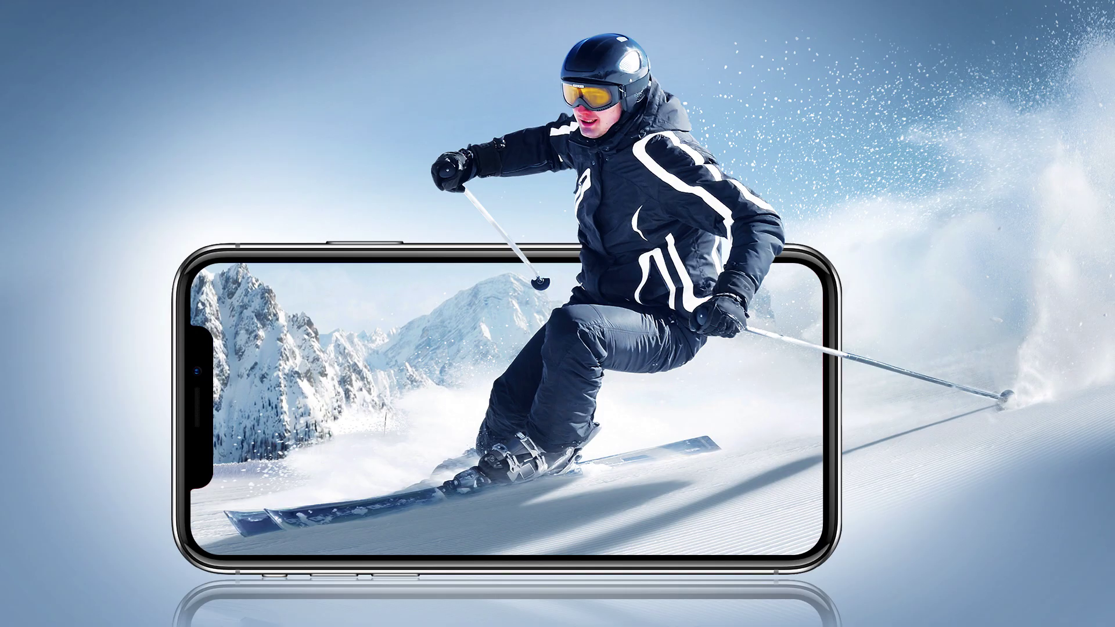